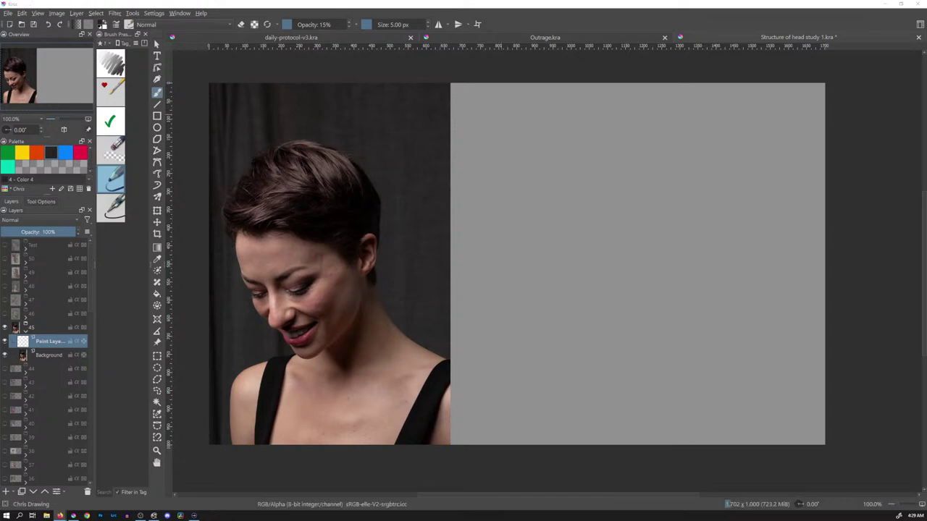
Step: Sketch light pencil scribbles on the grey canvas, then delete them from the layer
drag(510, 110, 502, 165)
mouse_move(507, 161)
mouse_down()
mouse_move(516, 191)
mouse_move(516, 224)
mouse_move(547, 172)
mouse_move(585, 250)
mouse_move(655, 289)
mouse_move(541, 358)
mouse_move(522, 210)
mouse_move(641, 183)
mouse_move(750, 271)
mouse_move(663, 397)
mouse_move(673, 194)
mouse_move(578, 249)
mouse_move(663, 293)
mouse_move(656, 329)
mouse_up()
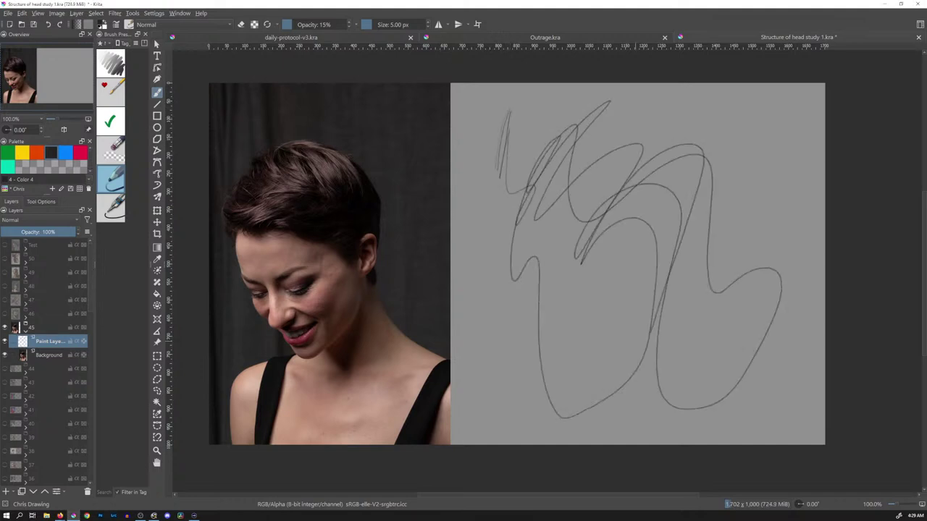
key(Delete)
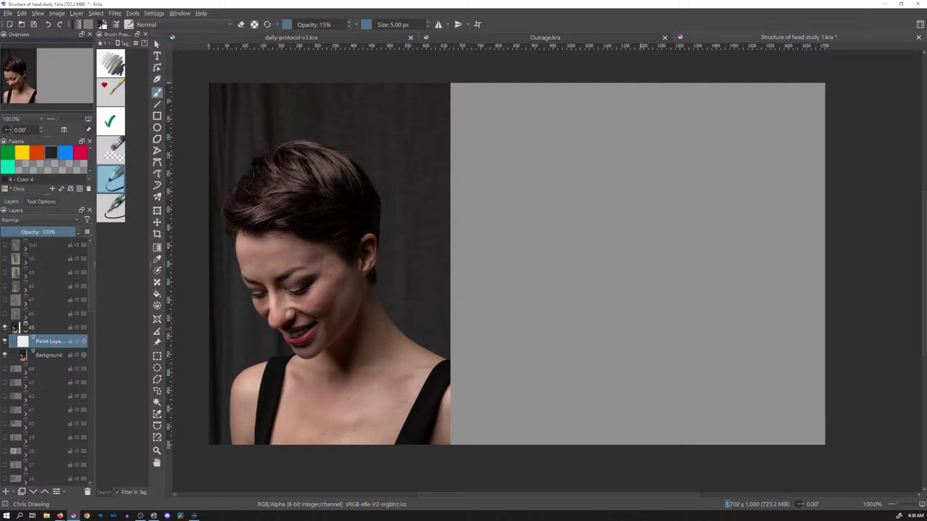
Step: Switch to the full-opacity ink pen, enlarge it, and draw a large black circle
click(113, 208)
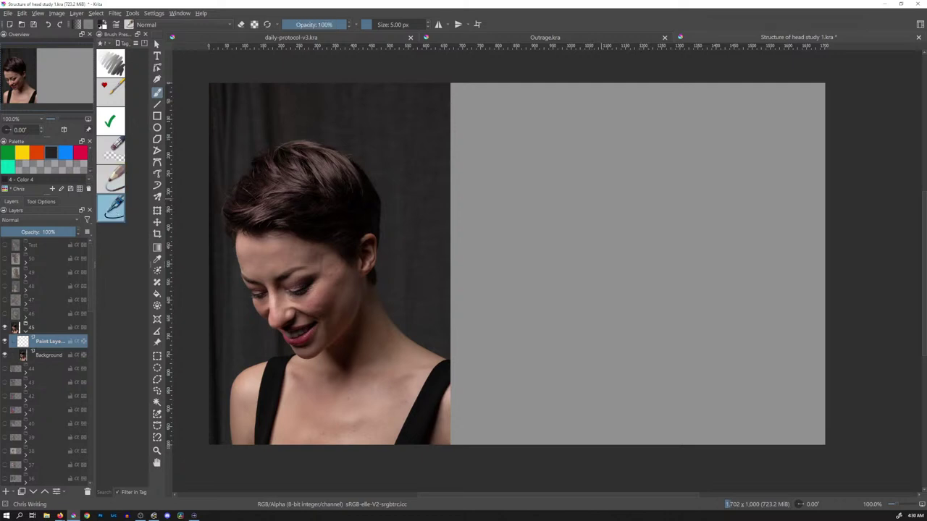
key(bracketright)
mouse_move(677, 144)
mouse_down()
mouse_move(493, 244)
mouse_move(745, 248)
mouse_move(685, 143)
mouse_up()
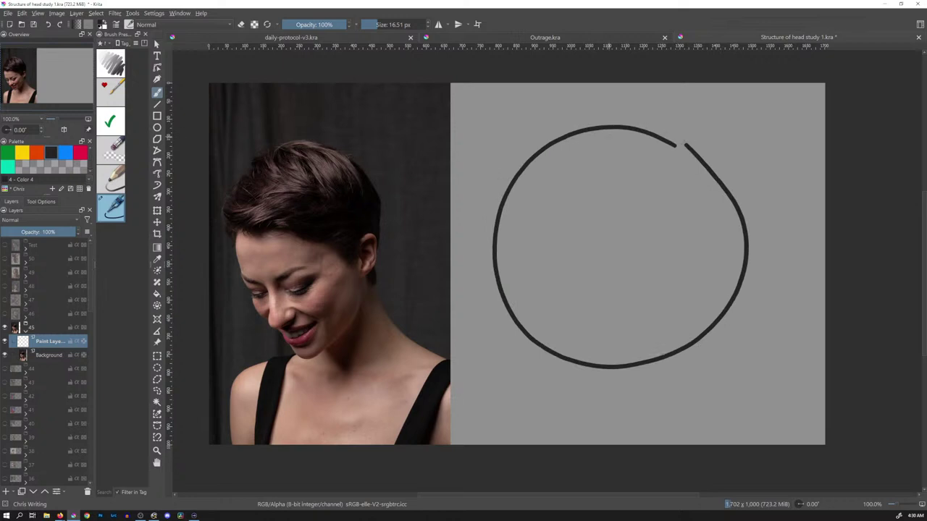
Step: With the eraser, cut gaps at the circle's upper right, lower right and left
key(e)
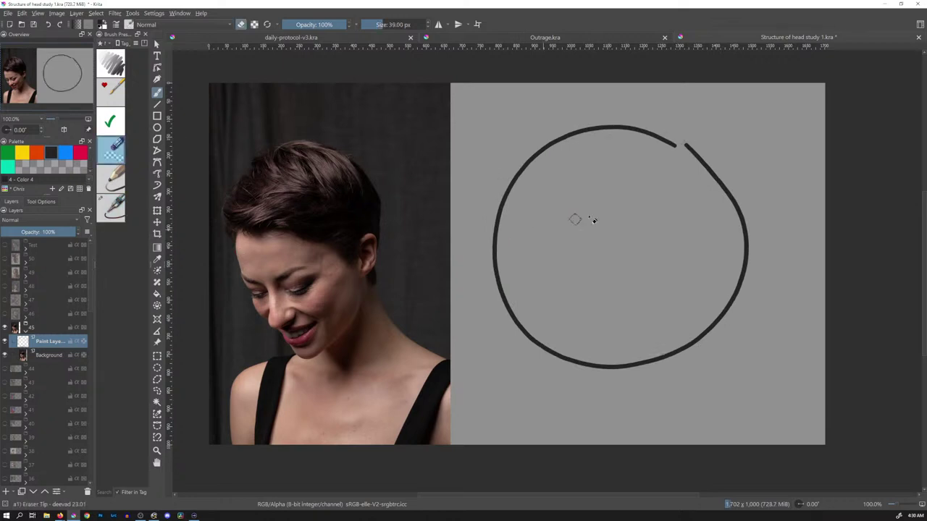
mouse_move(673, 127)
mouse_down()
mouse_move(668, 155)
mouse_move(678, 160)
mouse_move(691, 135)
mouse_move(692, 163)
mouse_move(695, 137)
mouse_up()
mouse_move(523, 332)
mouse_down()
mouse_move(529, 354)
mouse_move(556, 355)
mouse_up()
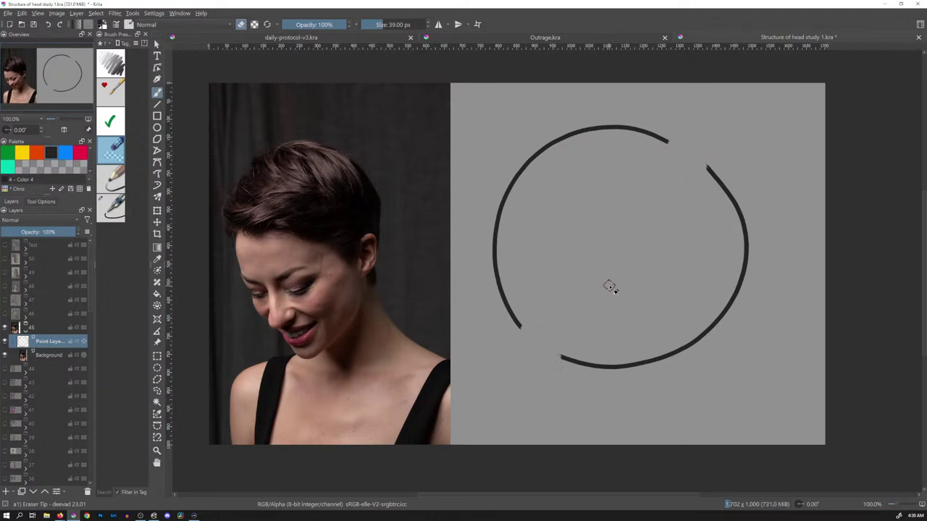
key(ctrl+z)
key(ctrl+z)
key(ctrl+z)
drag(679, 139, 697, 155)
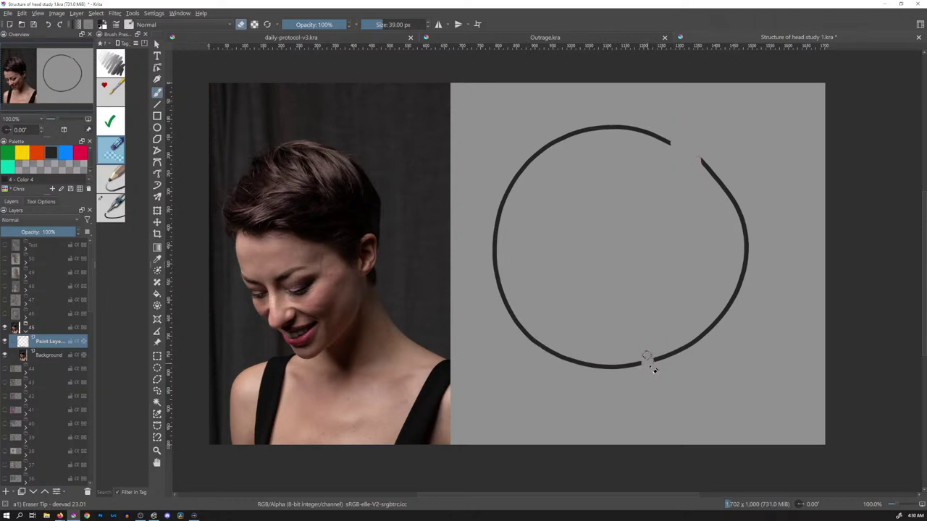
drag(647, 356, 669, 366)
mouse_move(491, 216)
mouse_down()
mouse_move(493, 230)
mouse_move(500, 187)
mouse_up()
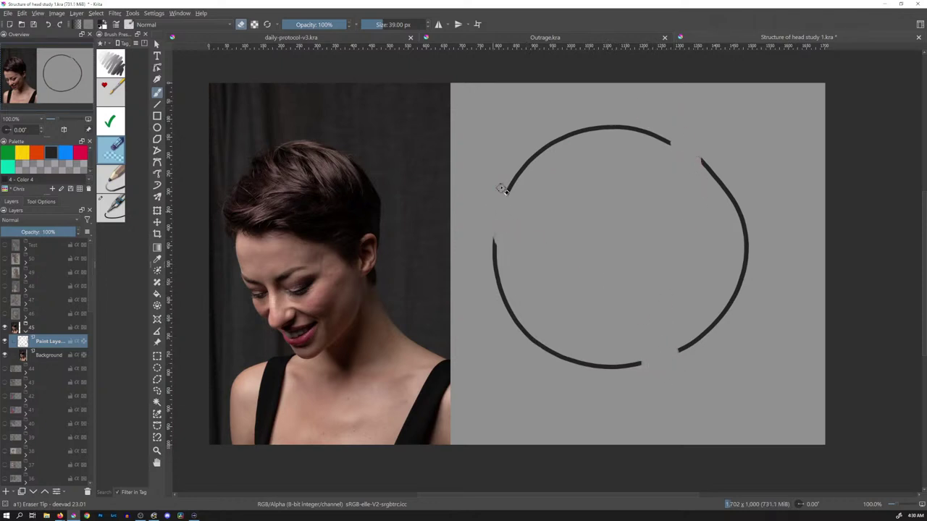
mouse_move(496, 235)
mouse_down()
mouse_move(488, 244)
mouse_move(498, 273)
mouse_up()
Step: Back on the ink pen, add arrowheads to the three arc ends
click(116, 212)
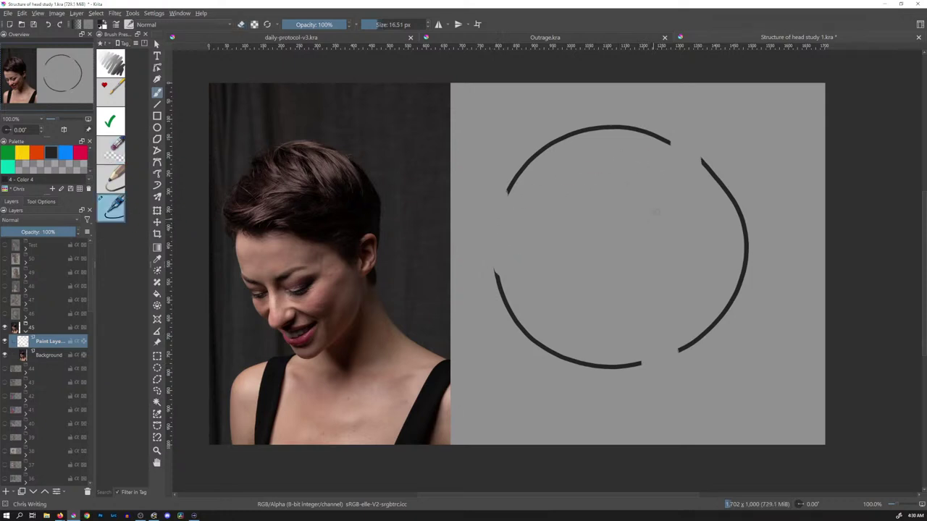
drag(662, 142, 670, 150)
drag(685, 337, 684, 355)
mouse_move(488, 281)
mouse_down()
mouse_move(495, 265)
mouse_move(507, 284)
mouse_up()
Step: At 5 px, handwrite Create by the top arrowhead and Test by the bottom one
click(114, 210)
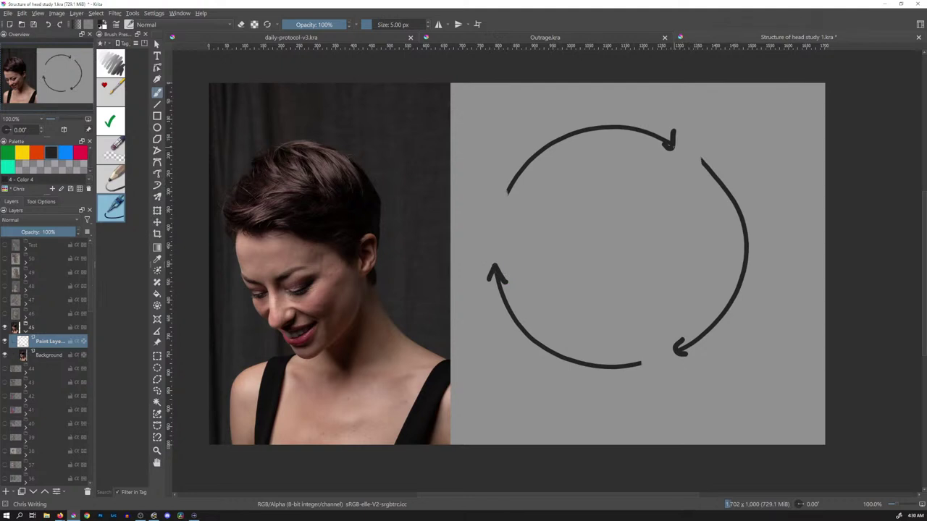
drag(683, 159, 711, 135)
drag(650, 346, 656, 374)
drag(629, 330, 658, 319)
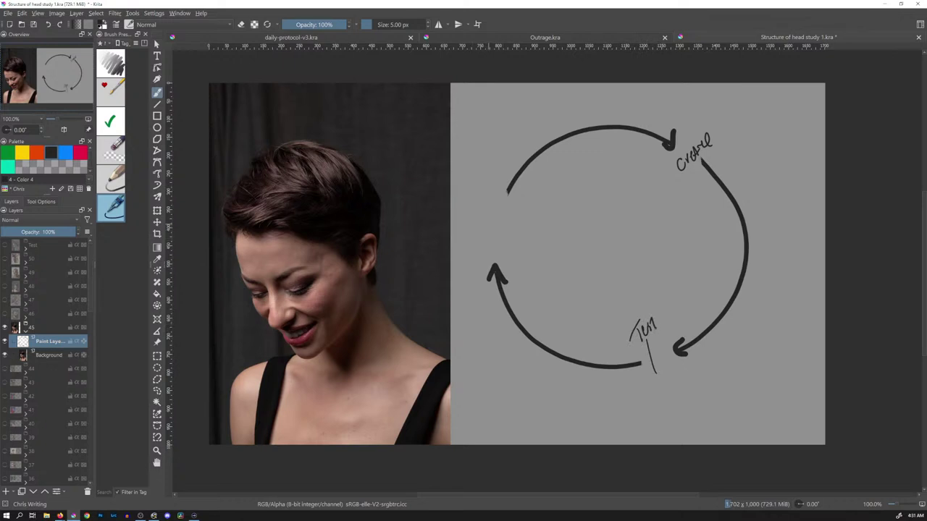
Step: Handwrite Fix/improve with Learn below it left of the circle, and encircle it
drag(486, 218, 486, 240)
mouse_move(479, 217)
mouse_down()
mouse_move(493, 216)
mouse_move(489, 227)
mouse_up()
drag(493, 225, 501, 232)
drag(500, 220, 495, 242)
mouse_move(510, 214)
mouse_down()
mouse_move(503, 246)
mouse_move(529, 237)
mouse_move(547, 214)
mouse_up()
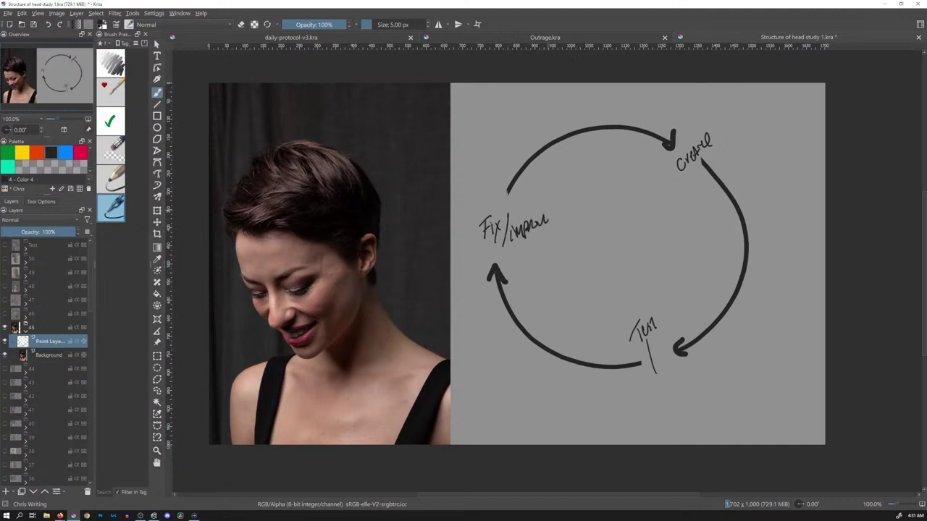
mouse_move(497, 246)
mouse_down()
mouse_move(498, 260)
mouse_move(531, 242)
mouse_up()
drag(479, 273, 562, 265)
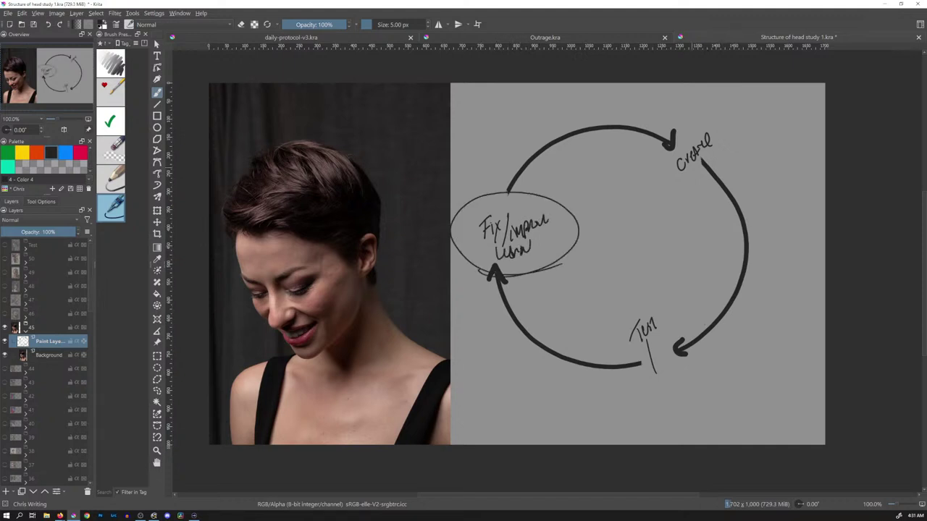
Step: Sketch thin guide curves inside the circle, then undo them
mouse_move(691, 168)
mouse_down()
mouse_move(633, 352)
mouse_move(511, 255)
mouse_move(550, 171)
mouse_move(572, 161)
mouse_move(674, 160)
mouse_up()
mouse_move(713, 204)
mouse_down()
mouse_move(665, 344)
mouse_move(533, 332)
mouse_move(562, 164)
mouse_move(683, 312)
mouse_move(582, 350)
mouse_up()
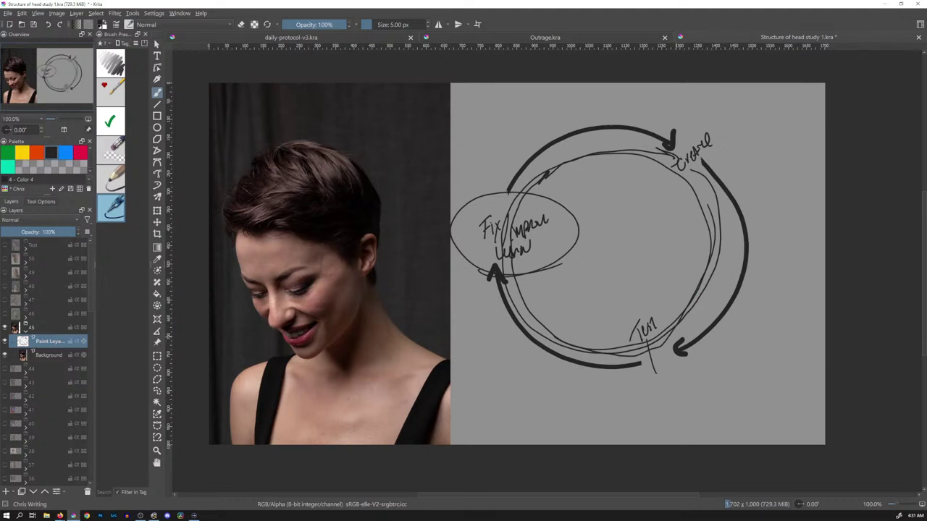
key(ctrl+z)
key(ctrl+z)
key(ctrl+z)
key(ctrl+z)
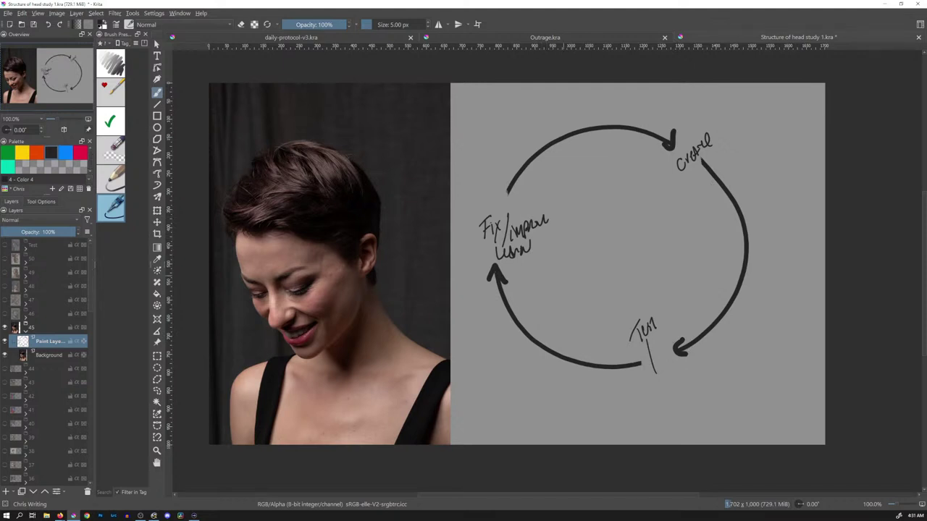
Step: Pick orange, set the brush to about 20.44 px, and undo a trial orange stroke
click(39, 155)
key(bracketright)
key(bracketright)
key(bracketright)
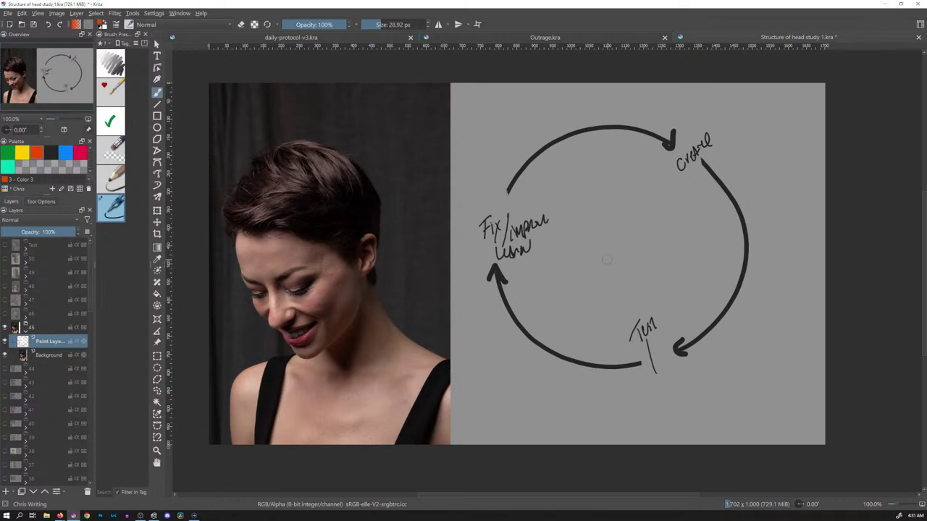
key(bracketleft)
key(bracketleft)
key(bracketleft)
key(bracketright)
key(bracketright)
key(bracketright)
key(bracketright)
mouse_move(520, 194)
mouse_down()
mouse_move(653, 164)
mouse_move(575, 255)
mouse_move(636, 270)
mouse_move(697, 236)
mouse_up()
key(ctrl+z)
Step: Paint an orange hair arrow, cranium ellipse, brow, jaw and face-side lines, and circle Create
mouse_move(479, 120)
mouse_down()
mouse_move(375, 185)
mouse_move(400, 186)
mouse_up()
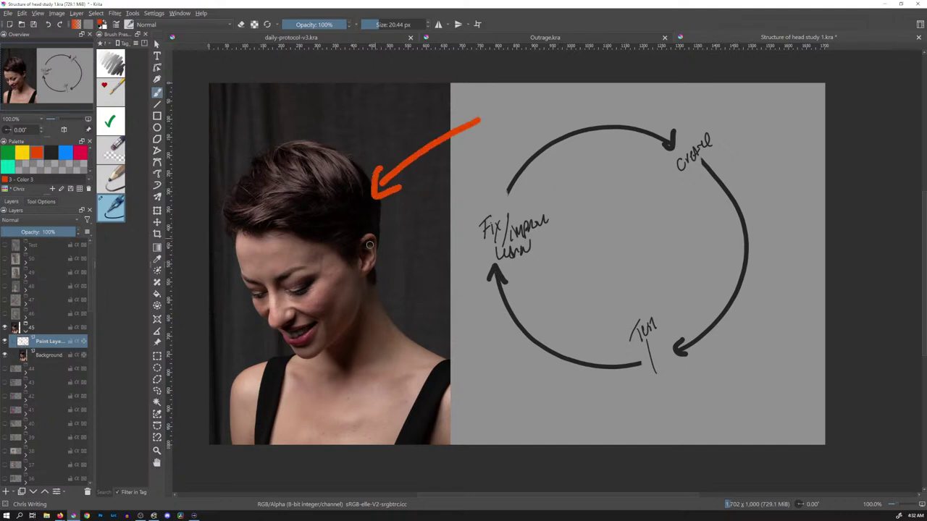
mouse_move(341, 195)
mouse_down()
mouse_move(375, 210)
mouse_move(319, 230)
mouse_up()
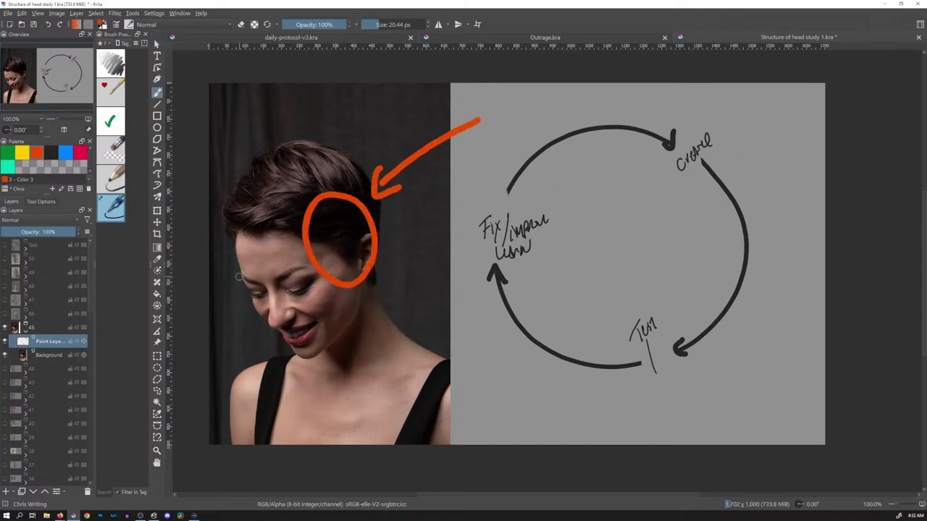
drag(239, 278, 316, 262)
mouse_move(271, 281)
mouse_down()
mouse_move(275, 304)
mouse_move(328, 348)
mouse_move(303, 355)
mouse_move(358, 311)
mouse_up()
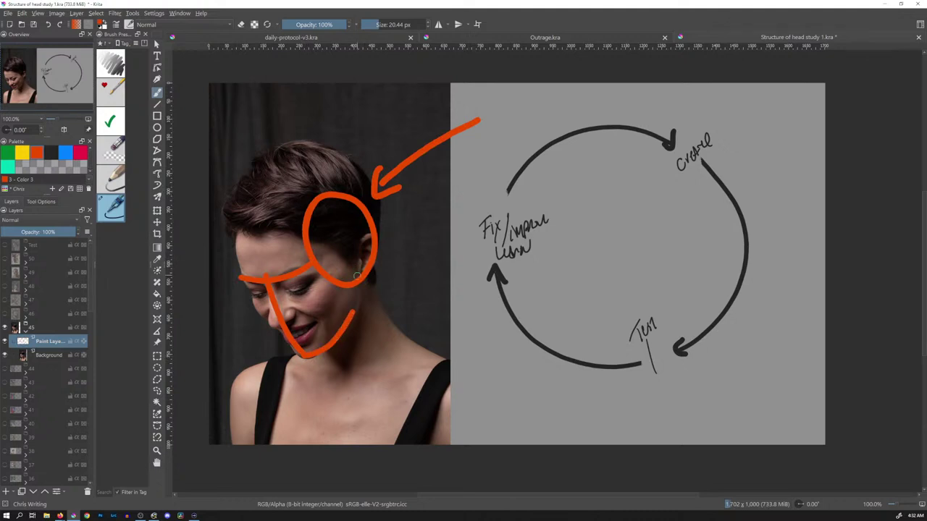
drag(353, 258, 357, 321)
drag(255, 220, 258, 277)
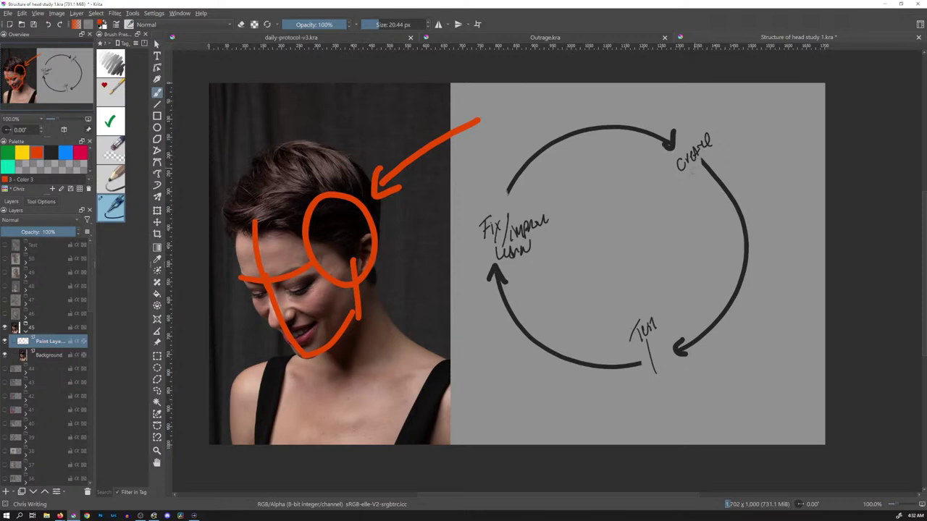
mouse_move(690, 174)
mouse_down()
mouse_move(720, 138)
mouse_move(682, 185)
mouse_up()
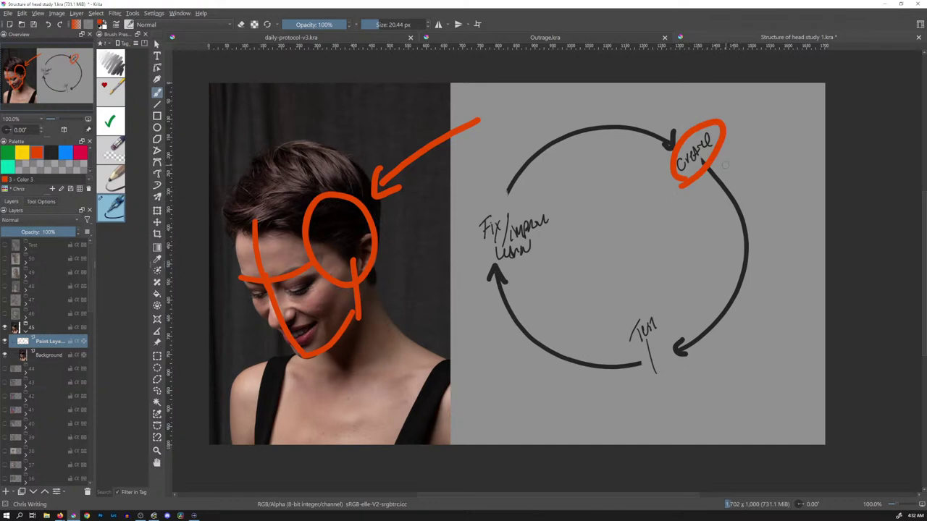
Step: With a smaller brush, write an orange 1 beside Create and three notes starting with Delay along the right arc
key(bracketleft)
key(bracketleft)
key(bracketleft)
mouse_move(721, 165)
mouse_down()
mouse_move(729, 154)
mouse_move(727, 174)
mouse_up()
drag(718, 177, 740, 166)
mouse_move(727, 239)
mouse_down()
mouse_move(765, 252)
mouse_move(775, 244)
mouse_up()
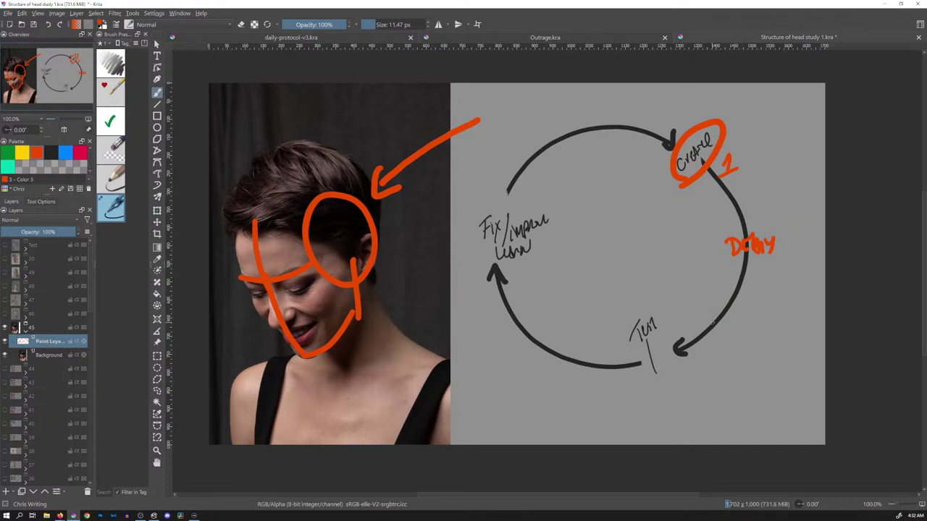
mouse_move(726, 276)
mouse_down()
mouse_move(750, 289)
mouse_move(773, 278)
mouse_up()
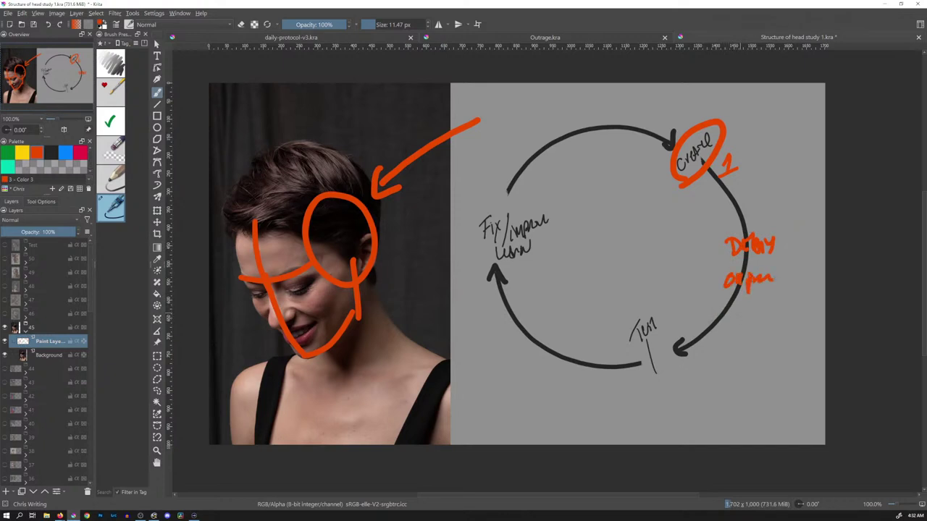
drag(714, 313, 753, 315)
Step: Circle the bottom label, add a note below the left label, and draw arrows along the arcs
mouse_move(656, 304)
mouse_down()
mouse_move(646, 351)
mouse_move(662, 306)
mouse_up()
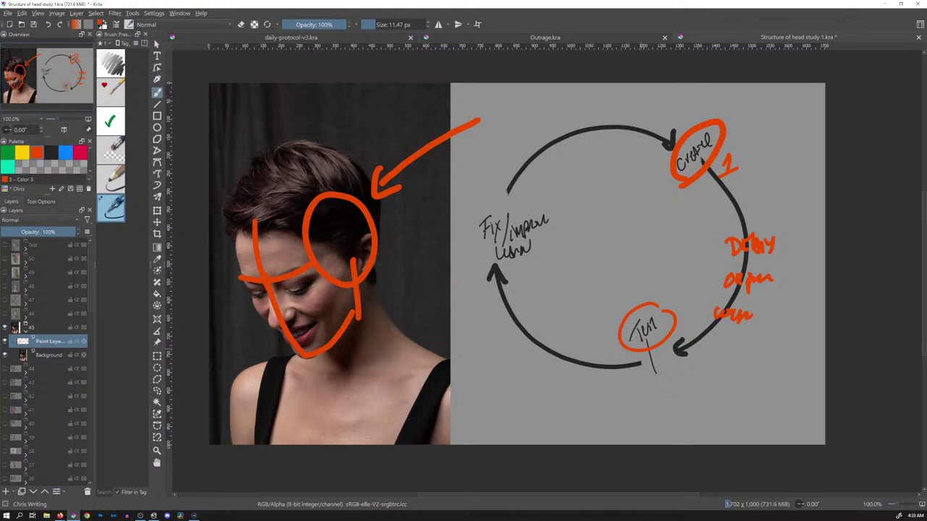
mouse_move(513, 265)
mouse_down()
mouse_move(515, 284)
mouse_move(526, 265)
mouse_move(543, 277)
mouse_move(536, 305)
mouse_move(556, 293)
mouse_up()
mouse_move(612, 340)
mouse_down()
mouse_move(544, 333)
mouse_move(558, 331)
mouse_up()
mouse_move(522, 198)
mouse_down()
mouse_move(592, 151)
mouse_move(637, 149)
mouse_up()
drag(615, 152, 643, 153)
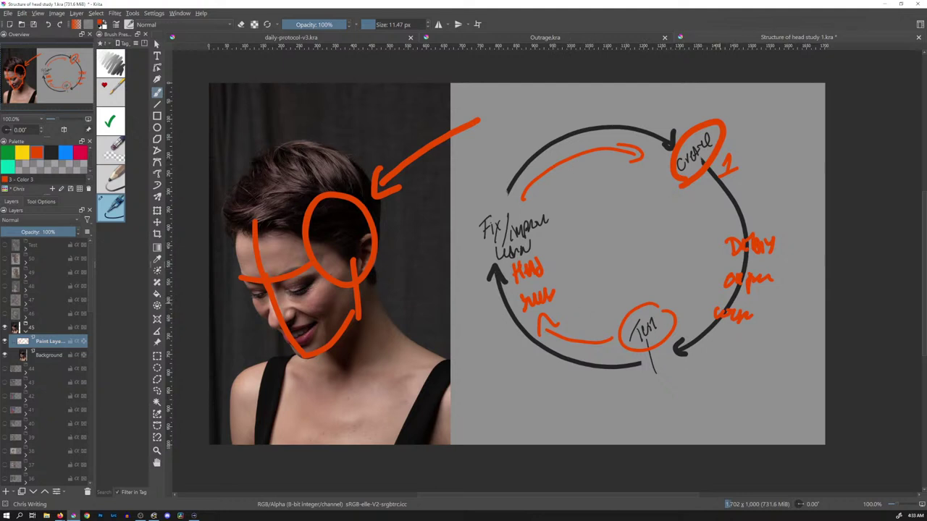
Step: Undo the orange arrows, notes, bottom circle, the 1 and the Create ellipse
key(ctrl+z)
key(ctrl+z)
key(ctrl+z)
key(ctrl+z)
key(ctrl+z)
key(ctrl+z)
key(ctrl+z)
key(ctrl+z)
key(ctrl+z)
key(ctrl+z)
key(ctrl+z)
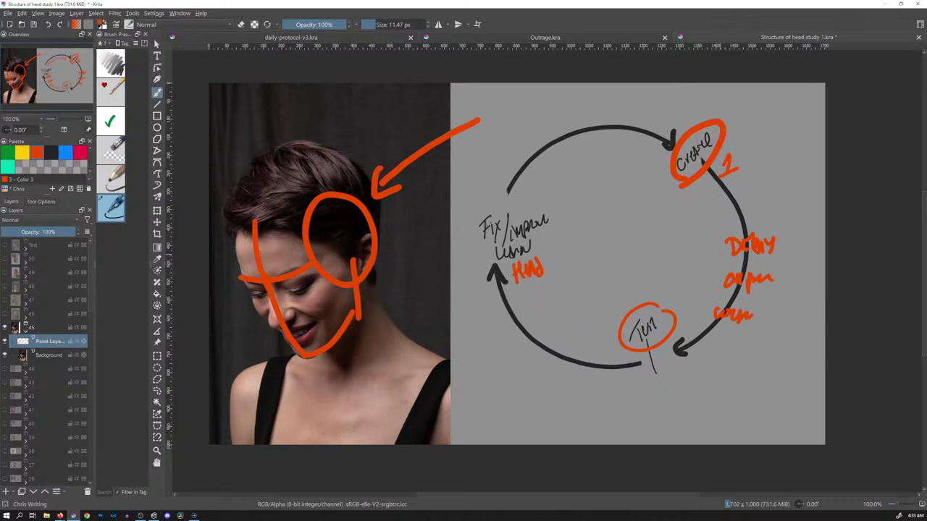
key(ctrl+z)
key(ctrl+z)
key(ctrl+z)
key(ctrl+z)
key(ctrl+z)
key(ctrl+z)
key(ctrl+z)
key(ctrl+z)
key(ctrl+z)
key(ctrl+z)
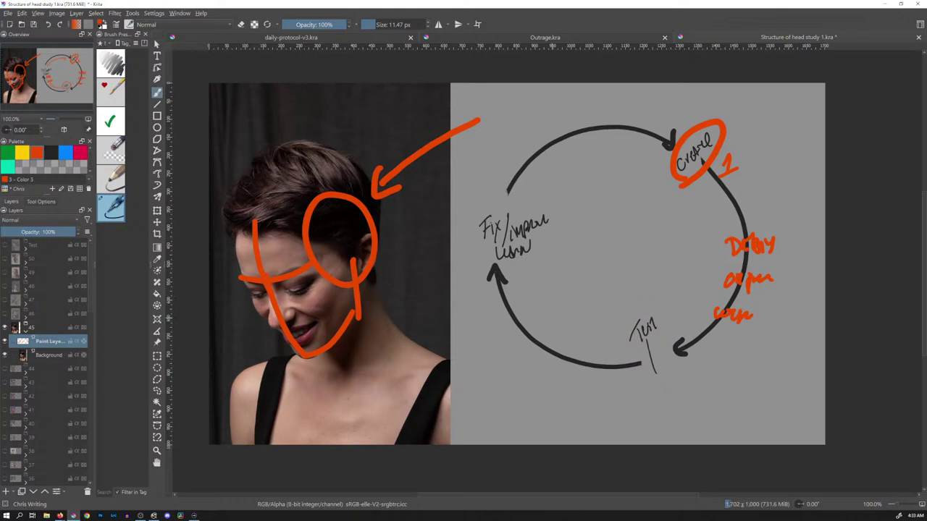
key(ctrl+z)
key(ctrl+z)
key(ctrl+z)
key(ctrl+z)
key(ctrl+z)
key(ctrl+z)
key(ctrl+z)
key(ctrl+z)
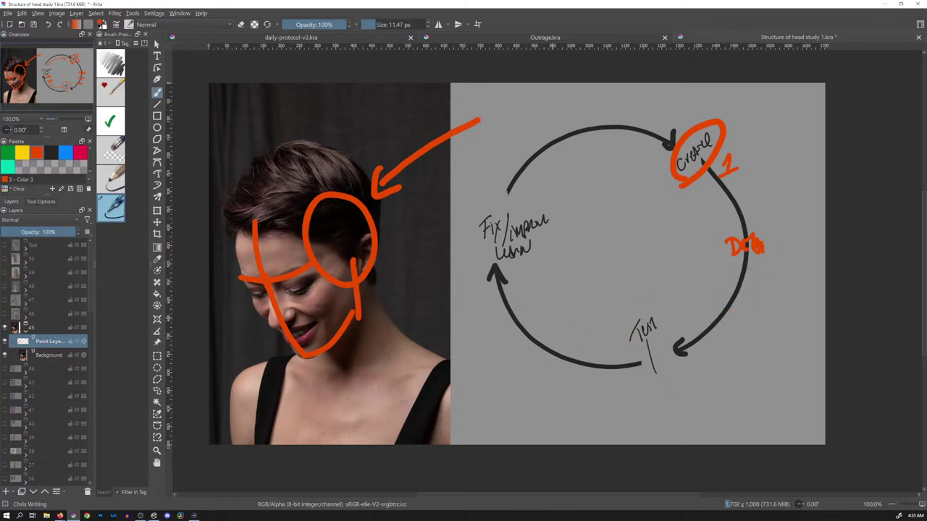
key(ctrl+z)
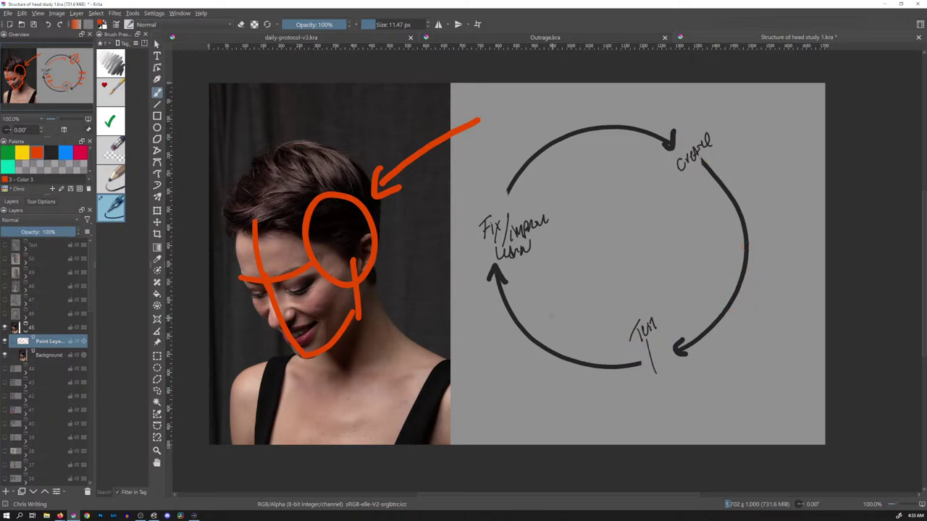
key(ctrl+z)
key(ctrl+z)
key(ctrl+z)
key(ctrl+z)
key(ctrl+z)
key(ctrl+z)
key(ctrl+z)
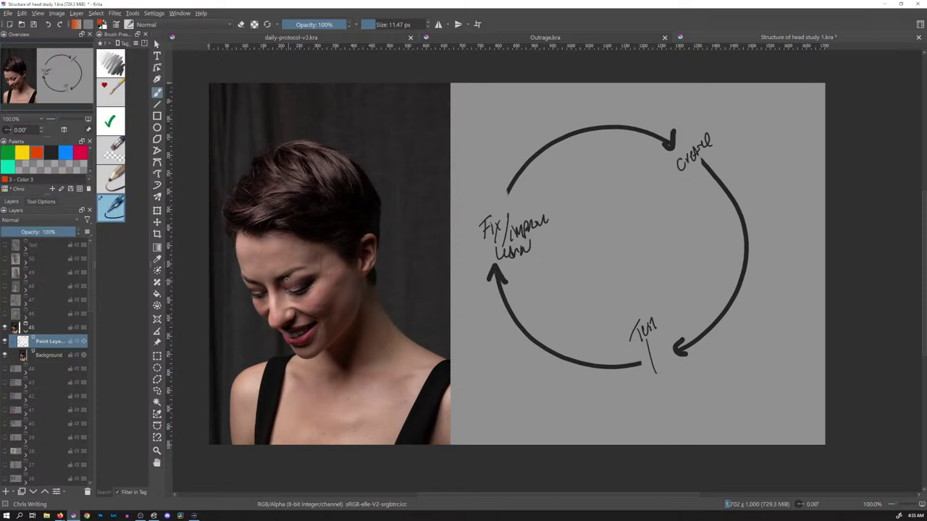
Step: Try orange brow, face and eye-line strokes on the portrait, then undo them
mouse_move(246, 282)
mouse_down()
mouse_move(295, 280)
mouse_move(373, 202)
mouse_up()
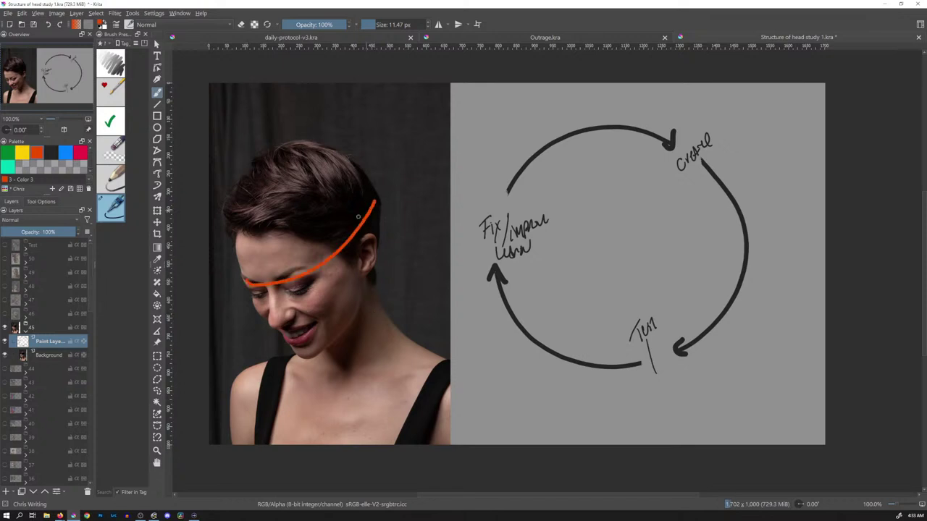
mouse_move(253, 218)
mouse_down()
mouse_move(282, 314)
mouse_move(310, 357)
mouse_up()
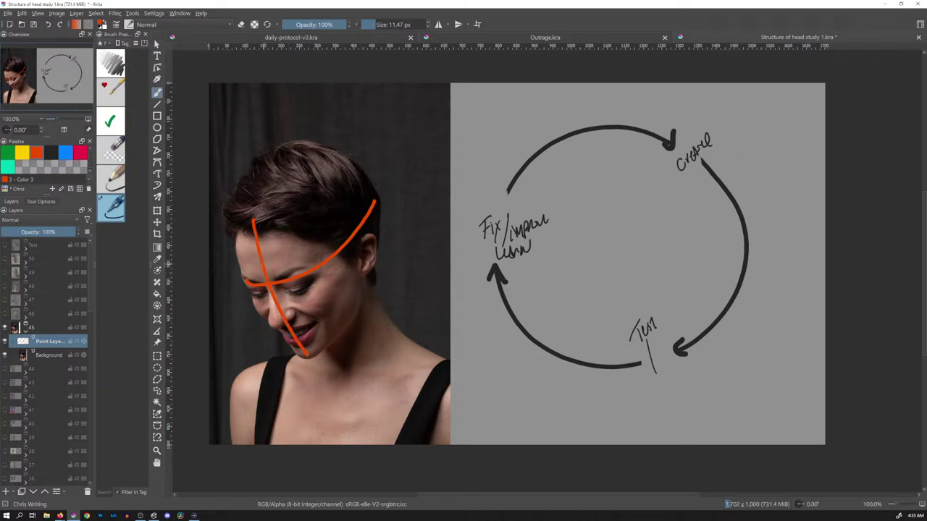
mouse_move(247, 281)
mouse_down()
mouse_move(272, 241)
mouse_move(258, 263)
mouse_move(263, 273)
mouse_move(267, 251)
mouse_up()
drag(252, 284, 301, 270)
key(ctrl+z)
key(ctrl+z)
key(ctrl+z)
key(ctrl+z)
key(ctrl+z)
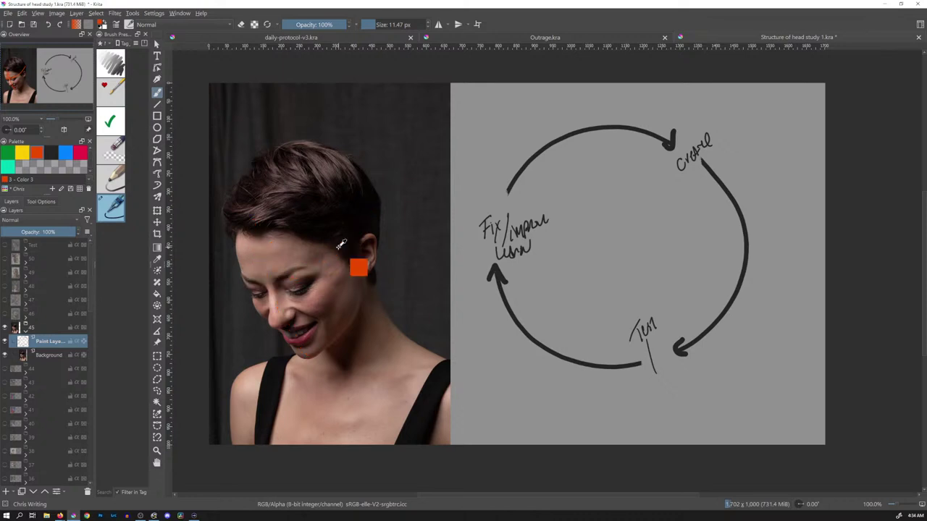
Step: Paint the face centre line from hair to chin, the jaw line, and the brow line to the ear
drag(276, 230, 330, 346)
mouse_move(279, 235)
mouse_down()
mouse_move(290, 197)
mouse_move(338, 166)
mouse_up()
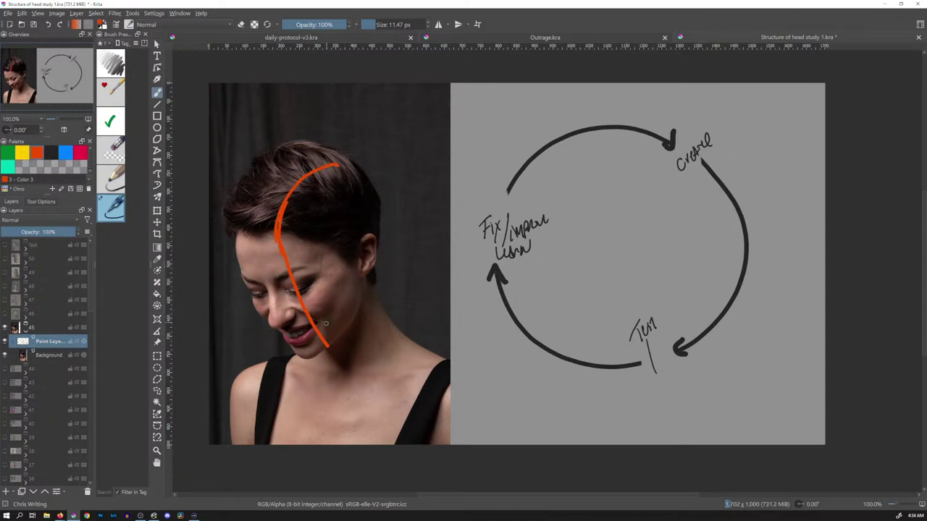
mouse_move(298, 339)
mouse_down()
mouse_move(327, 346)
mouse_move(362, 317)
mouse_up()
mouse_move(342, 254)
mouse_down()
mouse_move(245, 283)
mouse_move(366, 225)
mouse_move(375, 246)
mouse_up()
Step: Undo the face construction lines, then paint and undo test arrows at the hair and face
key(ctrl+z)
key(ctrl+z)
key(ctrl+z)
key(ctrl+z)
key(ctrl+z)
key(ctrl+z)
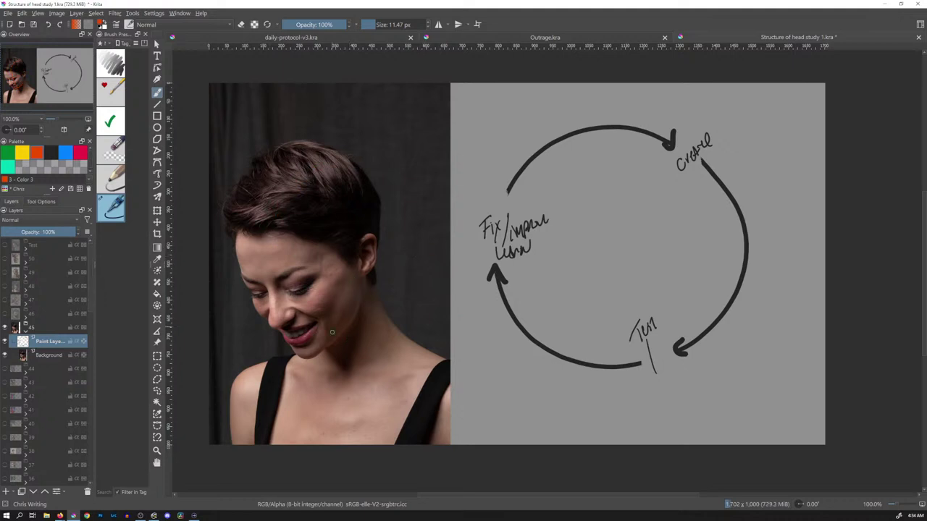
drag(209, 211, 219, 244)
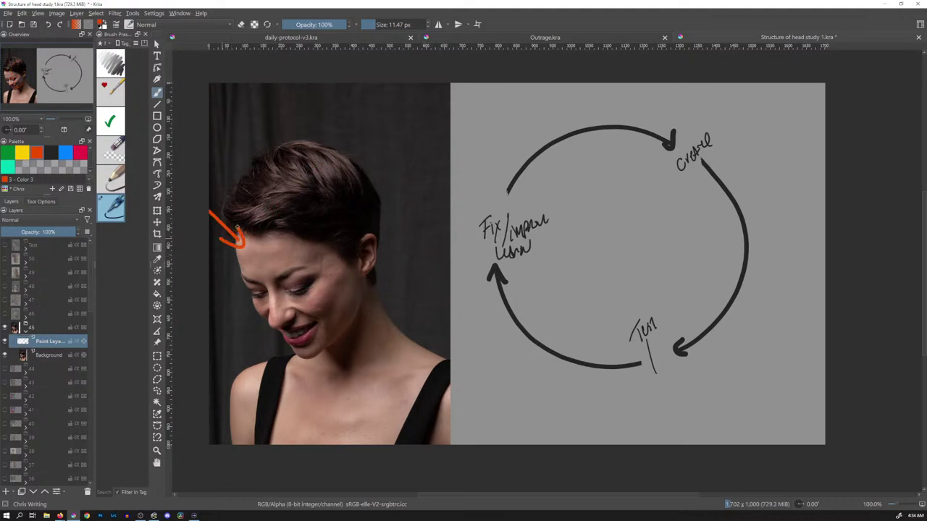
key(ctrl+z)
key(ctrl+z)
mouse_move(449, 284)
mouse_down()
mouse_move(368, 289)
mouse_move(375, 297)
mouse_move(360, 287)
mouse_up()
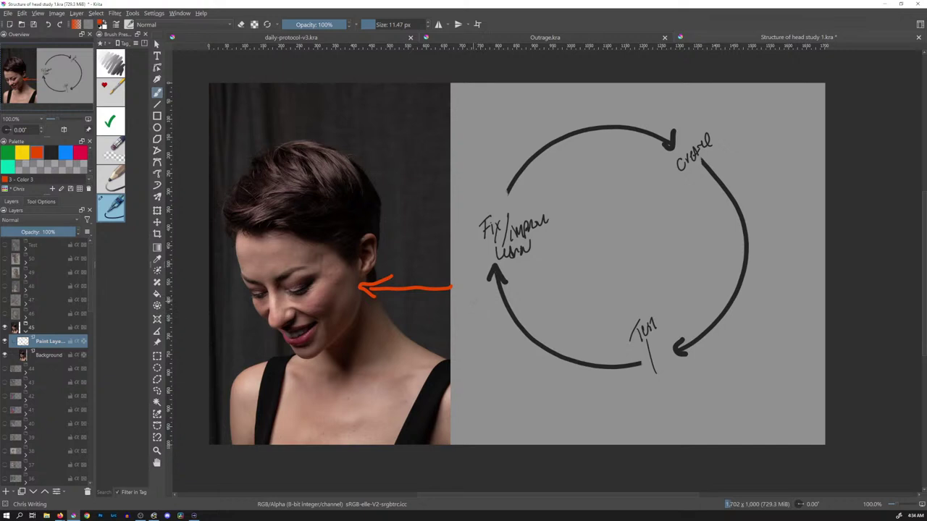
key(ctrl+z)
key(ctrl+z)
key(ctrl+z)
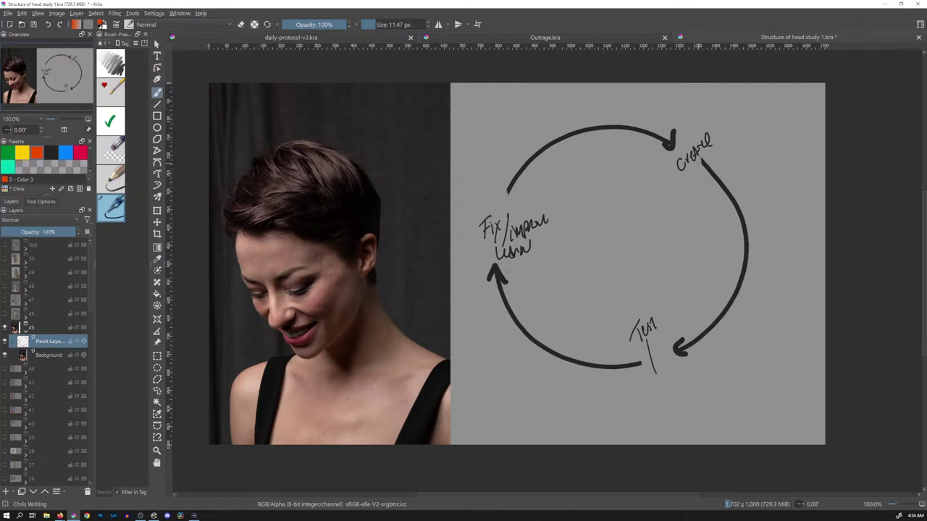
Step: Circle Create, Test and the word under Fix/improve in orange
mouse_move(685, 174)
mouse_down()
mouse_move(694, 130)
mouse_move(696, 176)
mouse_up()
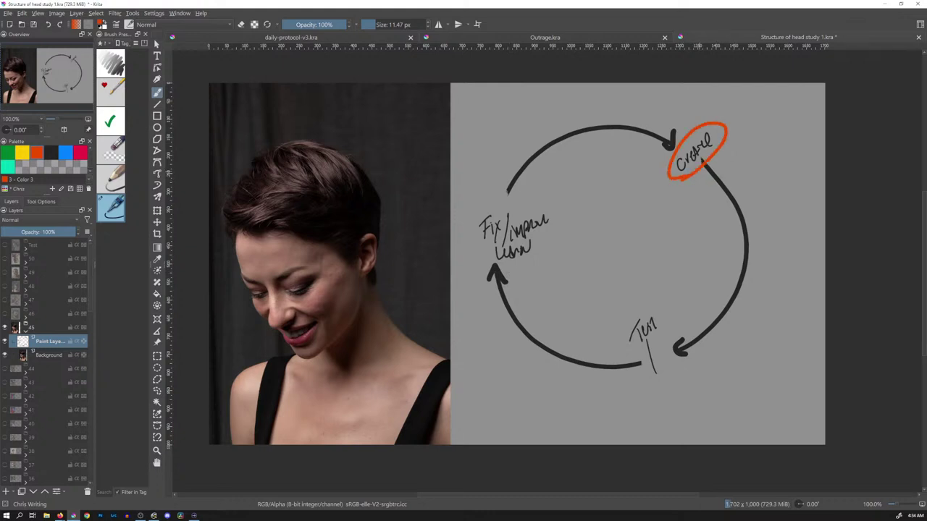
mouse_move(672, 311)
mouse_down()
mouse_move(656, 344)
mouse_move(677, 311)
mouse_up()
drag(544, 243, 535, 238)
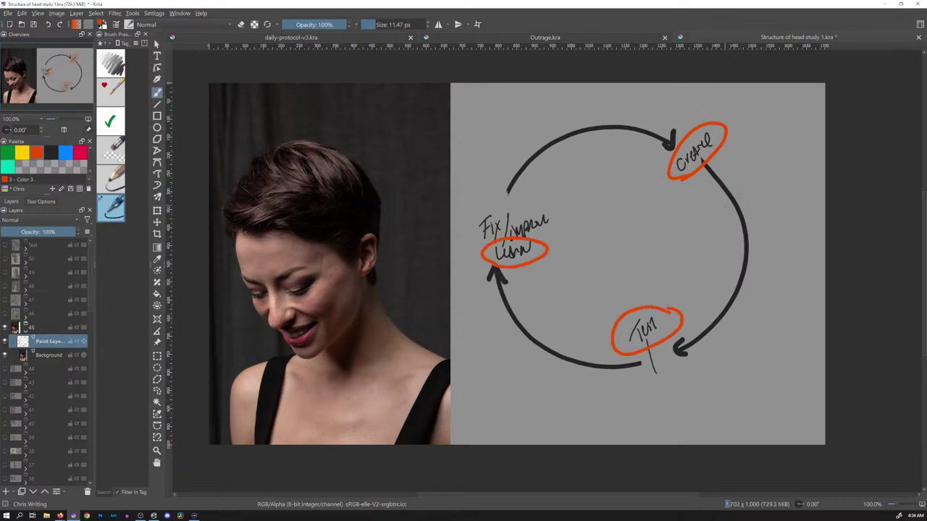
Step: Handwrite a list of three names right of the circle, each with a leading dash
mouse_move(712, 202)
mouse_down()
mouse_move(729, 219)
mouse_move(766, 184)
mouse_move(770, 201)
mouse_up()
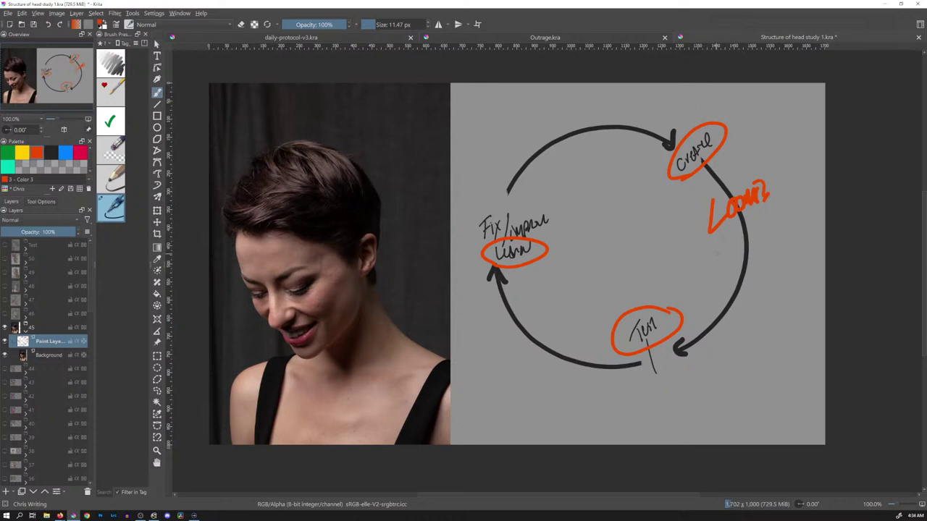
mouse_move(711, 275)
mouse_down()
mouse_move(729, 250)
mouse_move(739, 258)
mouse_move(762, 246)
mouse_up()
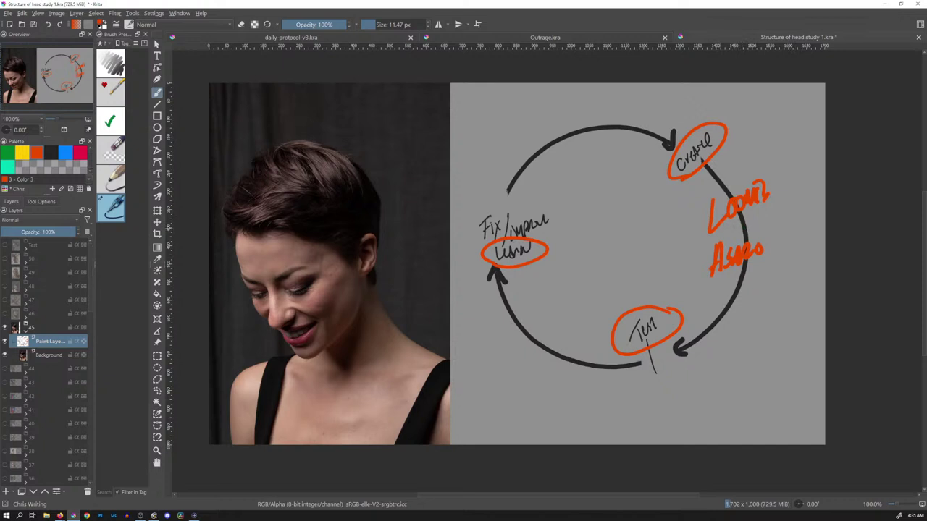
mouse_move(730, 244)
mouse_down()
mouse_move(737, 226)
mouse_move(781, 220)
mouse_up()
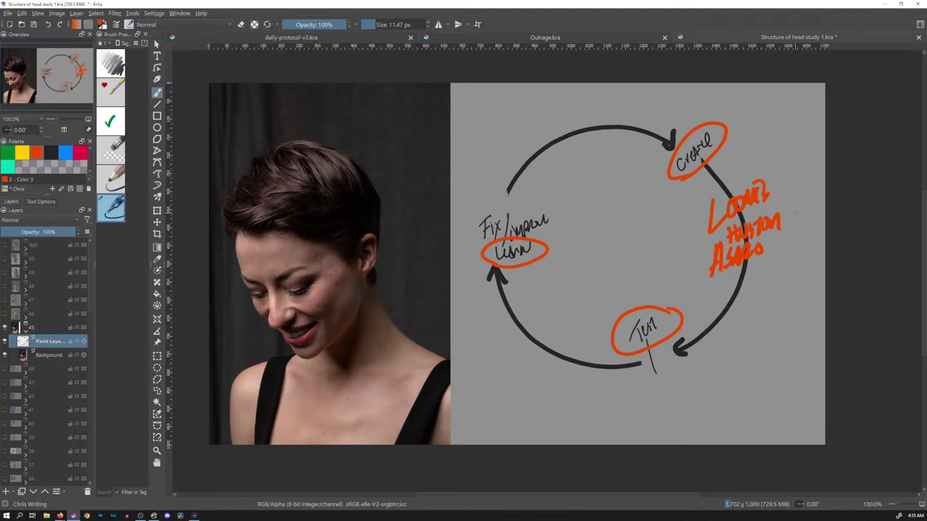
mouse_move(706, 216)
mouse_down()
mouse_move(689, 227)
mouse_move(695, 248)
mouse_up()
drag(706, 260, 681, 271)
Step: Clear the paint layer, shrink the brush to 5 px, and choose the 15% opacity drawing preset
key(Delete)
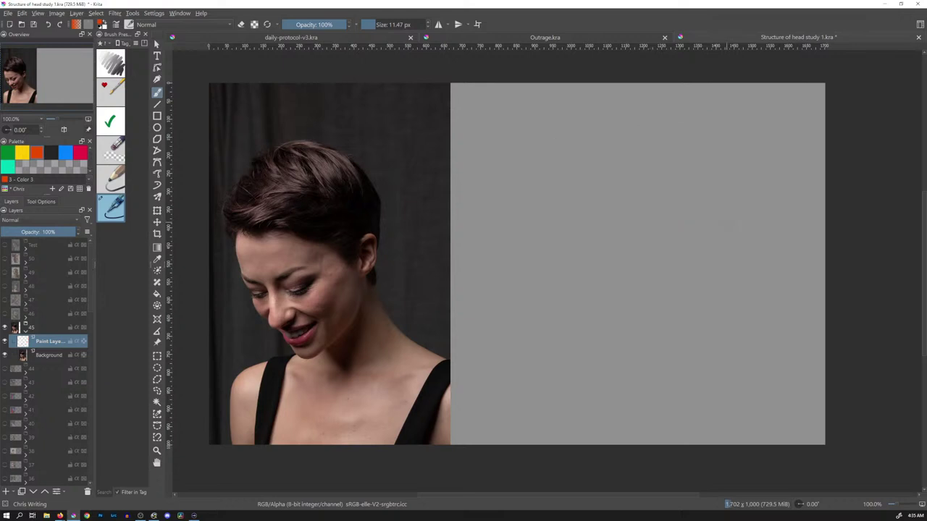
key(bracketleft)
key(bracketleft)
key(bracketleft)
click(117, 194)
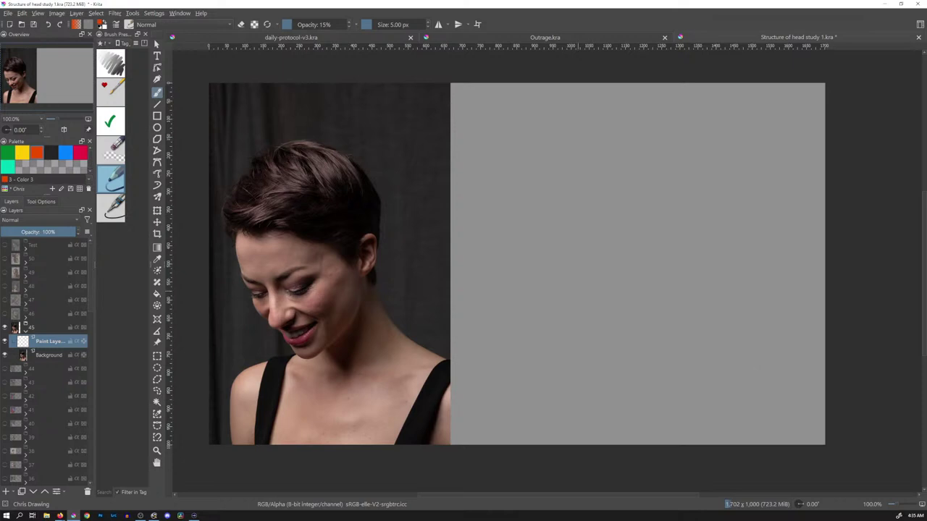
scroll(631, 265, down, 1)
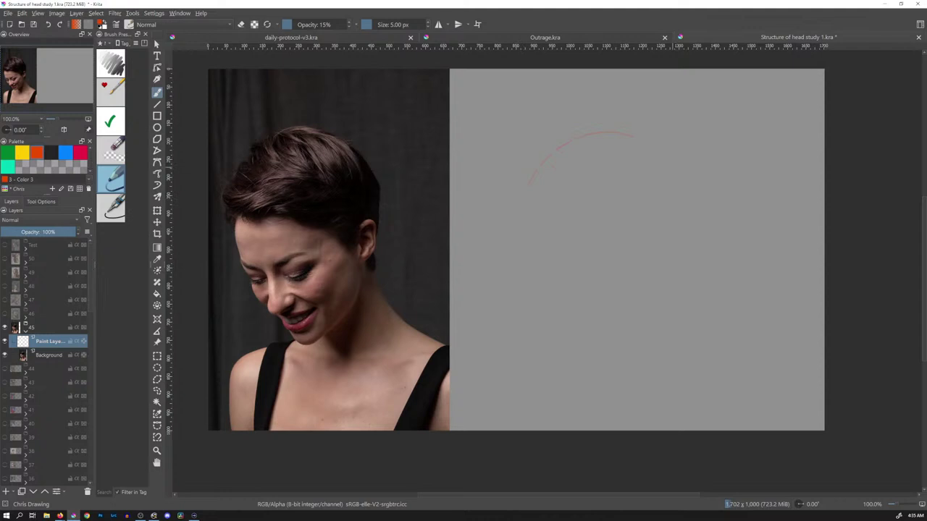
Step: Pick the dark palette swatch and try a first freehand head circle, then undo it
drag(517, 221, 516, 253)
key(Delete)
click(51, 152)
mouse_move(706, 297)
mouse_down()
mouse_move(701, 144)
mouse_move(717, 293)
mouse_up()
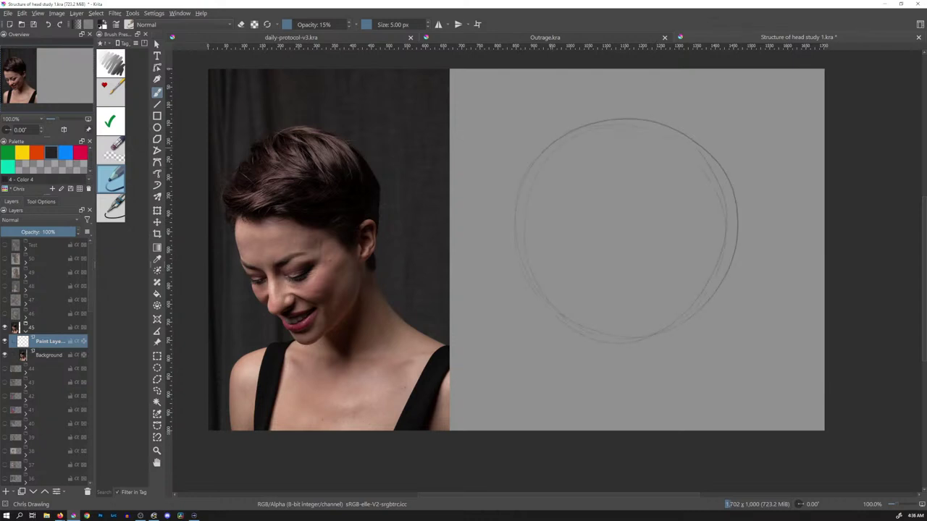
key(Delete)
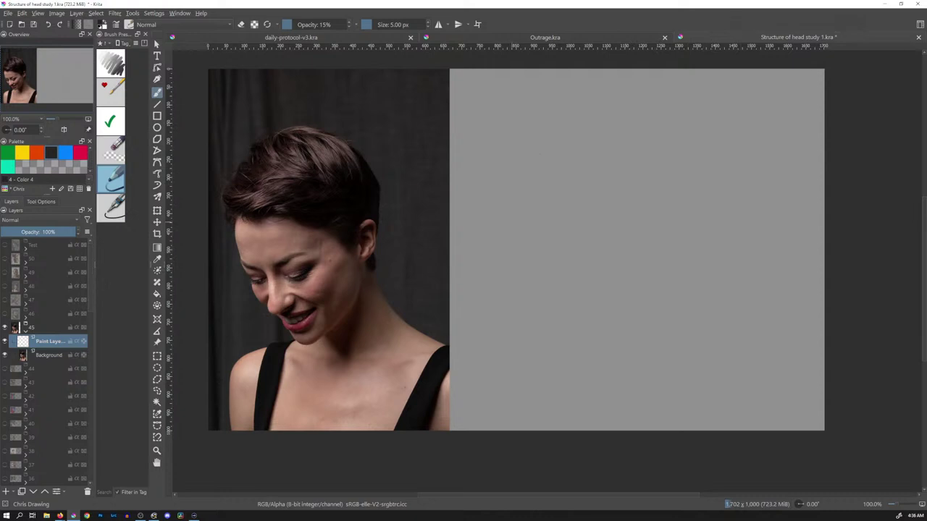
Step: Redraw a fainter head circle and reinforce its lower-left and right arcs
mouse_move(714, 167)
mouse_down()
mouse_move(579, 116)
mouse_move(713, 279)
mouse_up()
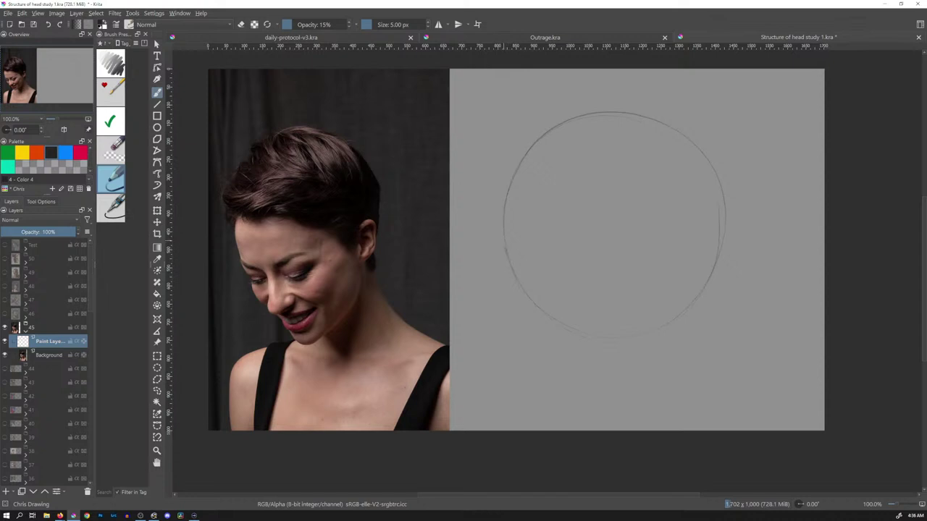
drag(505, 239, 518, 292)
drag(721, 190, 731, 226)
Step: Draw a darker horizontal line across the circle, then undo it
drag(557, 279, 619, 267)
key(ctrl+z)
Step: Replace the darker diagonal line with a brow line sketched across the circle's left side
drag(619, 260, 751, 187)
key(ctrl+z)
drag(530, 270, 607, 259)
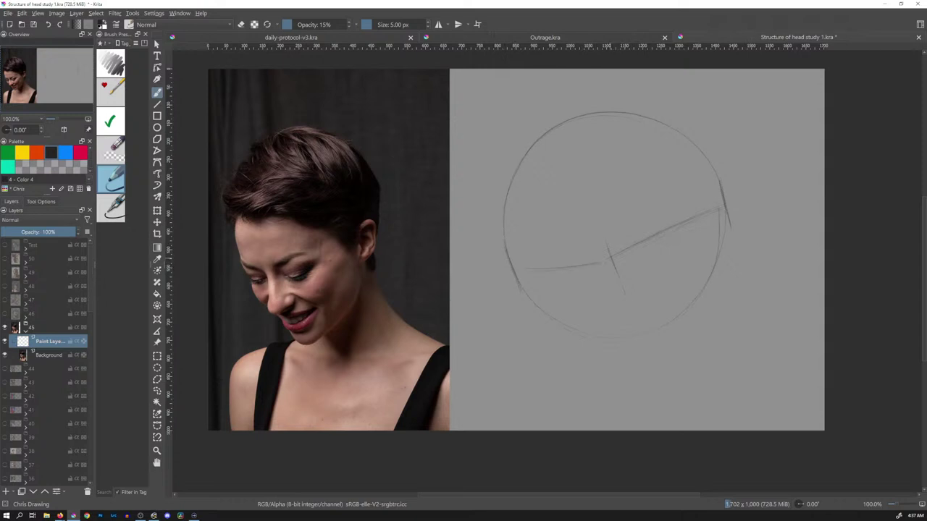
drag(516, 270, 561, 269)
Step: Darken the upper diagonal guide, add a short vertical centre line, and switch to orange
drag(668, 233, 688, 221)
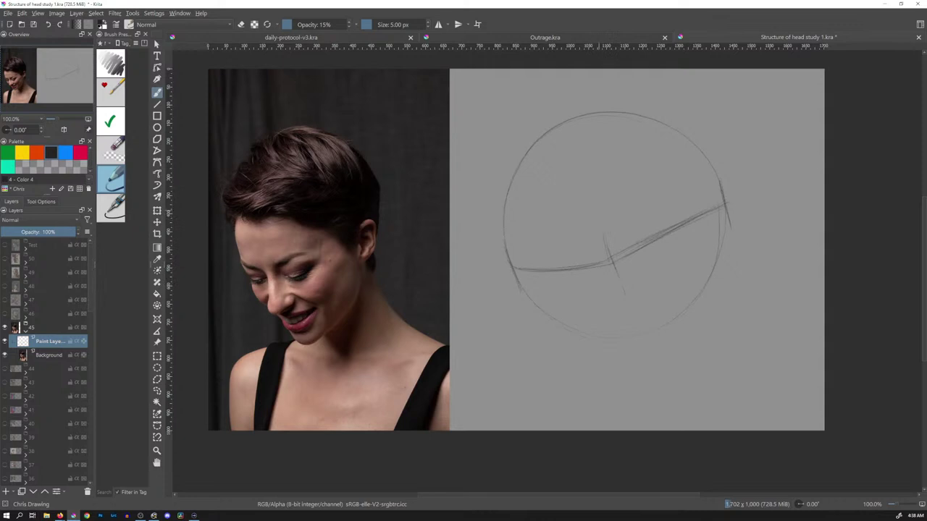
drag(607, 229, 607, 248)
click(36, 153)
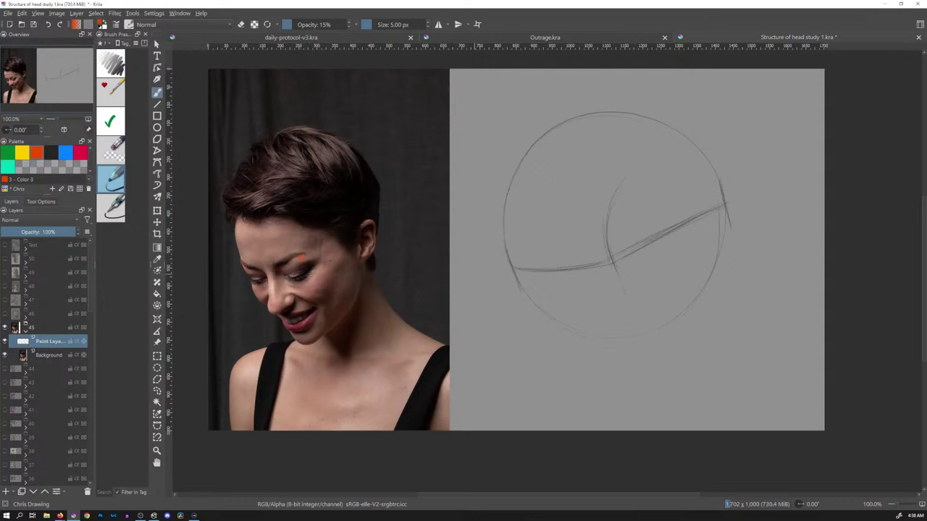
Step: Zoom in on the woman's face and mark her temple with short orange strokes
drag(507, 254, 575, 224)
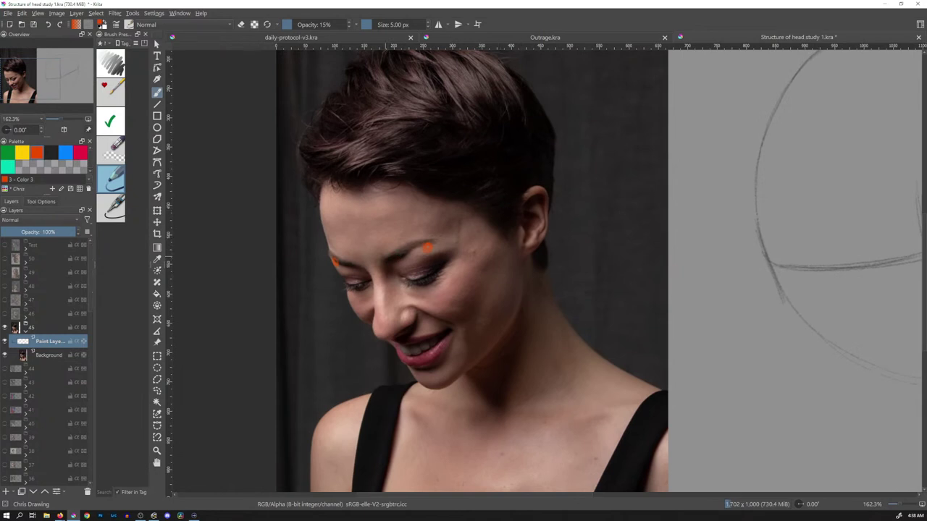
click(524, 191)
drag(478, 213, 557, 171)
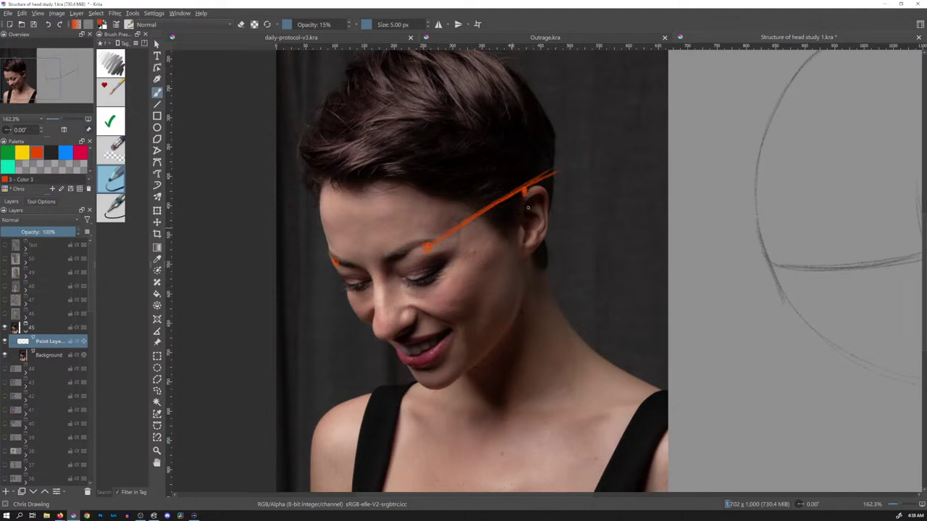
drag(478, 97, 539, 181)
key(ctrl+z)
Step: Draw the orange brow line across the face plus a short vertical forehead mark
drag(333, 262, 427, 248)
drag(436, 207, 438, 230)
mouse_move(531, 165)
mouse_down()
mouse_move(440, 221)
mouse_move(486, 112)
mouse_move(430, 175)
mouse_move(547, 228)
mouse_up()
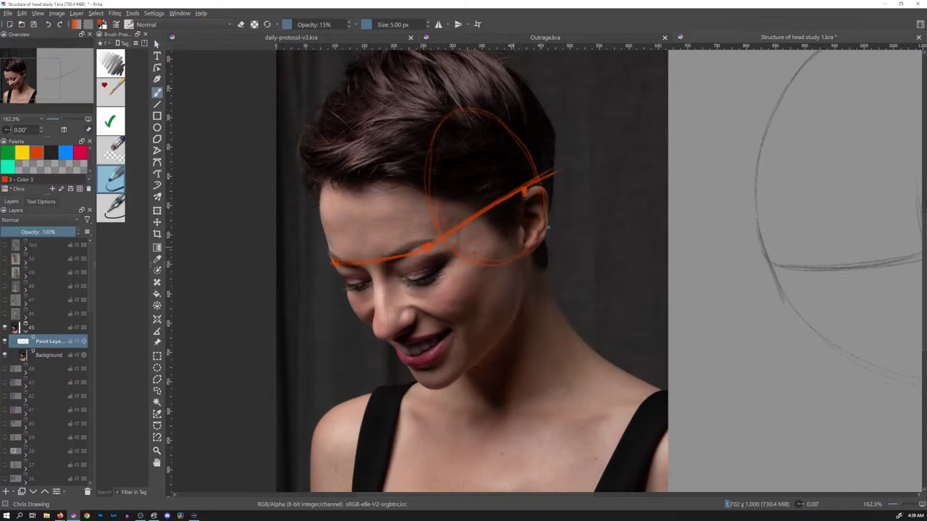
key(ctrl+z)
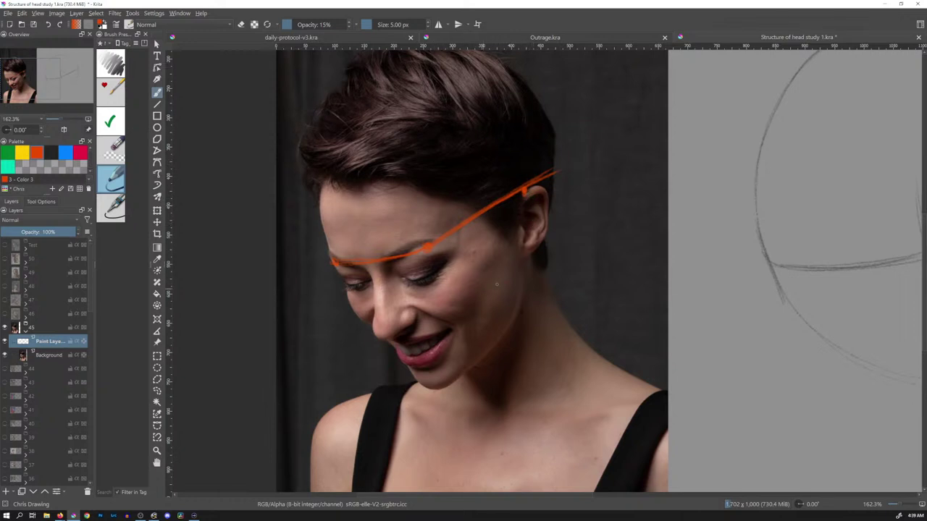
Step: Try orange arcs and loops outlining the skull over the portrait's head
mouse_move(521, 217)
mouse_down()
mouse_move(516, 173)
mouse_move(474, 131)
mouse_move(433, 217)
mouse_up()
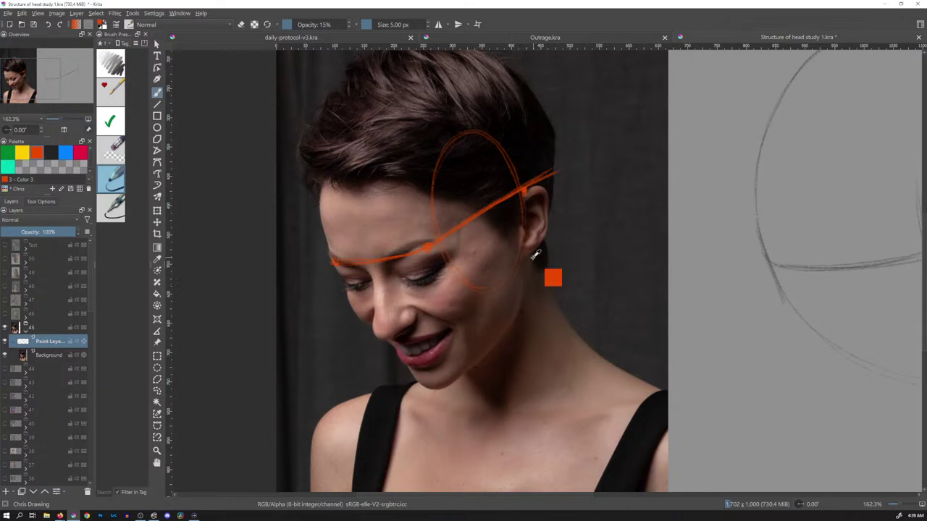
key(ctrl+z)
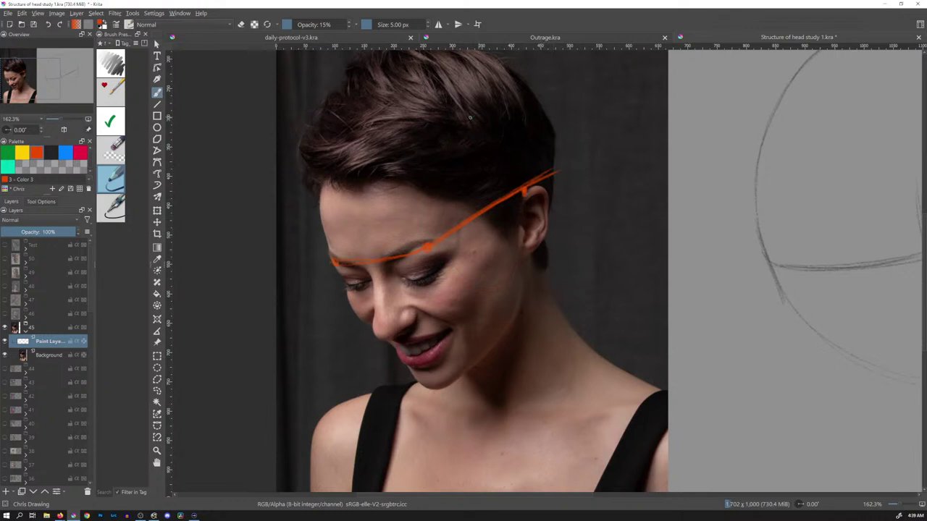
mouse_move(407, 179)
mouse_down()
mouse_move(410, 154)
mouse_move(449, 107)
mouse_move(506, 100)
mouse_move(545, 128)
mouse_move(476, 102)
mouse_move(410, 147)
mouse_move(409, 194)
mouse_move(433, 237)
mouse_up()
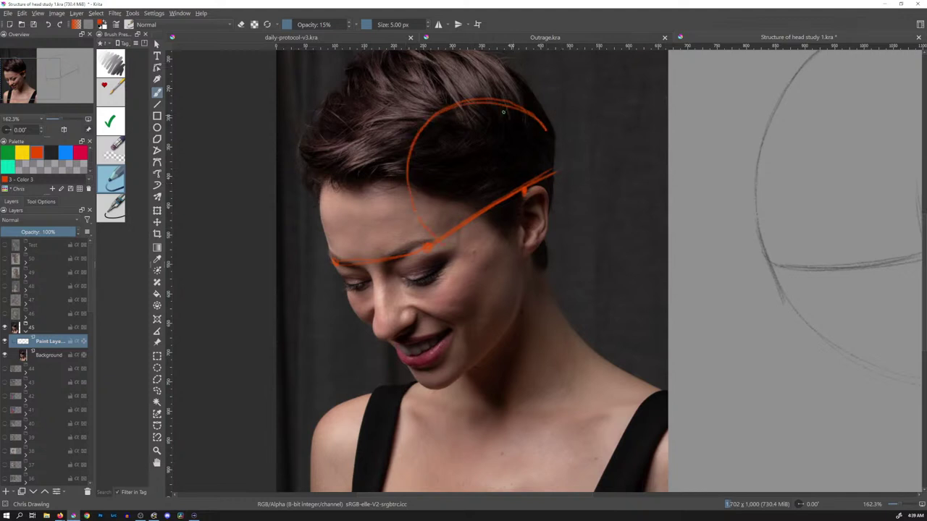
mouse_move(441, 158)
mouse_down()
mouse_move(471, 119)
mouse_move(547, 142)
mouse_move(532, 221)
mouse_move(438, 152)
mouse_up()
drag(532, 224, 413, 177)
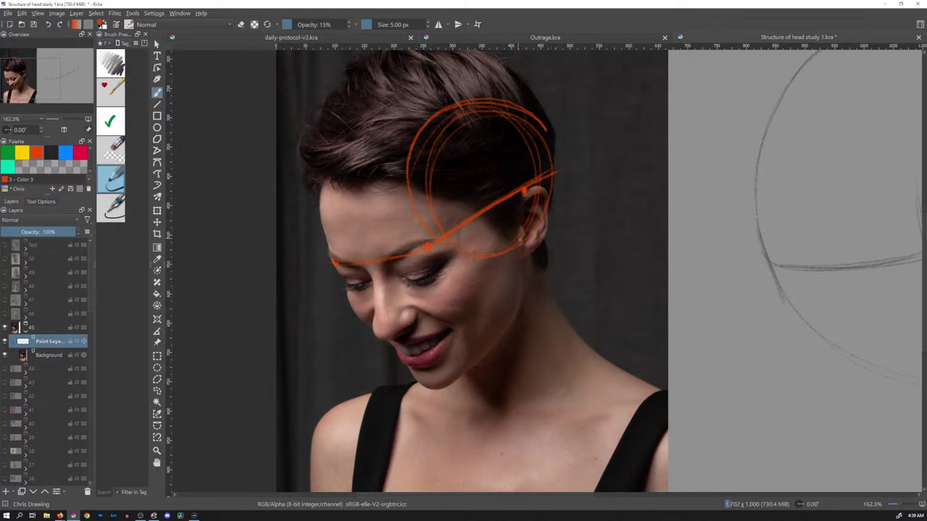
Step: Thicken the circle's bottom and add cheek-to-ear strokes, then undo all orange marks
mouse_move(526, 248)
mouse_down()
mouse_move(485, 260)
mouse_move(515, 210)
mouse_up()
mouse_move(461, 307)
mouse_down()
mouse_move(522, 210)
mouse_move(516, 227)
mouse_up()
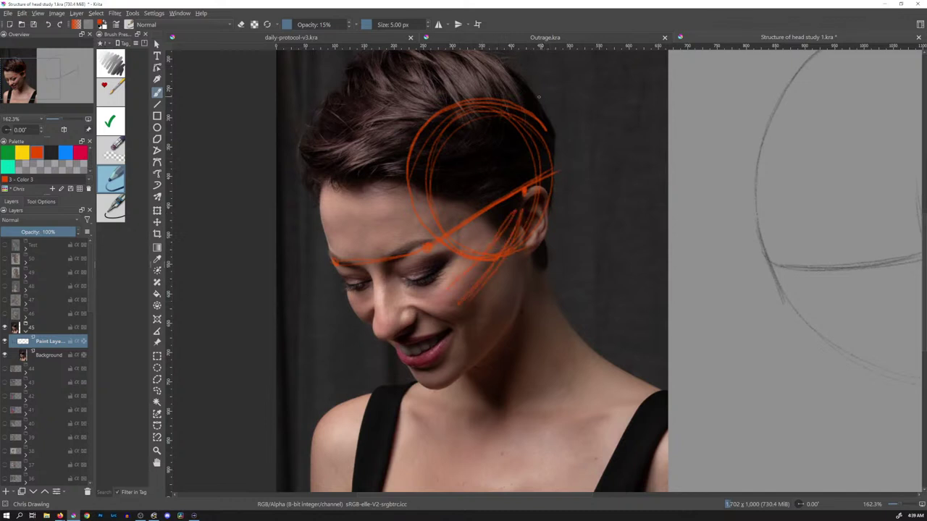
key(ctrl+z)
key(ctrl+z)
key(ctrl+z)
key(ctrl+z)
key(ctrl+z)
key(ctrl+z)
key(ctrl+z)
key(ctrl+z)
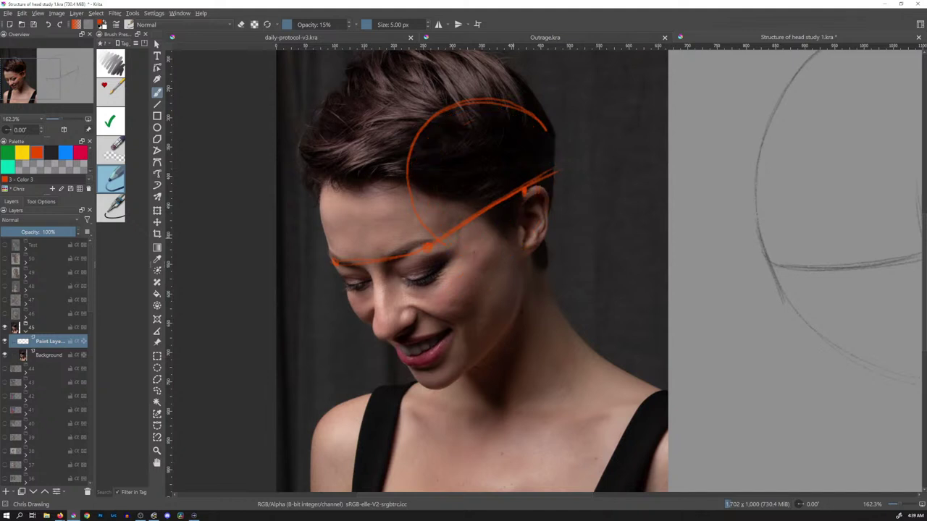
key(ctrl+z)
key(ctrl+z)
key(ctrl+z)
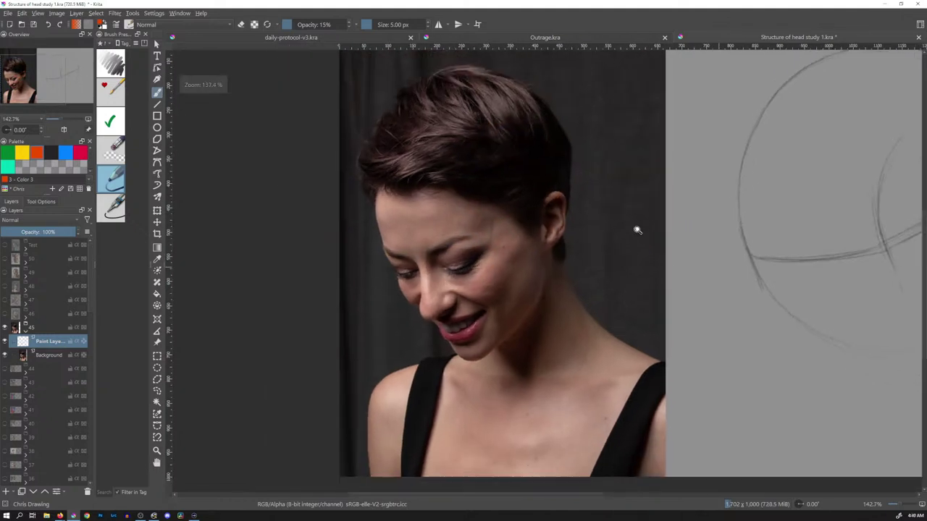
Step: Switch to black and draw a diagonal centre line and the jaw line
scroll(635, 228, down, 5)
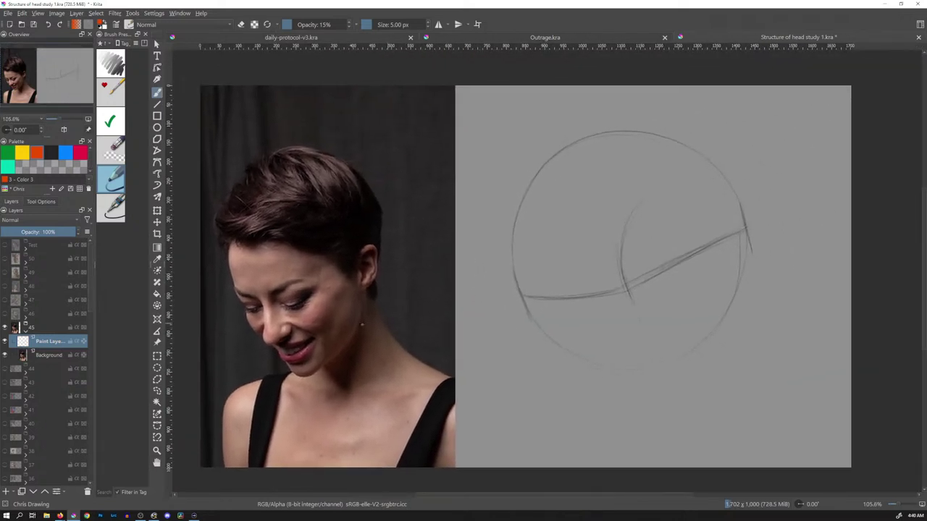
click(51, 152)
drag(665, 200, 721, 340)
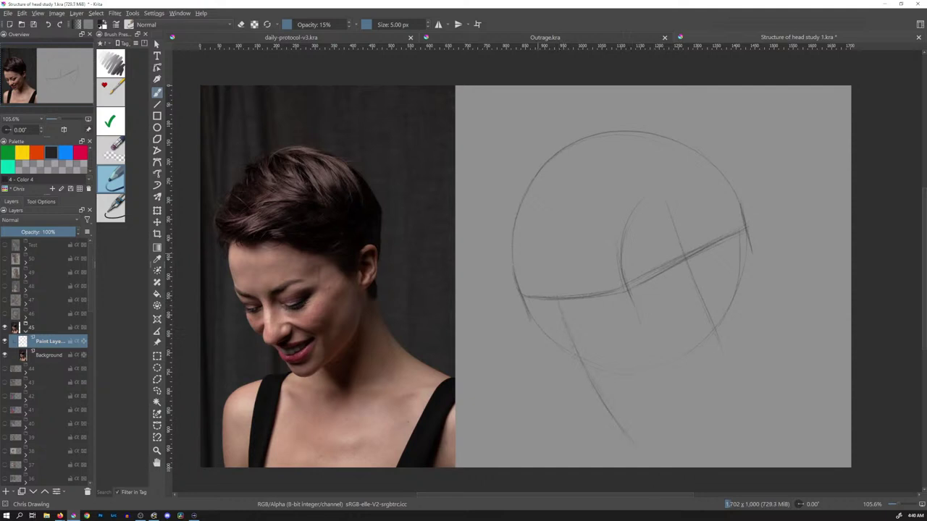
drag(539, 225, 547, 281)
drag(580, 351, 640, 462)
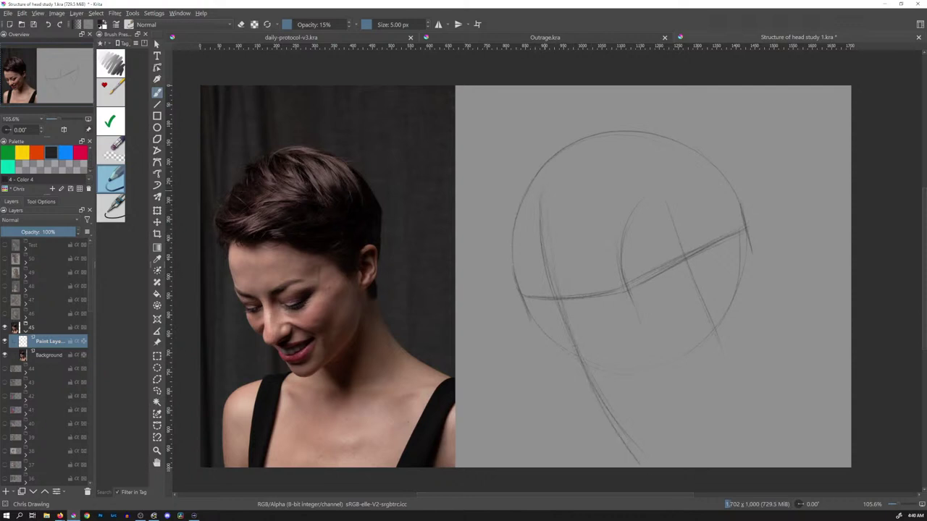
Step: Darken the head's left side and redraw until a wide arc sweeps over the skull
drag(576, 159, 704, 93)
key(ctrl+z)
key(ctrl+z)
drag(543, 197, 547, 151)
drag(601, 116, 652, 93)
drag(554, 152, 674, 90)
key(ctrl+z)
key(ctrl+z)
mouse_move(549, 158)
mouse_down()
mouse_move(625, 93)
mouse_move(706, 73)
mouse_up()
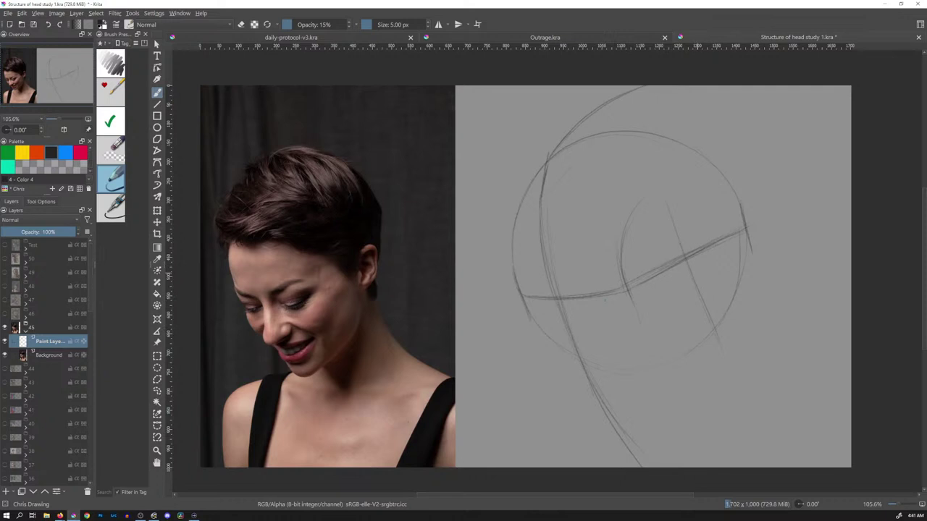
Step: Scale the head sketch smaller and shift it up and right with Ctrl+T
key(ctrl+t)
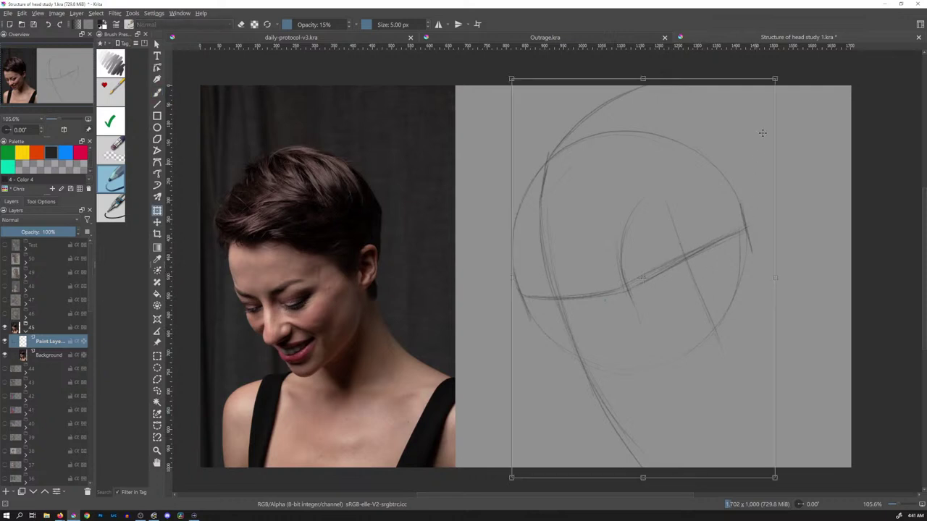
drag(775, 80, 731, 148)
drag(665, 294, 675, 248)
key(Return)
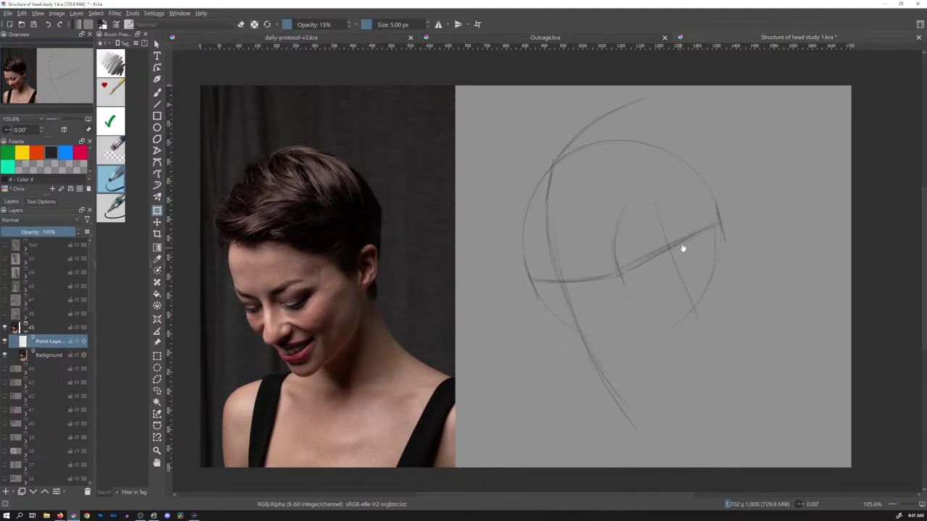
Step: Erase the doubled jaw lines and add a short dark mark near the brow
scroll(679, 224, down, 1)
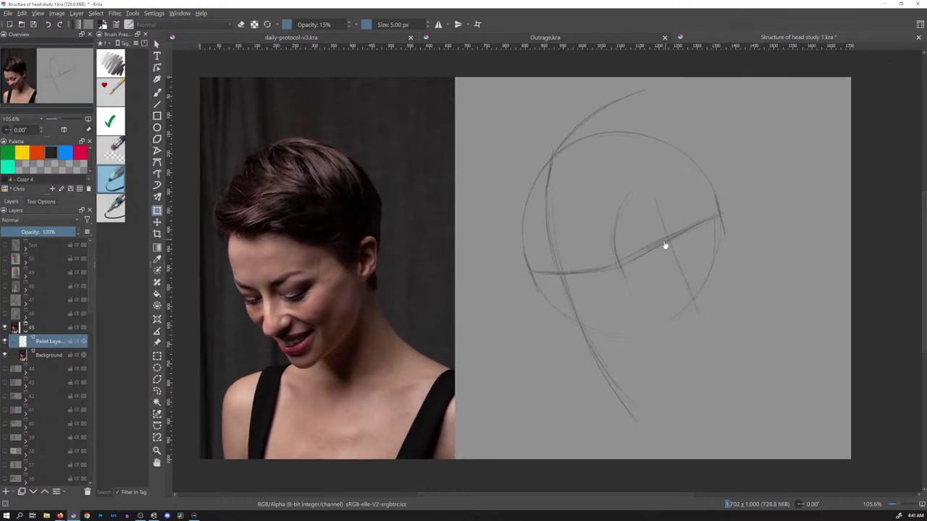
key(b)
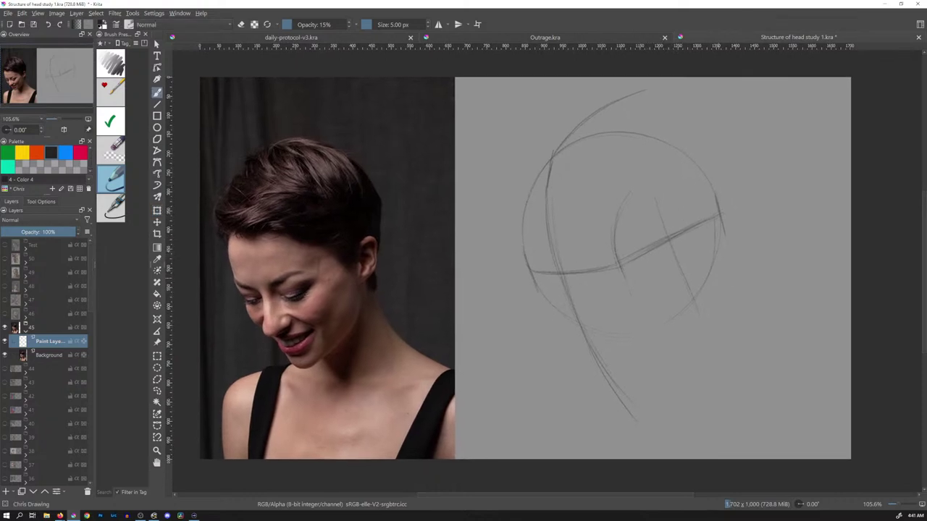
click(113, 150)
mouse_move(623, 390)
mouse_down()
mouse_move(604, 359)
mouse_move(639, 416)
mouse_up()
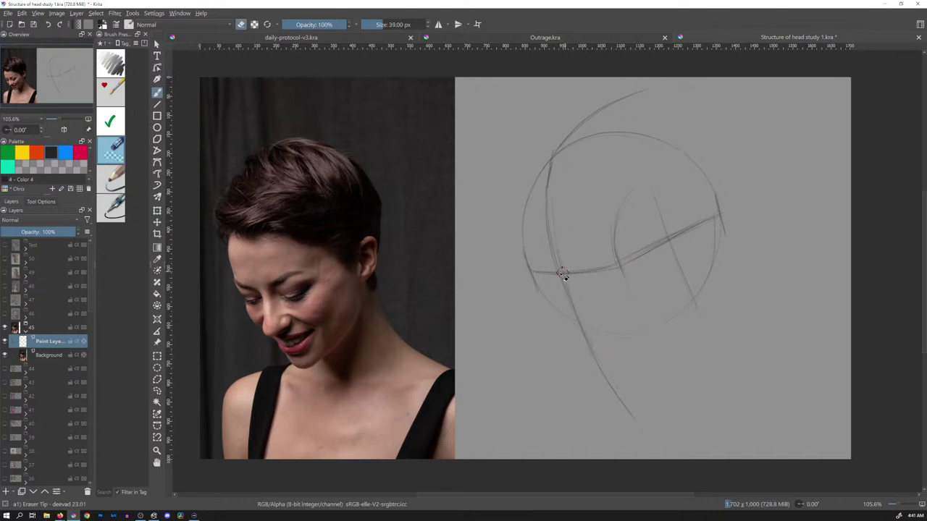
click(118, 181)
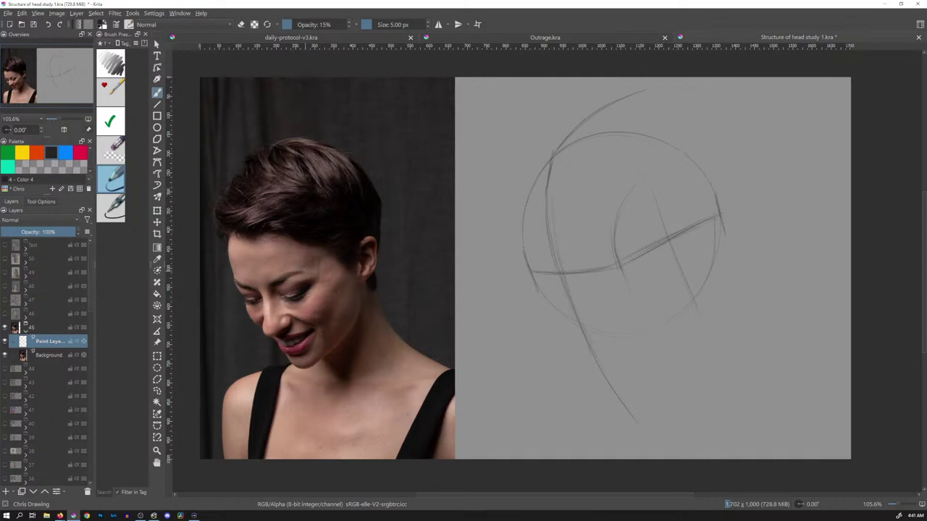
drag(303, 267, 300, 261)
ctrl+click(342, 276)
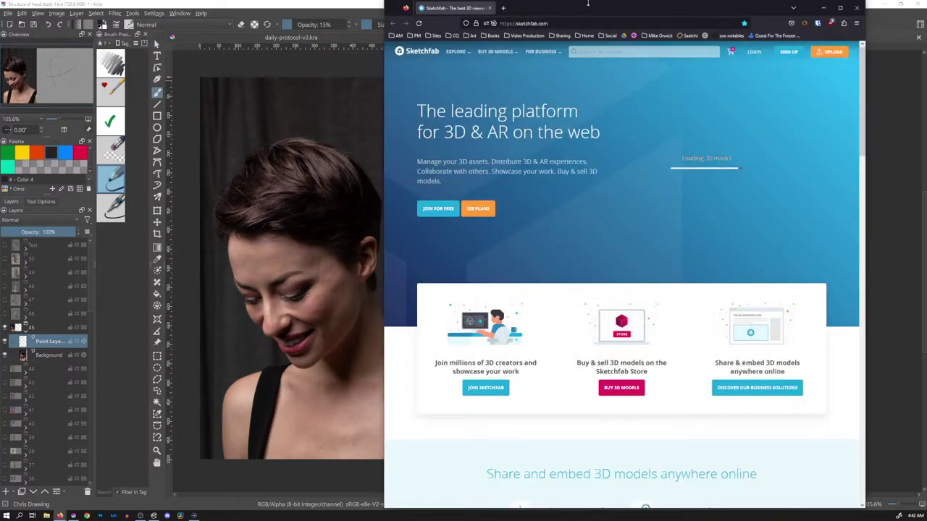
Step: Open the Exploding skull model from the Art bookmarks and rewind it to 00:00
mouse_move(588, 3)
mouse_down()
mouse_move(586, 97)
mouse_move(480, 74)
mouse_move(470, 54)
mouse_up()
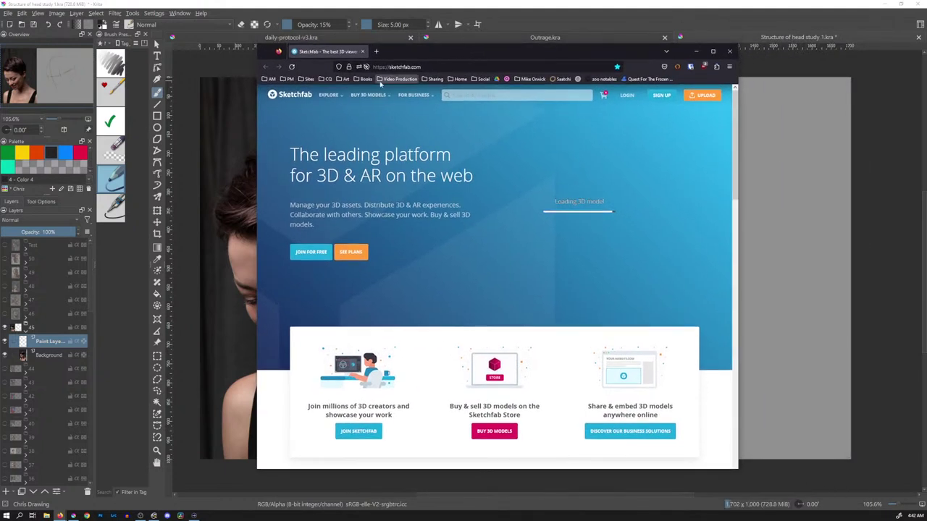
click(344, 80)
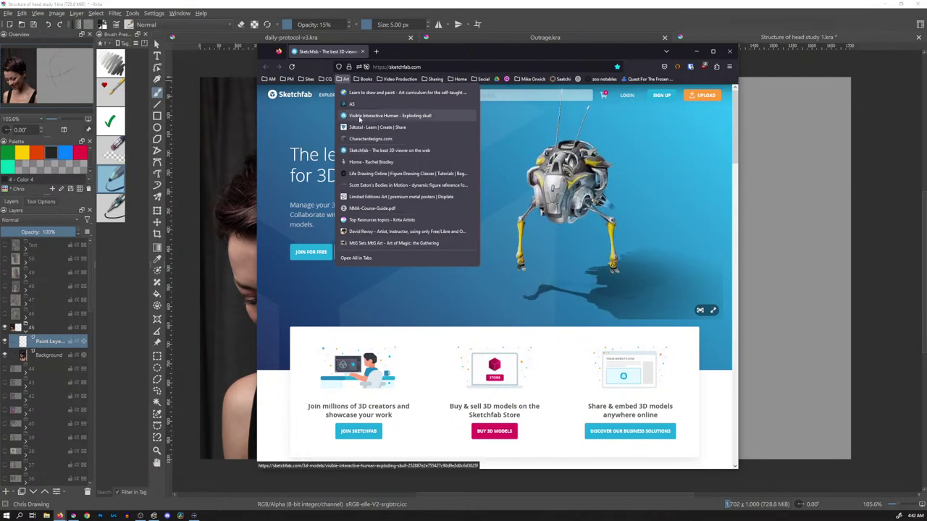
click(359, 115)
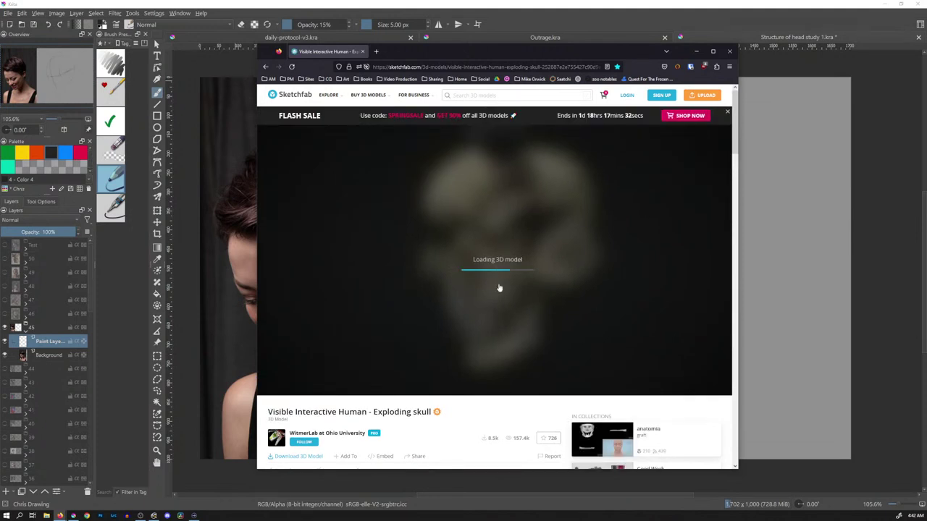
click(266, 386)
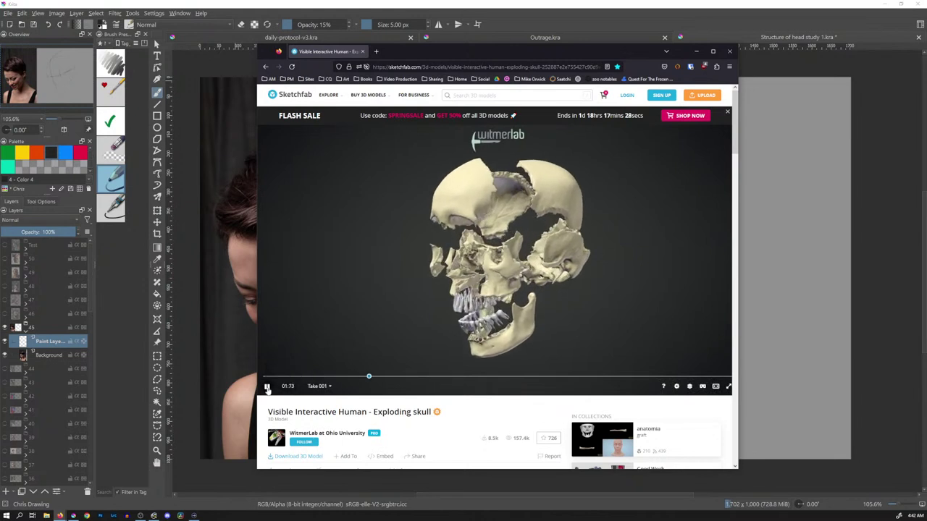
click(297, 376)
drag(295, 378, 264, 377)
Step: Orbit and zoom the skull to a front view, then move the browser aside
drag(513, 263, 511, 248)
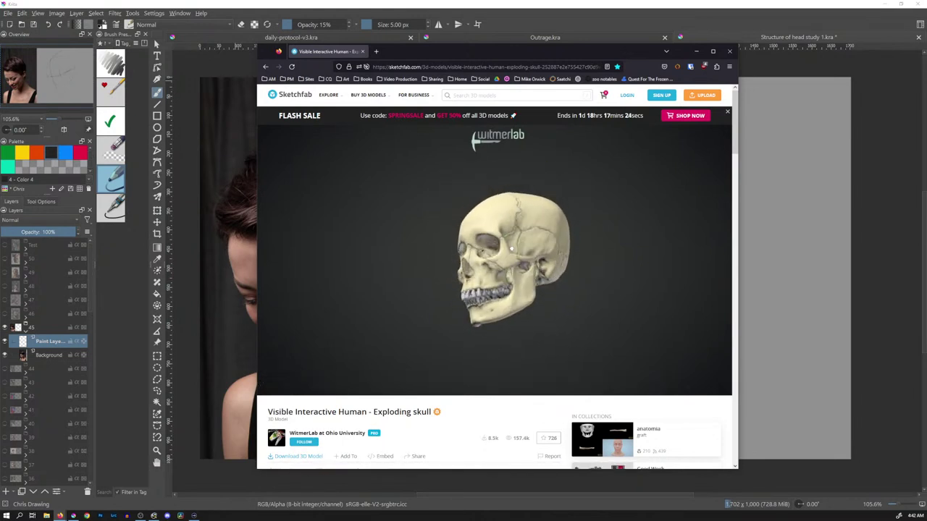
scroll(516, 253, up, 5)
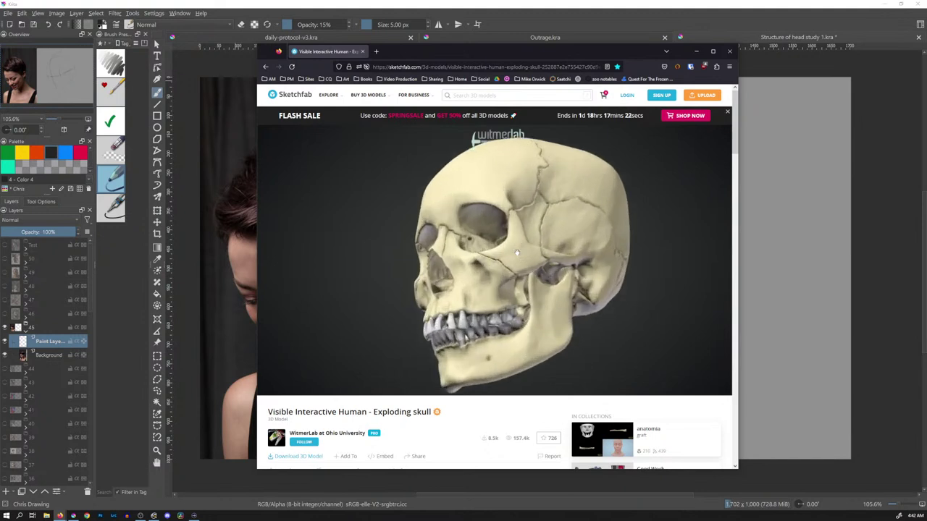
mouse_move(530, 221)
mouse_down()
mouse_move(536, 260)
mouse_move(550, 267)
mouse_move(562, 242)
mouse_move(583, 236)
mouse_move(573, 241)
mouse_up()
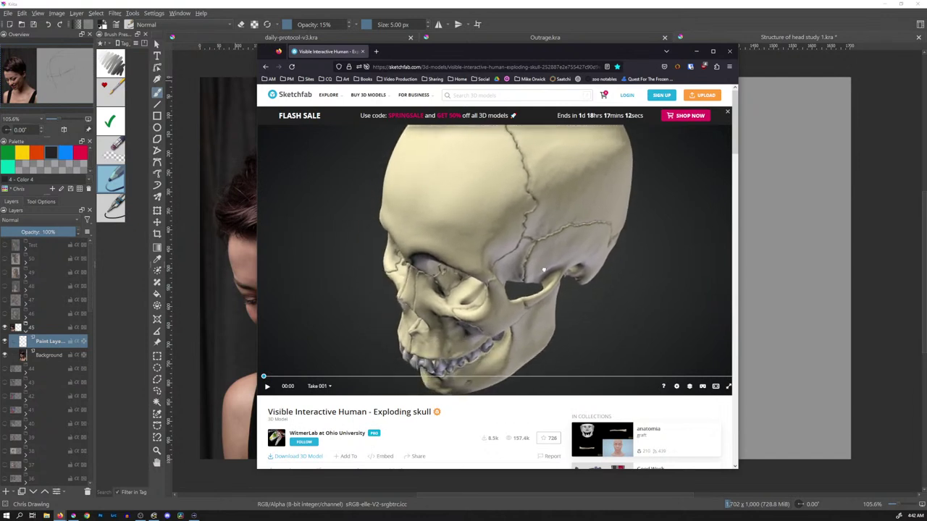
drag(543, 270, 497, 249)
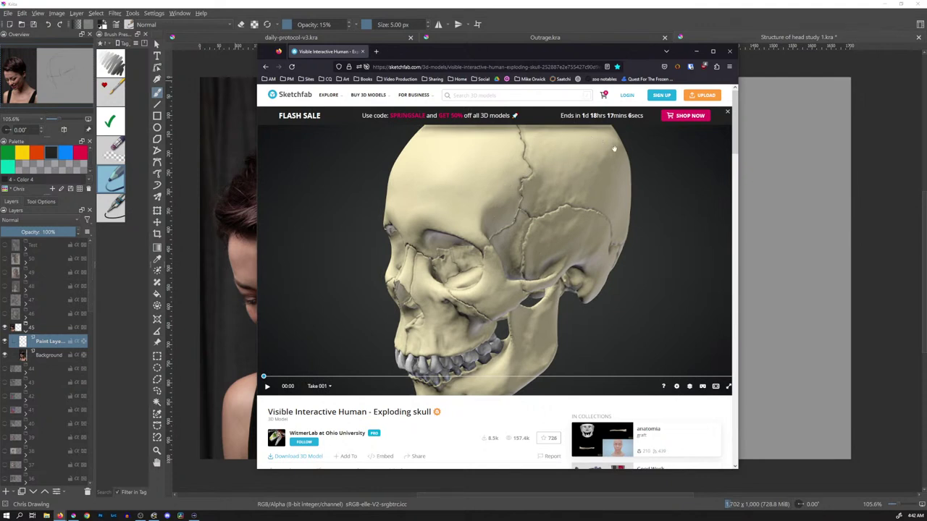
mouse_move(576, 203)
mouse_down()
mouse_move(608, 200)
mouse_move(552, 200)
mouse_up()
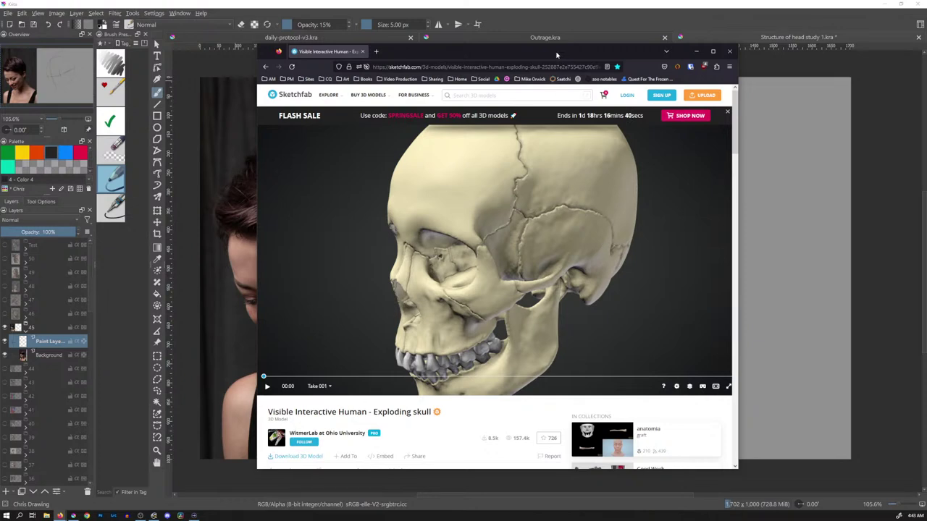
drag(557, 55, 688, 0)
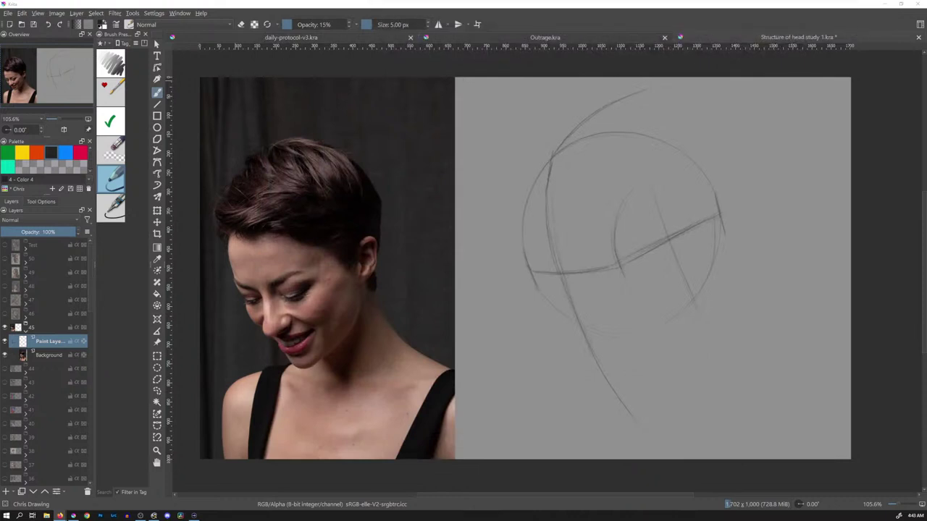
Step: Return to Krita, undo the faint inner-circle lines, and pick the orange swatch
click(742, 37)
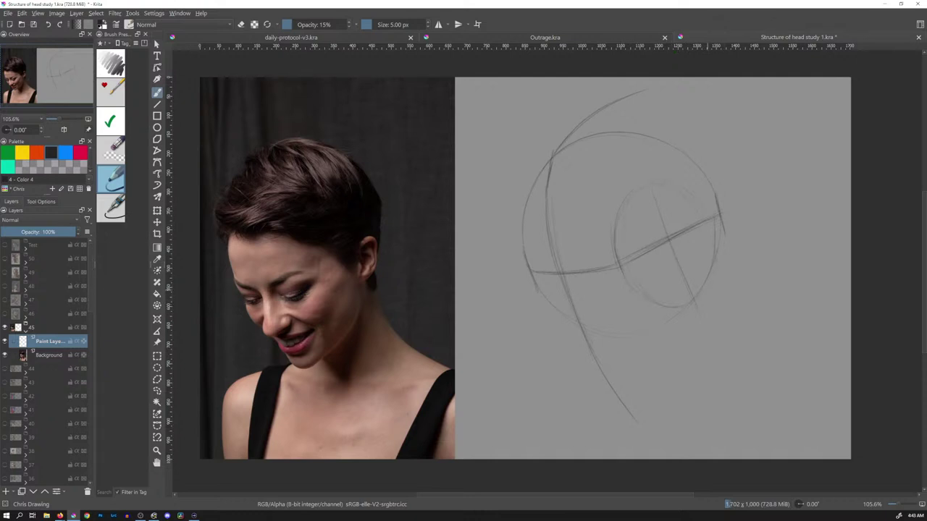
ctrl+click(731, 329)
key(ctrl+z)
click(37, 152)
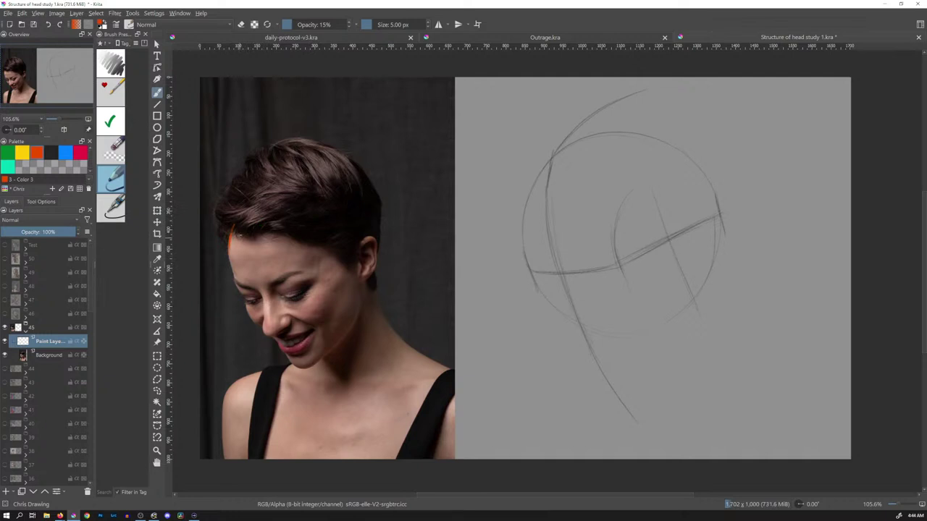
Step: Trace orange arcs along the hairline and both sides of the woman's hair
mouse_move(240, 234)
mouse_down()
mouse_move(267, 232)
mouse_move(239, 216)
mouse_up()
mouse_move(289, 155)
mouse_down()
mouse_move(246, 194)
mouse_move(230, 249)
mouse_move(301, 152)
mouse_move(337, 158)
mouse_move(366, 184)
mouse_move(378, 207)
mouse_move(380, 218)
mouse_move(367, 188)
mouse_move(376, 265)
mouse_up()
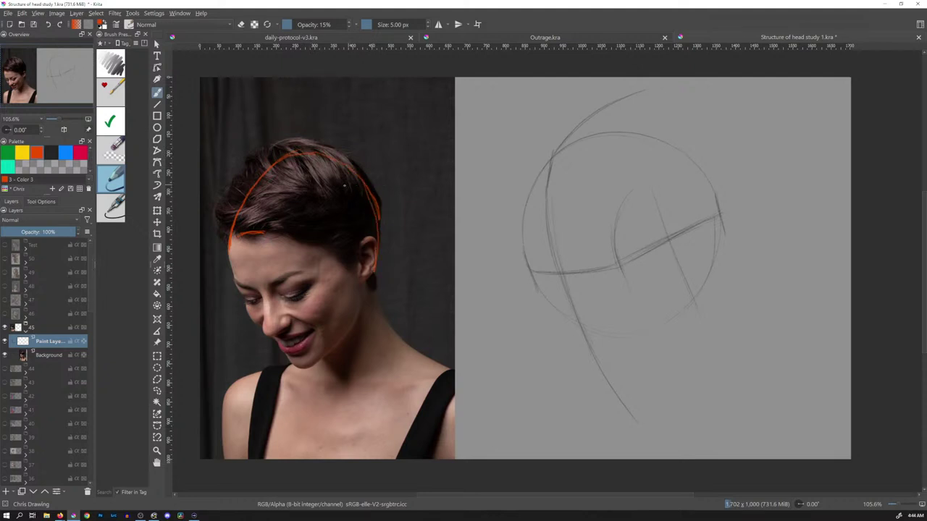
key(ctrl+z)
key(ctrl+z)
key(ctrl+z)
key(ctrl+z)
key(ctrl+z)
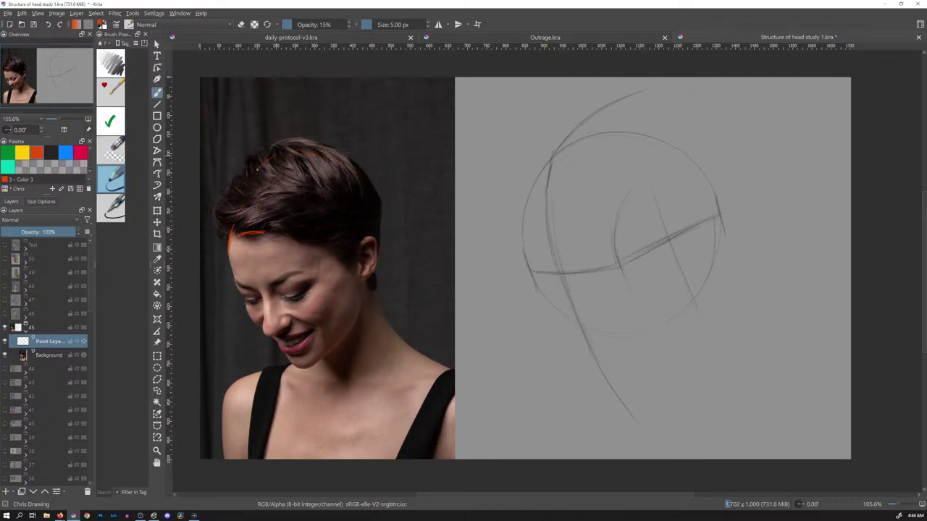
mouse_move(257, 166)
mouse_down()
mouse_move(230, 230)
mouse_move(247, 184)
mouse_move(280, 156)
mouse_move(316, 152)
mouse_move(340, 164)
mouse_move(377, 210)
mouse_up()
mouse_move(357, 177)
mouse_down()
mouse_move(380, 239)
mouse_move(378, 285)
mouse_up()
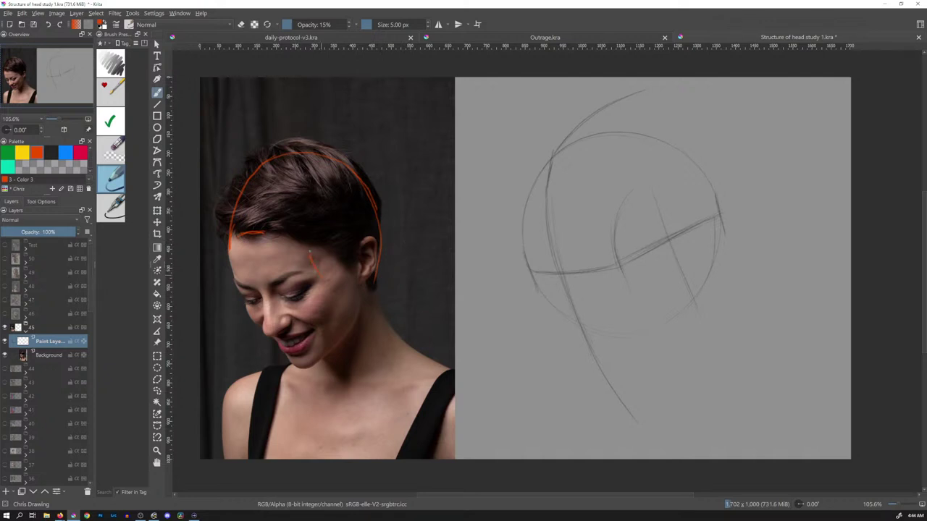
mouse_move(310, 246)
mouse_down()
mouse_move(336, 195)
mouse_move(367, 188)
mouse_move(349, 182)
mouse_move(323, 197)
mouse_move(308, 236)
mouse_move(284, 164)
mouse_move(311, 160)
mouse_up()
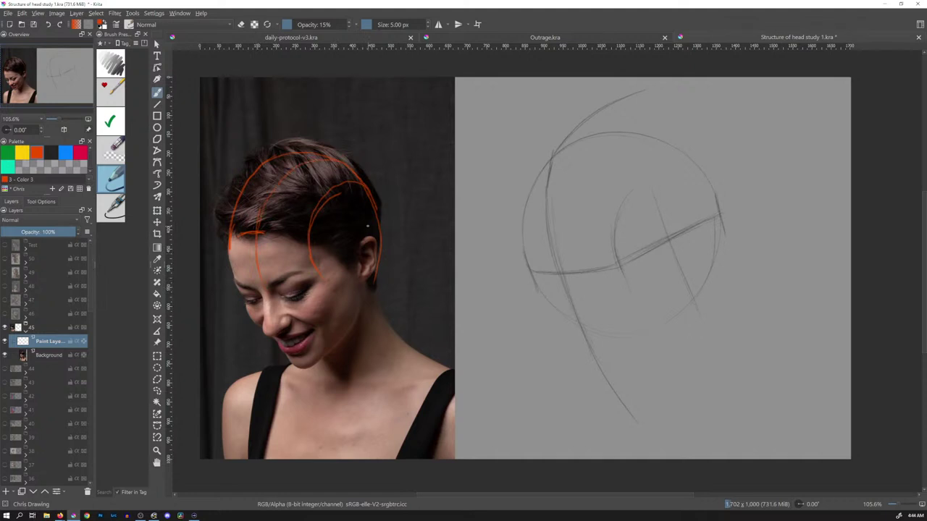
mouse_move(364, 186)
mouse_down()
mouse_move(338, 179)
mouse_move(317, 199)
mouse_move(310, 239)
mouse_up()
Step: Hatch orange strokes across the top of the hair and mark the left eyebrow
click(115, 153)
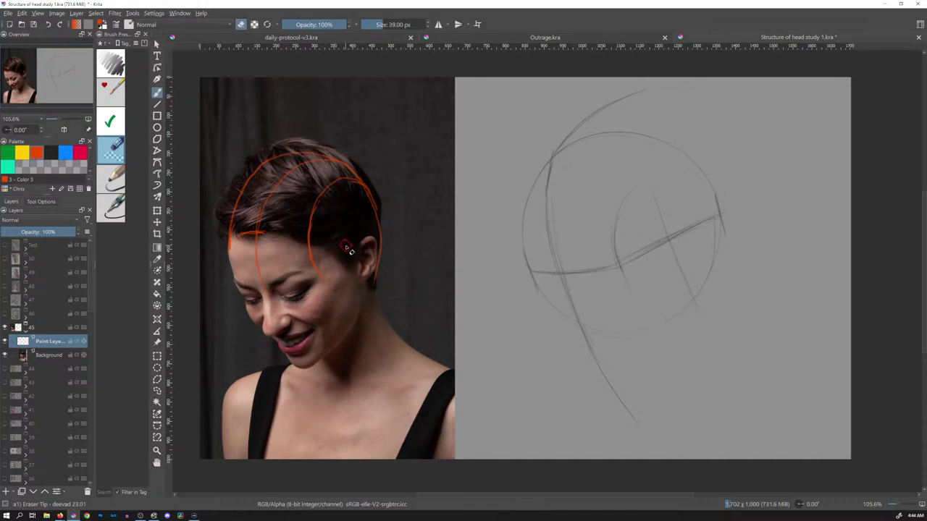
key(e)
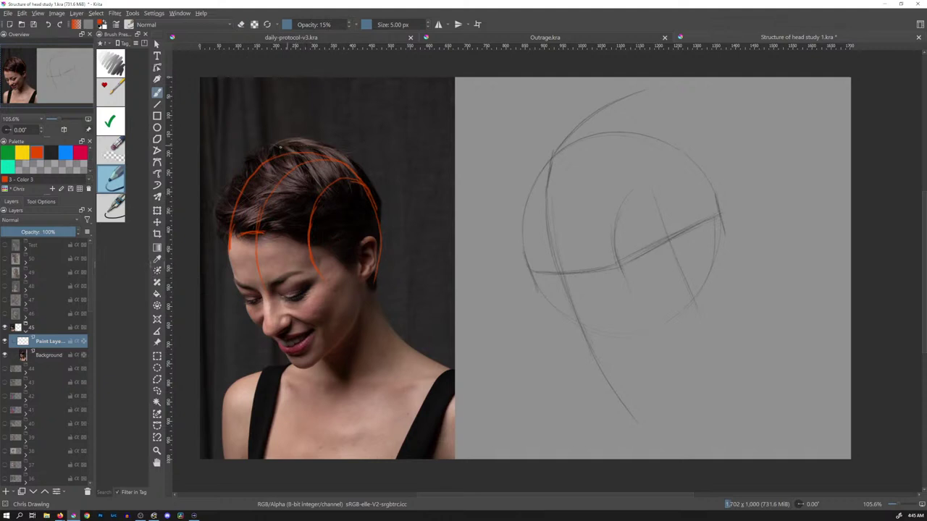
mouse_move(280, 147)
mouse_down()
mouse_move(345, 152)
mouse_move(293, 149)
mouse_up()
key(ctrl+z)
drag(269, 284, 288, 276)
mouse_move(248, 168)
mouse_down()
mouse_move(299, 148)
mouse_move(288, 151)
mouse_up()
Step: Add orange lines along the jaw, chin and cheek, undoing the stray hair strokes
drag(294, 374, 333, 359)
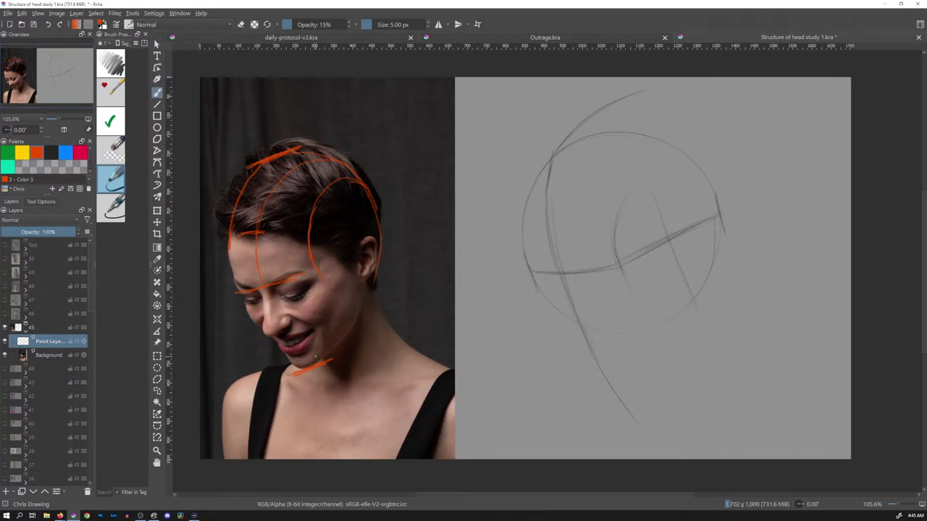
mouse_move(319, 281)
mouse_down()
mouse_move(339, 322)
mouse_move(342, 352)
mouse_up()
drag(328, 305, 340, 362)
mouse_move(287, 194)
mouse_down()
mouse_move(300, 246)
mouse_move(293, 244)
mouse_up()
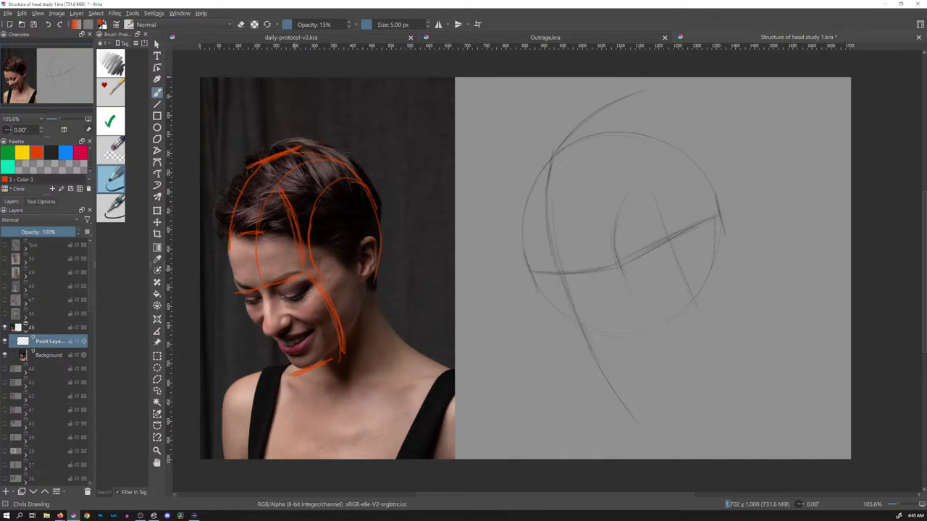
drag(285, 207, 297, 245)
key(ctrl+z)
key(ctrl+z)
key(ctrl+z)
key(ctrl+z)
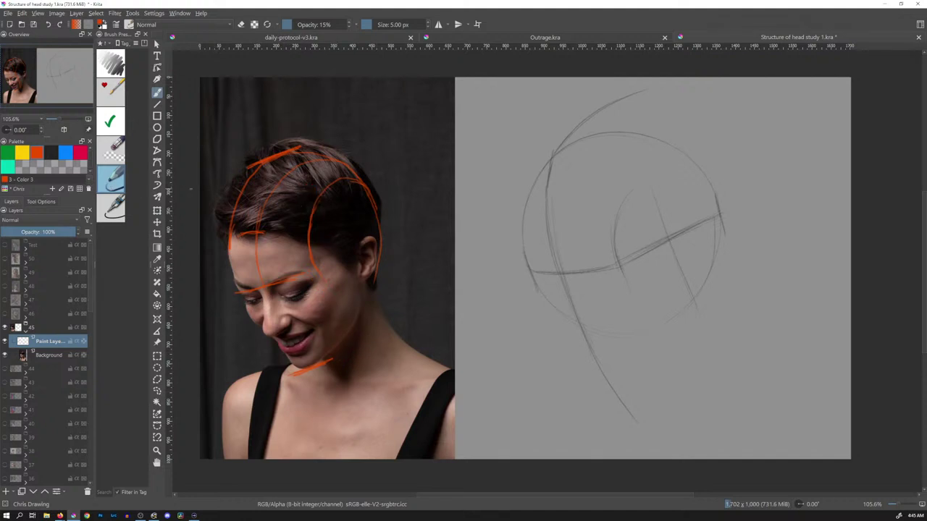
Step: Switch to black and strengthen the sketch's upper-left head outline in pencil
click(51, 152)
mouse_move(547, 184)
mouse_down()
mouse_move(554, 134)
mouse_move(568, 118)
mouse_up()
mouse_move(552, 155)
mouse_down()
mouse_move(588, 97)
mouse_move(612, 80)
mouse_up()
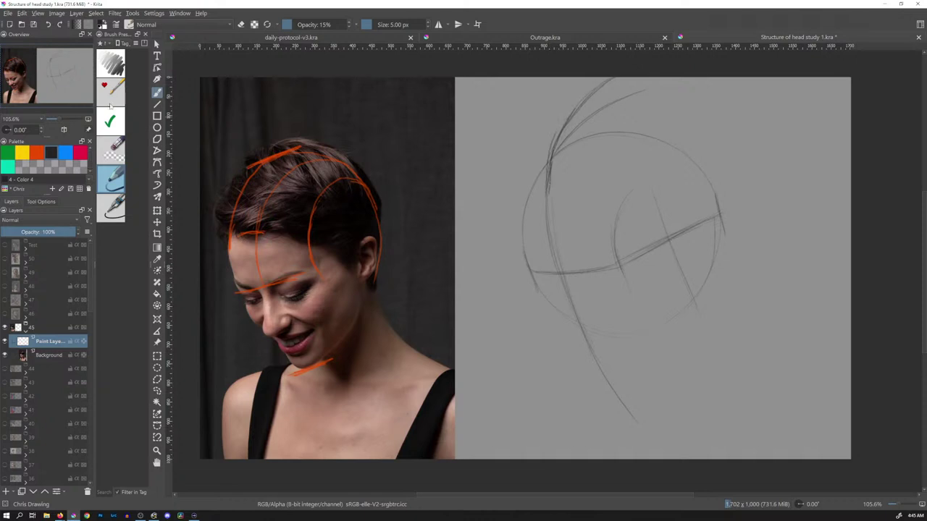
Step: Erase part of the upper arc with Eraser Tip, pencil a chin tick, and draw an orange cheek line
click(122, 150)
mouse_move(646, 94)
mouse_down()
mouse_move(586, 124)
mouse_move(558, 161)
mouse_up()
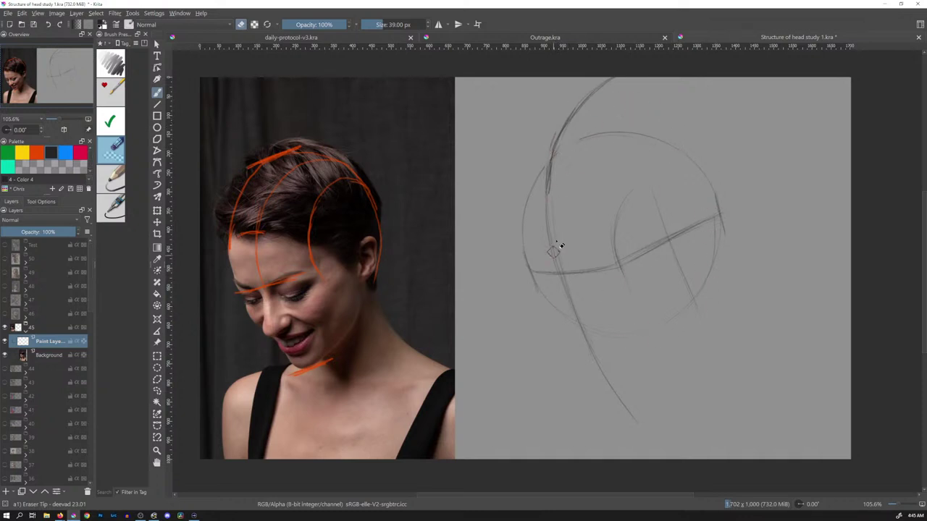
click(111, 177)
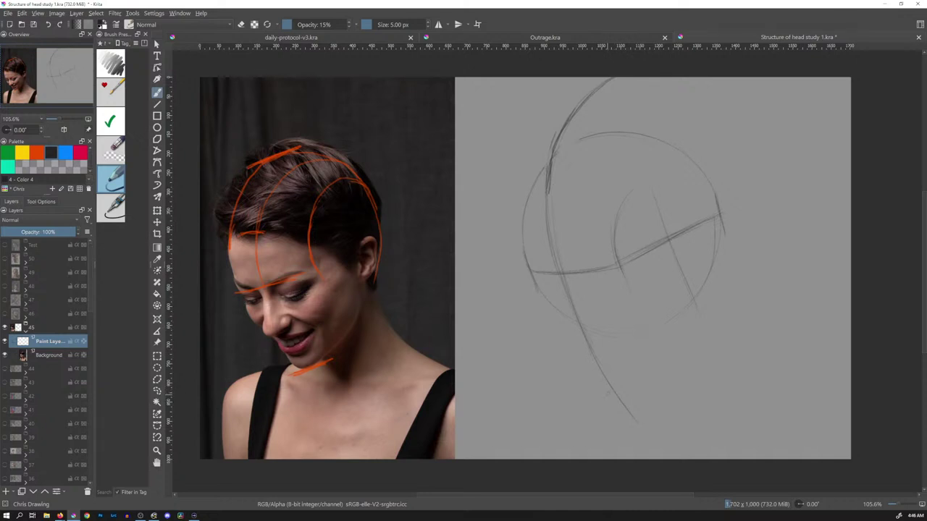
drag(603, 393, 632, 391)
click(37, 152)
drag(326, 289, 334, 352)
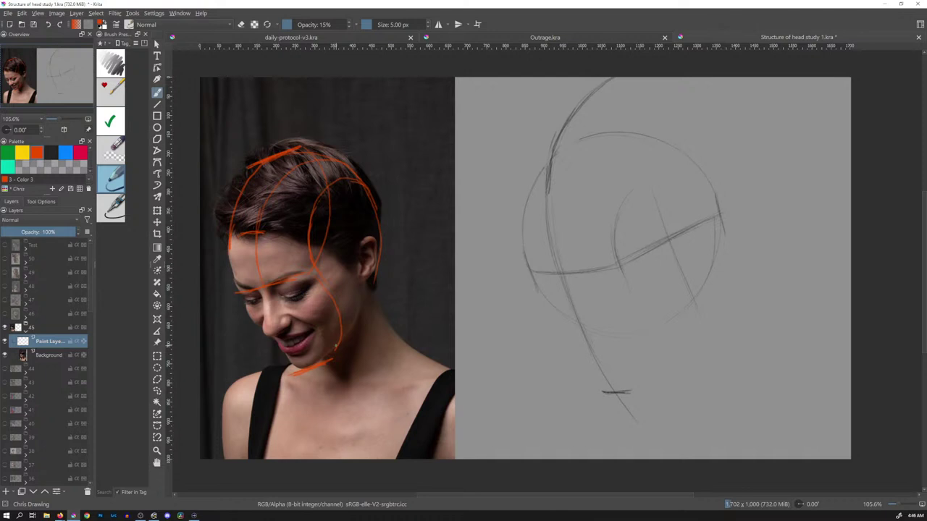
Step: Undo the orange cheek-to-jaw line, then zoom in and back out on the canvas
key(ctrl+z)
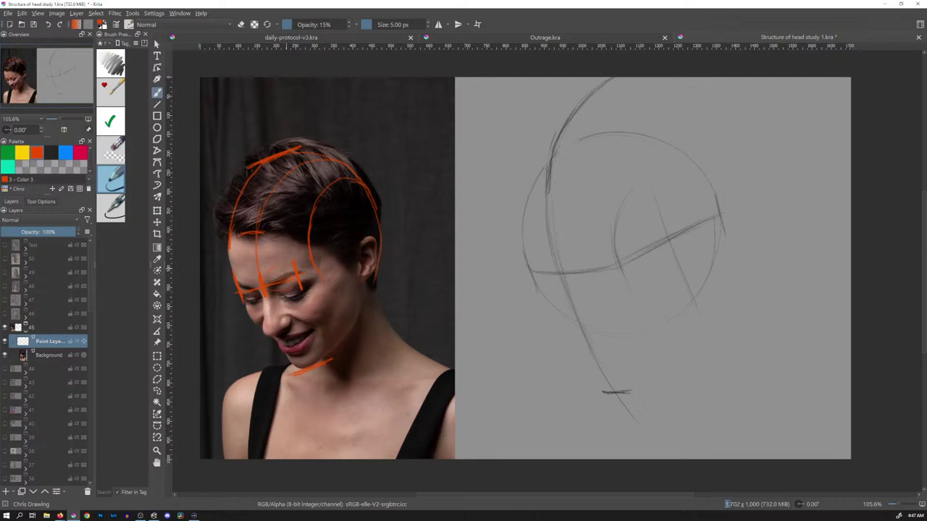
scroll(304, 297, up, 5)
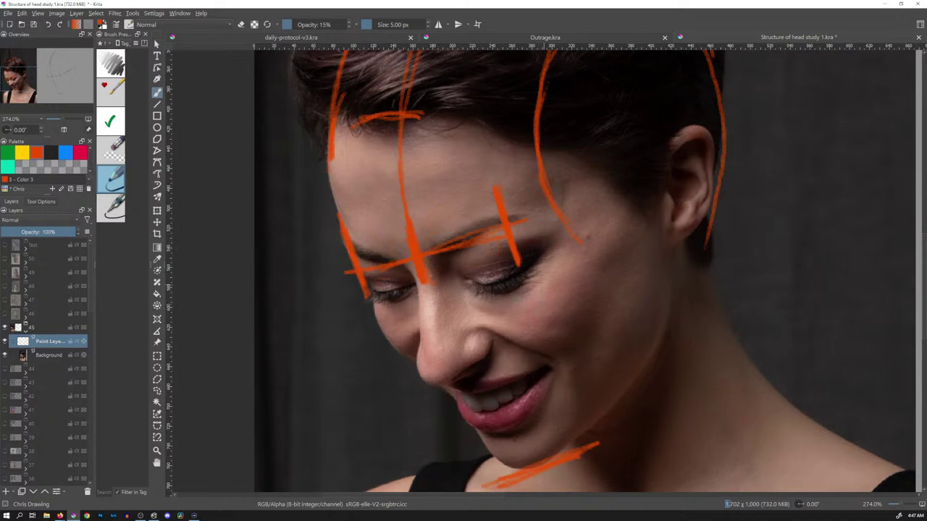
scroll(572, 215, down, 2)
Step: Zoom out to show photo and sketch, then draw a short orange tick at the mouth corner
scroll(584, 244, down, 1)
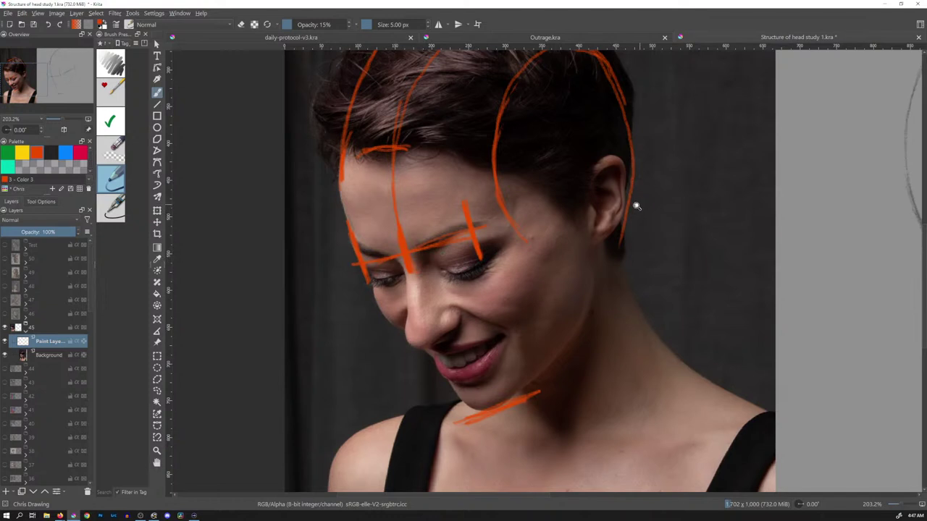
scroll(638, 206, down, 3)
drag(647, 210, 517, 209)
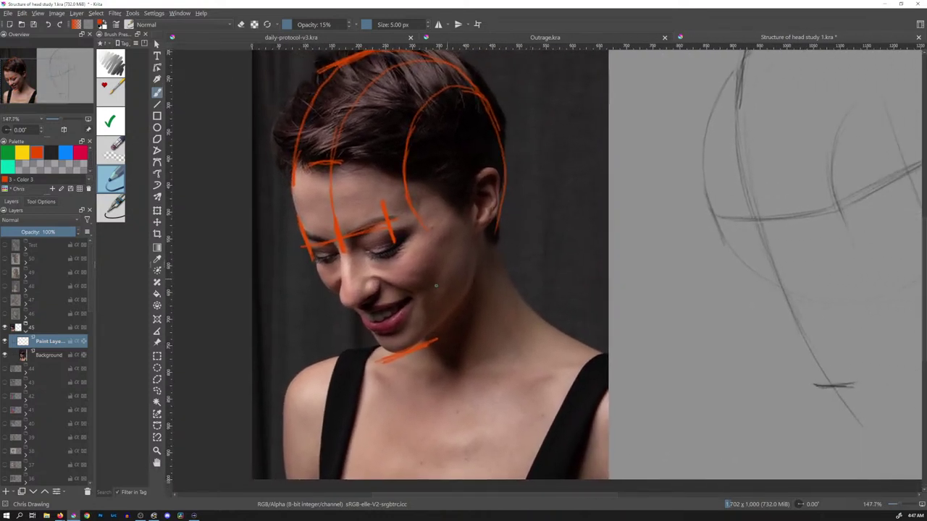
scroll(498, 201, down, 1)
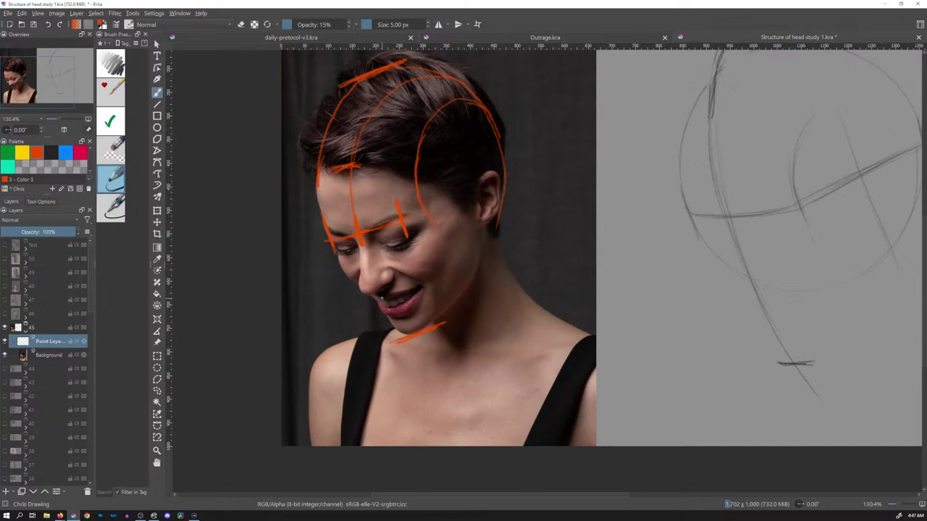
drag(383, 300, 393, 294)
Step: Undo the mouth stroke, redraw the lower arc in black, then lighten the jaw arc and inner circle
key(ctrl+z)
scroll(604, 211, down, 5)
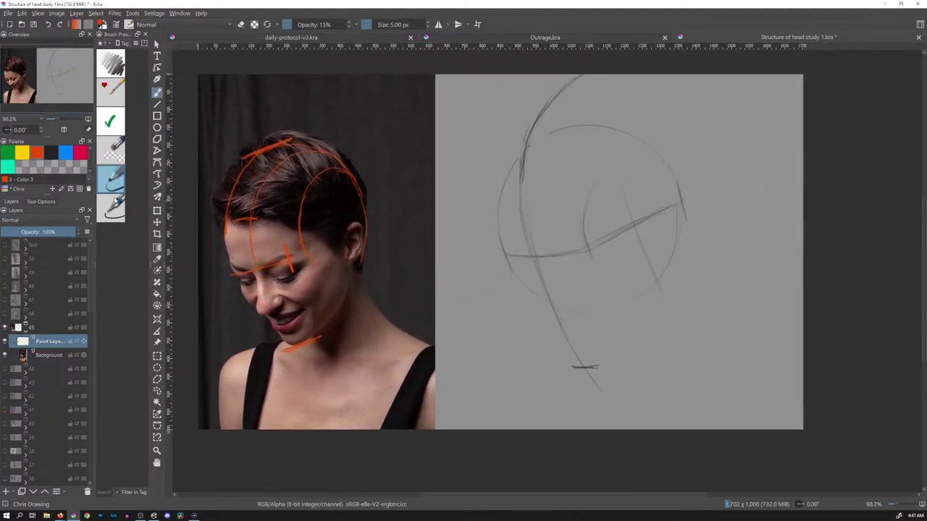
click(52, 155)
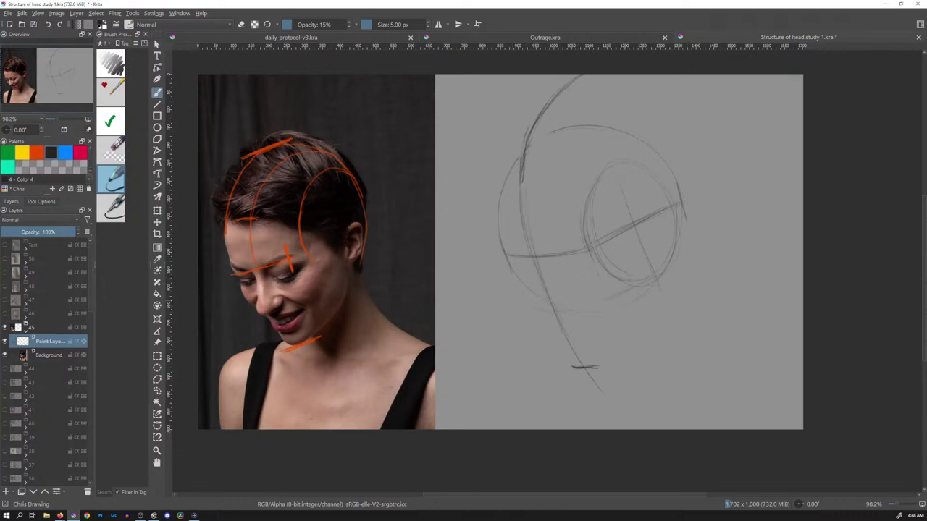
drag(559, 312, 596, 302)
drag(600, 304, 559, 311)
drag(643, 248, 605, 273)
Step: Freehand-select the woman's head in the photo, delete the orange strokes, deselect, and return to the brush
click(157, 391)
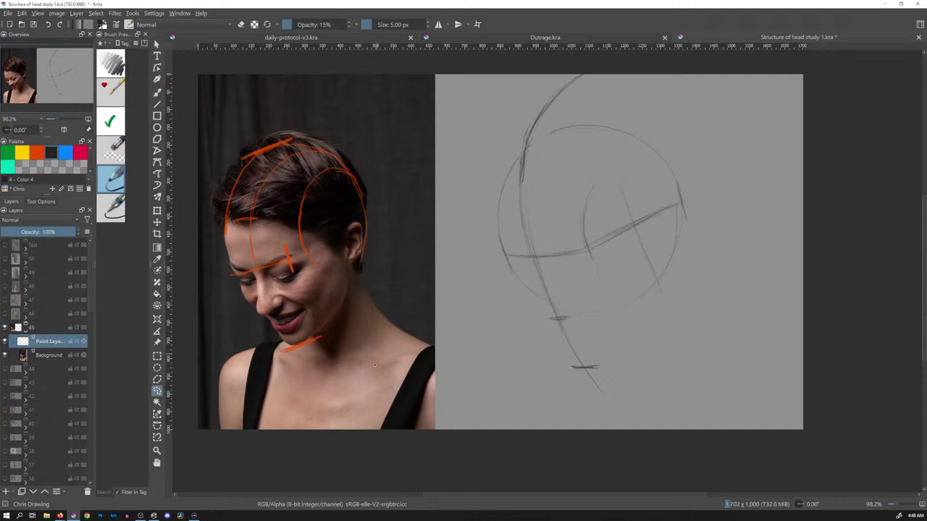
mouse_move(397, 257)
mouse_down()
mouse_move(343, 103)
mouse_move(206, 275)
mouse_move(388, 341)
mouse_up()
key(Delete)
key(ctrl+shift+a)
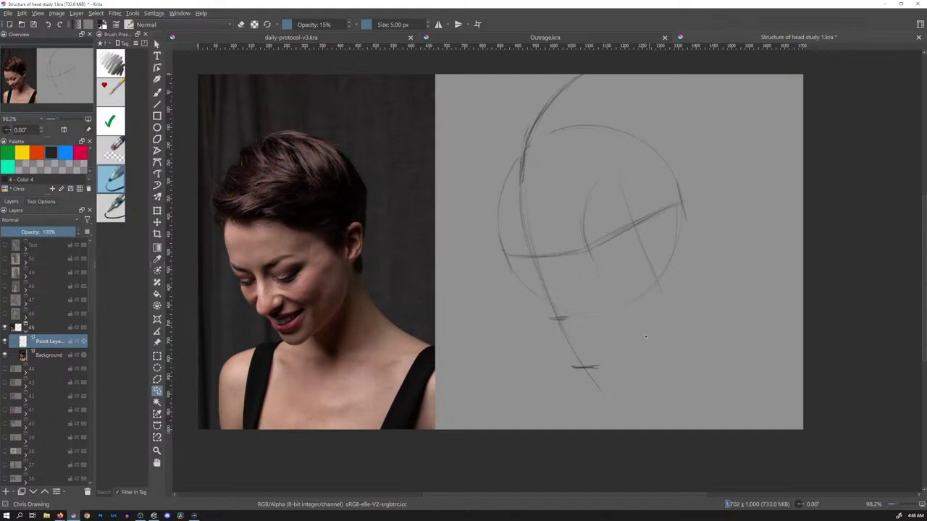
key(b)
key(e)
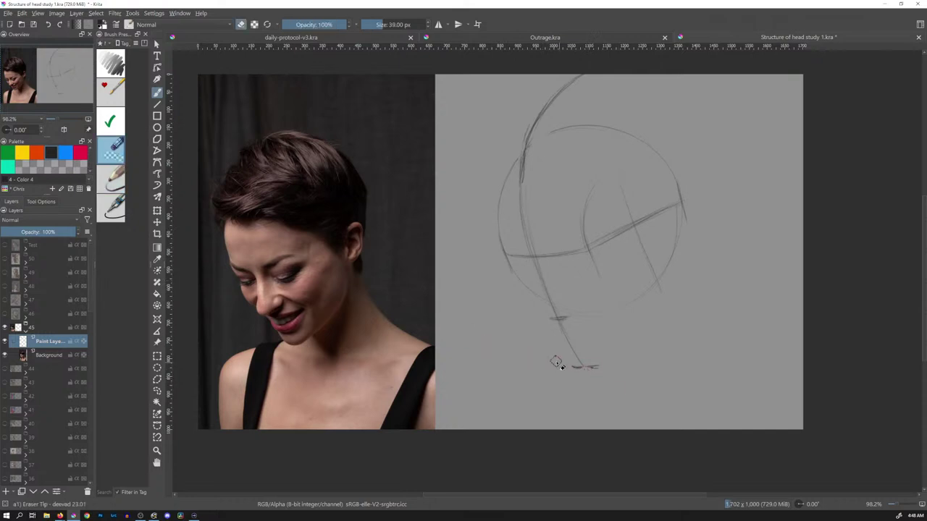
key(e)
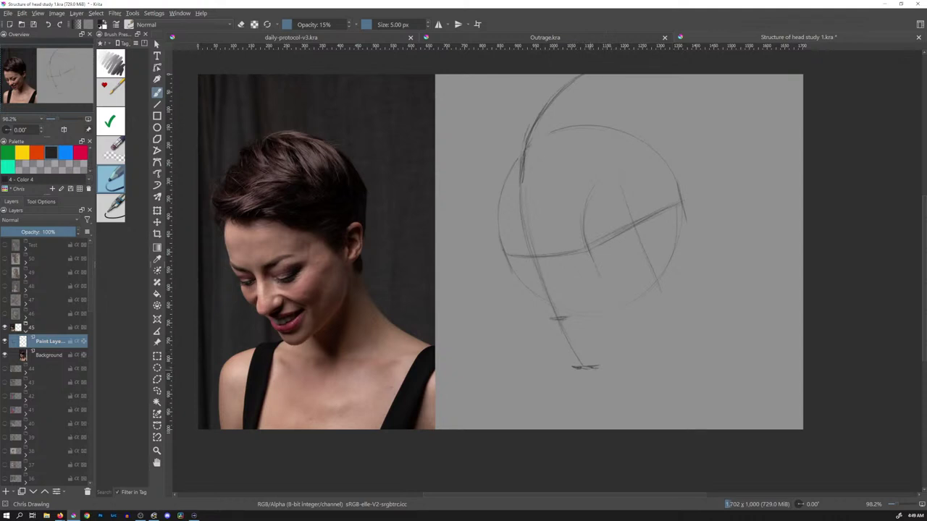
Step: Draw the jawline rising from the chin and build up the jaw's right side
drag(627, 340, 655, 309)
drag(648, 249, 651, 309)
drag(650, 272, 650, 316)
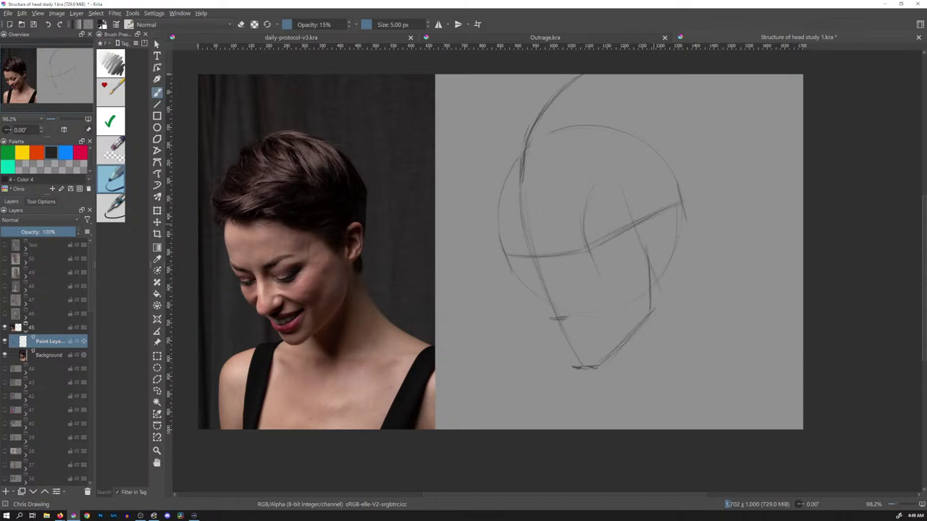
Step: Sketch the ear with short vertical and diagonal strokes on the head's right side
mouse_move(651, 216)
mouse_down()
mouse_move(651, 247)
mouse_move(669, 208)
mouse_up()
drag(663, 248, 654, 261)
mouse_move(672, 208)
mouse_down()
mouse_move(670, 235)
mouse_move(658, 260)
mouse_up()
Step: Hide Paint Layer 20's handwritten notes in Outrage.kra, then return to Structure of head study 1.kra
click(572, 37)
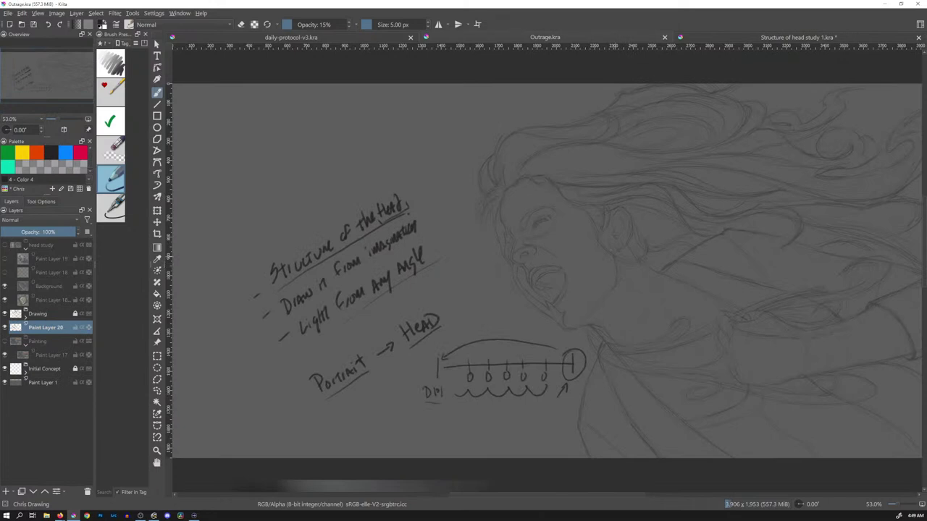
scroll(610, 258, up, 2)
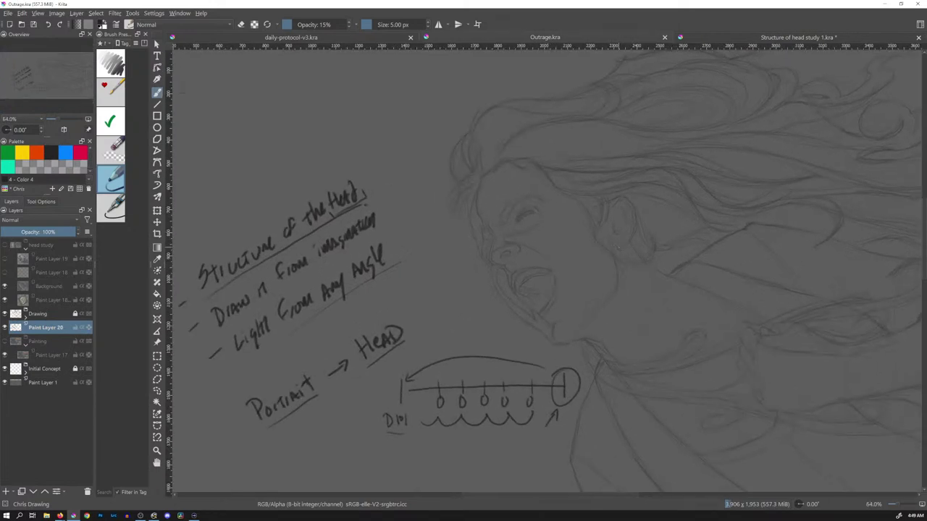
click(5, 328)
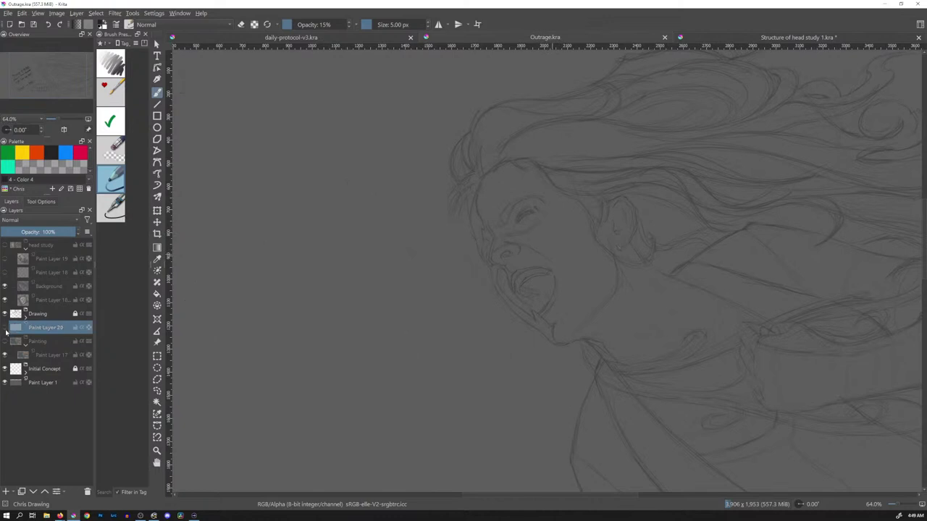
scroll(640, 254, up, 1)
scroll(641, 253, up, 2)
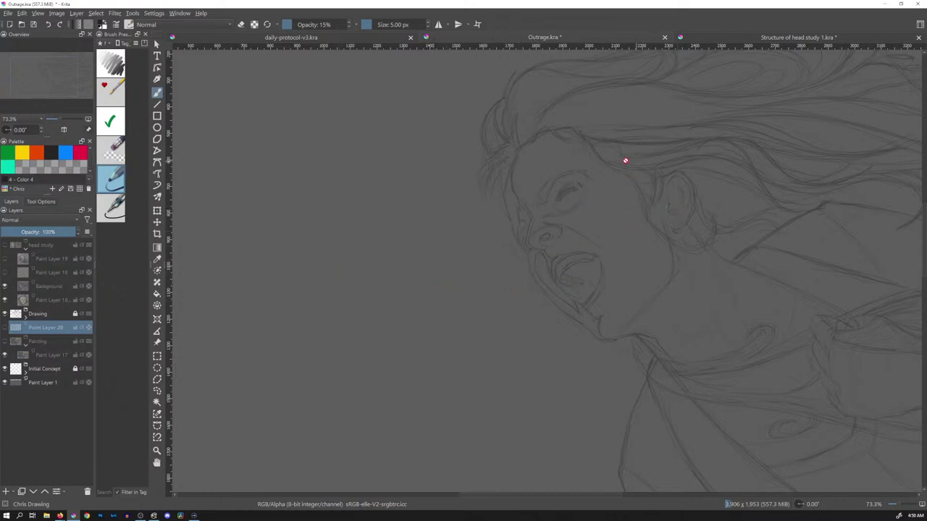
click(745, 36)
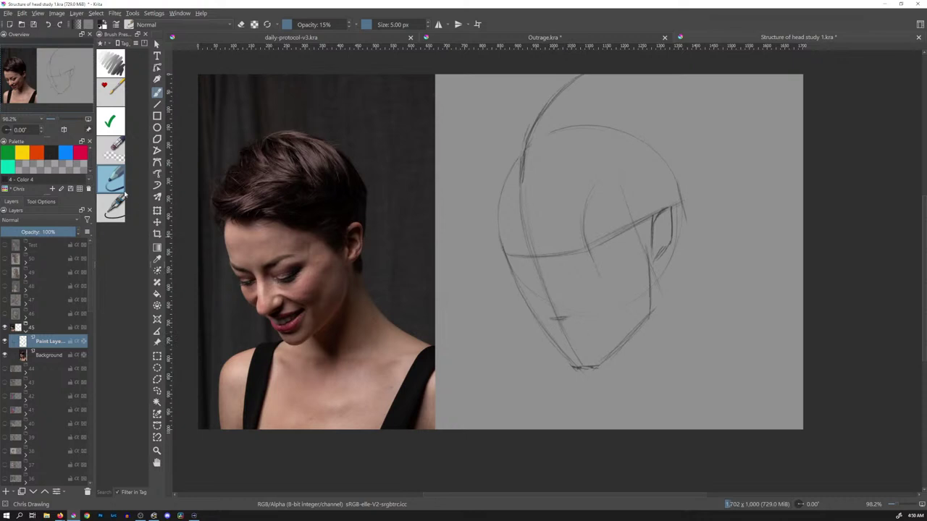
click(39, 156)
drag(233, 271, 279, 335)
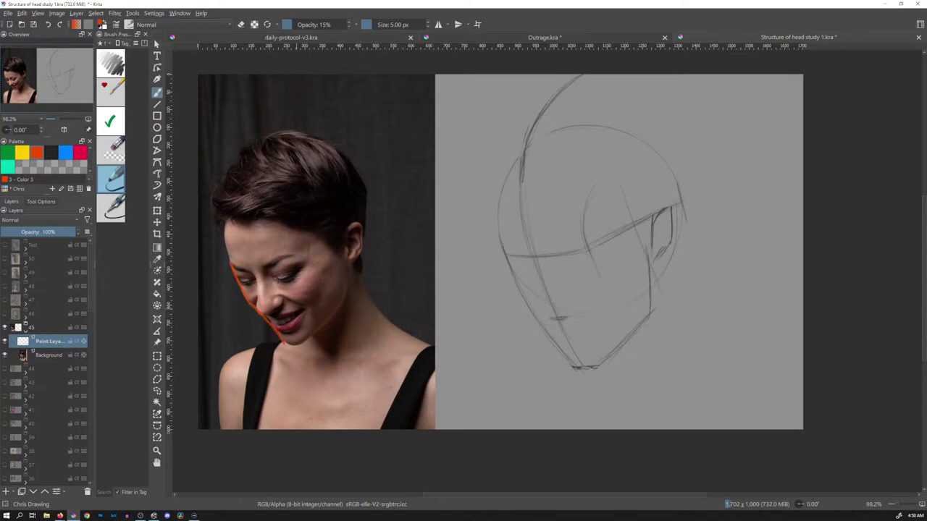
scroll(296, 314, up, 3)
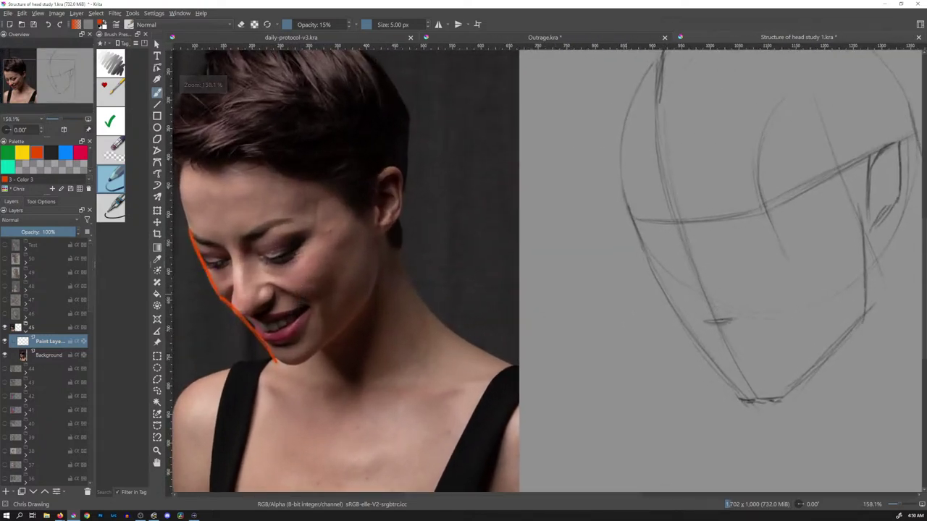
key(ctrl+z)
key(ctrl+z)
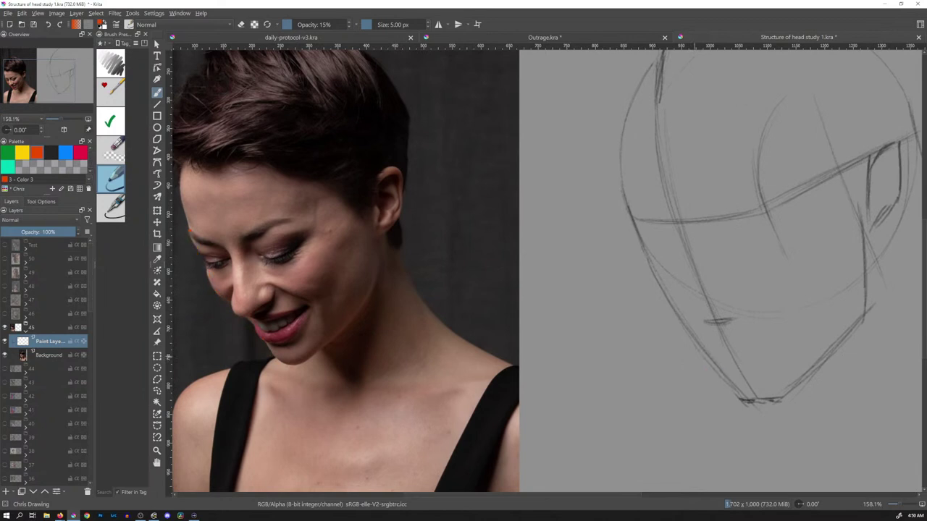
scroll(614, 238, down, 3)
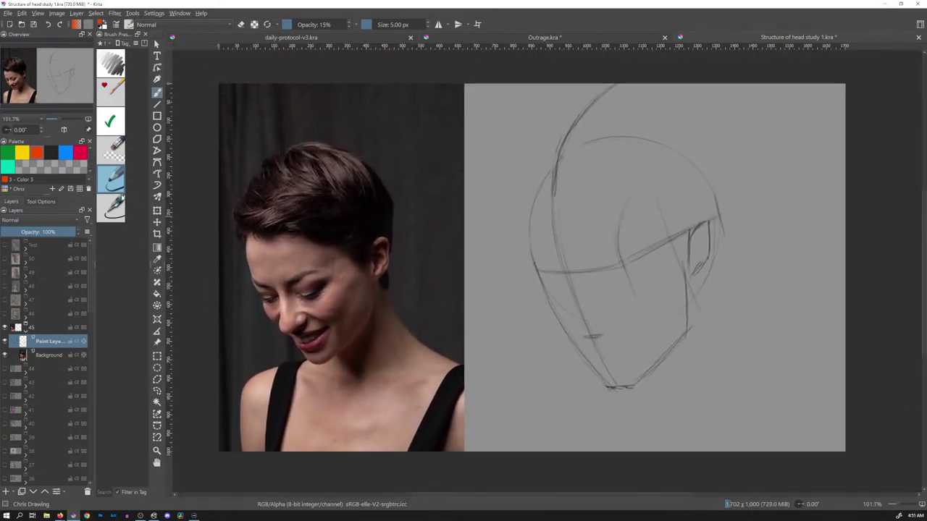
Step: In black, darken the left head outline and redraw the back-of-head curve up to the top
click(51, 152)
drag(528, 221, 538, 270)
drag(529, 188, 528, 210)
mouse_move(534, 171)
mouse_down()
mouse_move(574, 112)
mouse_move(607, 84)
mouse_up()
drag(533, 192, 597, 91)
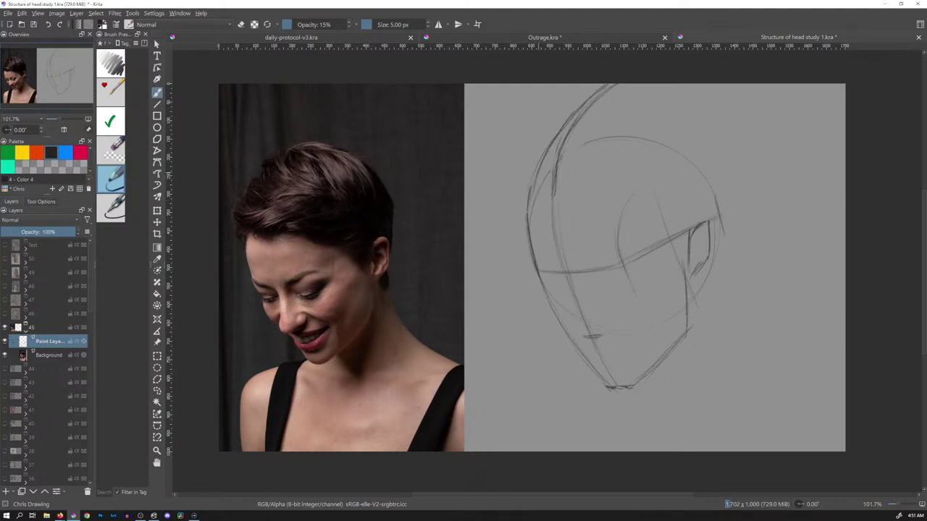
drag(533, 183, 623, 84)
Step: Redraw the short eye-line mark, reinforce the head contour, and bring the Sketchfab skull window forward
drag(614, 262, 640, 268)
key(ctrl+z)
drag(616, 86, 533, 184)
drag(619, 263, 639, 274)
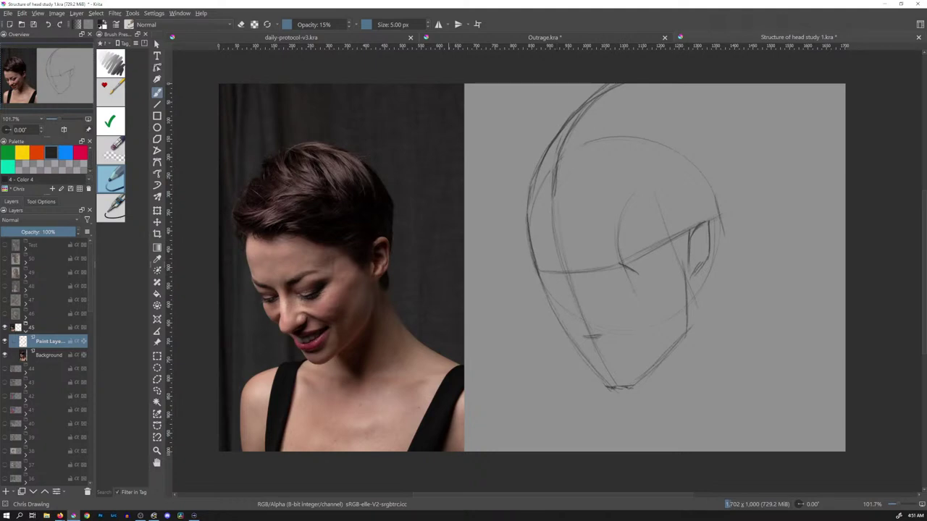
key(alt+Tab)
drag(495, 2, 489, 40)
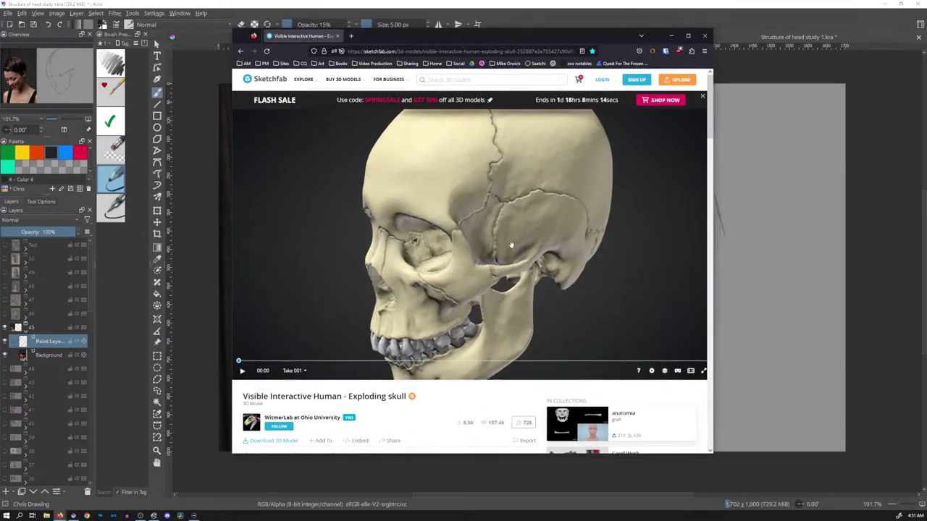
Step: Rotate the Sketchfab skull model to a frontal view
mouse_move(498, 244)
mouse_down()
mouse_move(536, 240)
mouse_move(513, 240)
mouse_up()
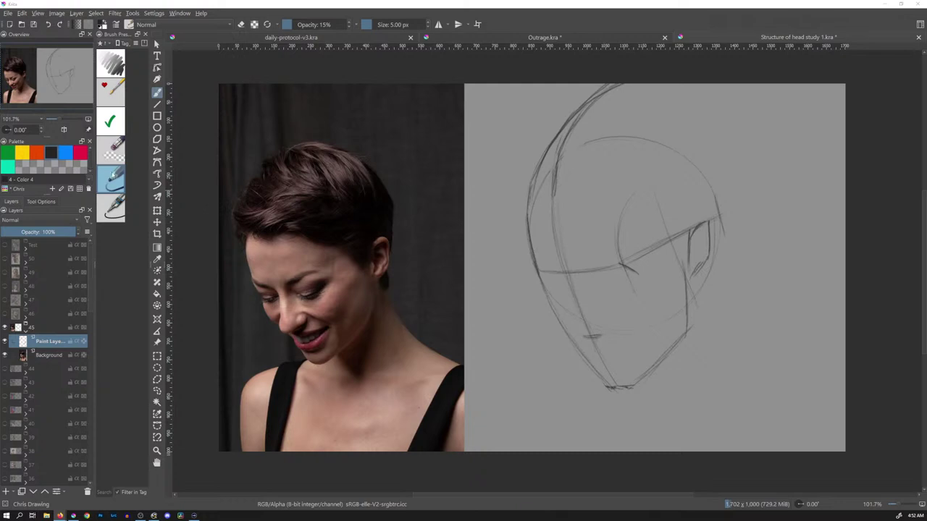
Step: Try an orange eyebrow-angle mark on the photo, then undo it
click(36, 152)
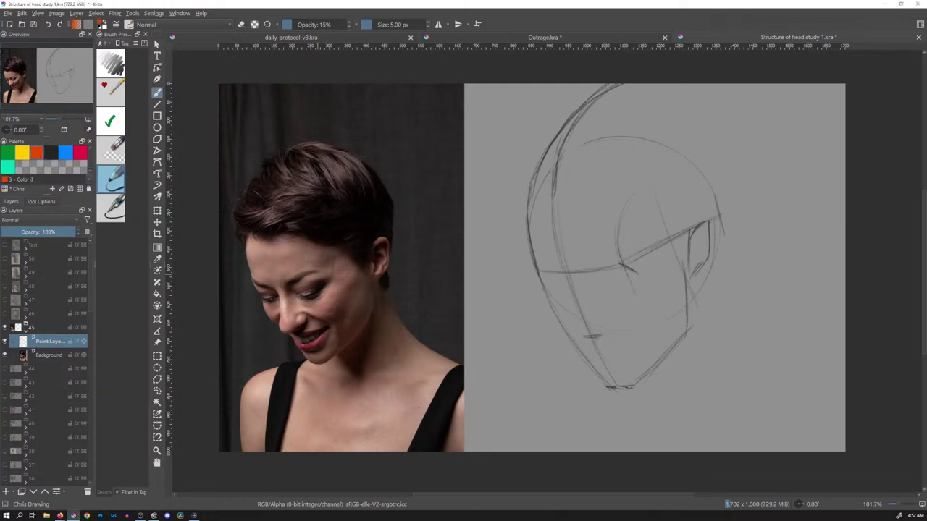
drag(313, 273, 334, 276)
key(ctrl+z)
Step: Switch to black and extend the brow cross line and brow plane on the head sketch
click(51, 153)
drag(609, 260, 634, 298)
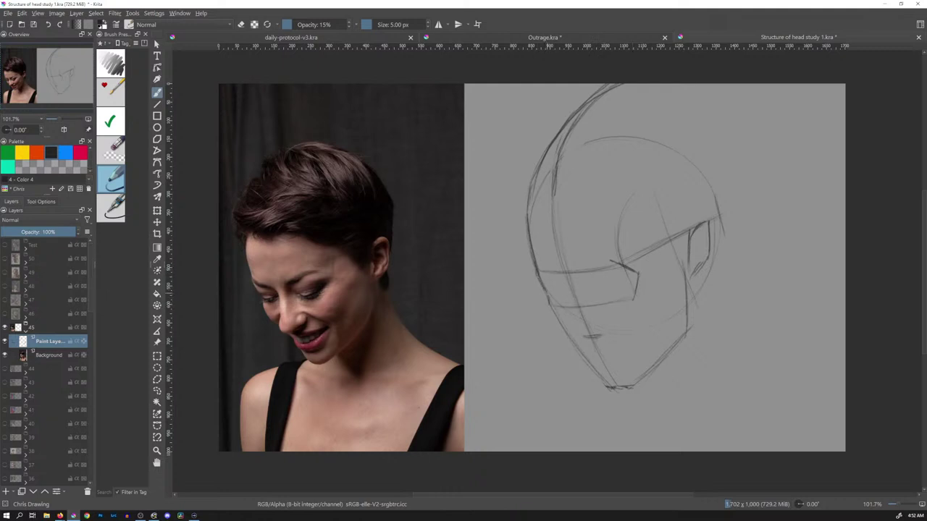
drag(542, 282, 547, 295)
Step: Draw the cylinder's left and right pencil sides, undoing the stray hook and the line linking it to the face
drag(748, 176, 774, 282)
drag(820, 174, 842, 260)
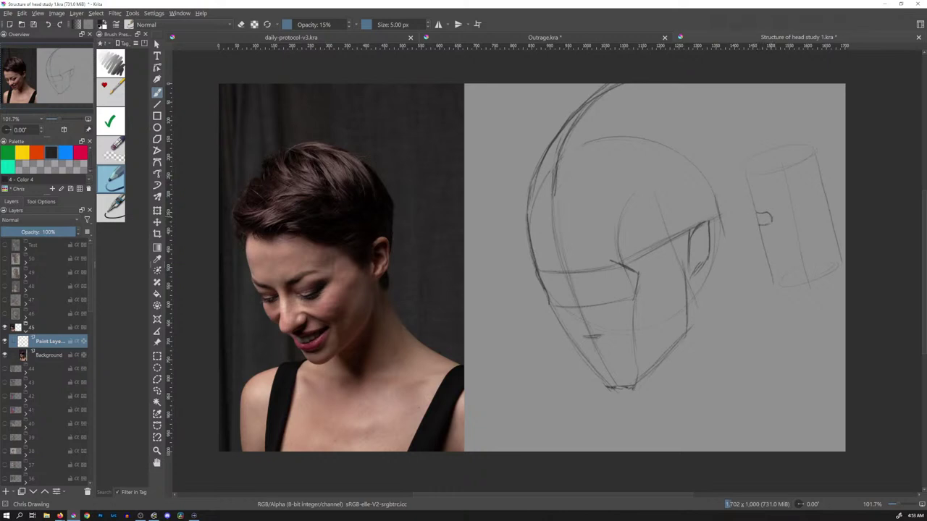
key(ctrl+z)
drag(760, 223, 764, 240)
mouse_move(754, 217)
mouse_down()
mouse_move(662, 275)
mouse_move(679, 271)
mouse_up()
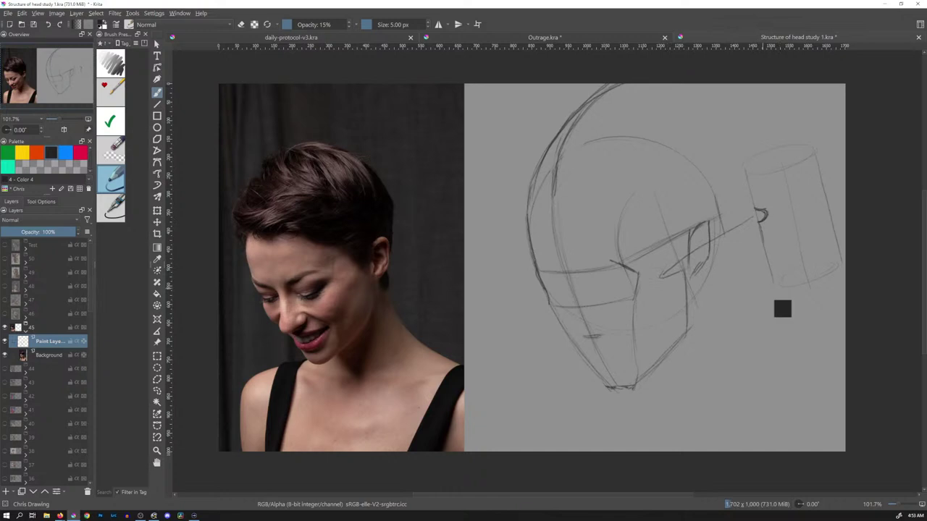
key(ctrl+z)
key(ctrl+z)
key(ctrl+z)
key(ctrl+z)
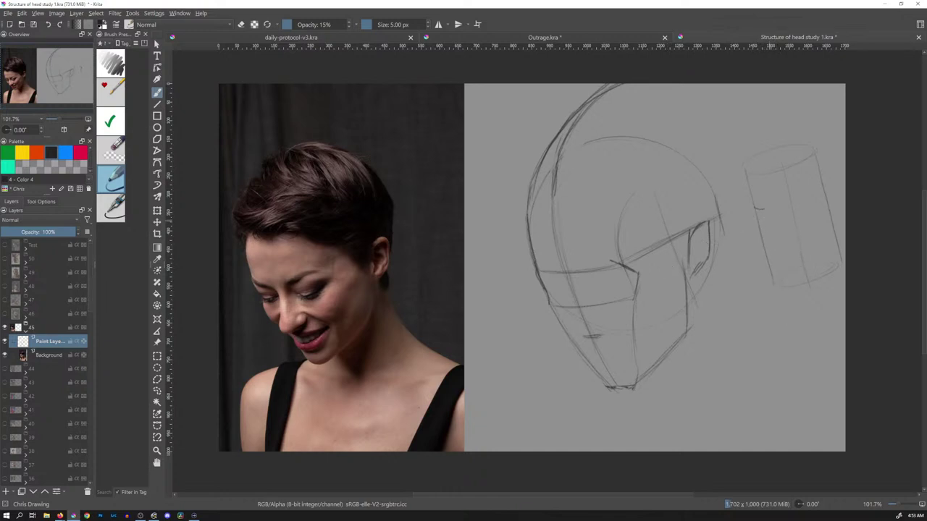
key(ctrl+z)
scroll(787, 233, up, 4)
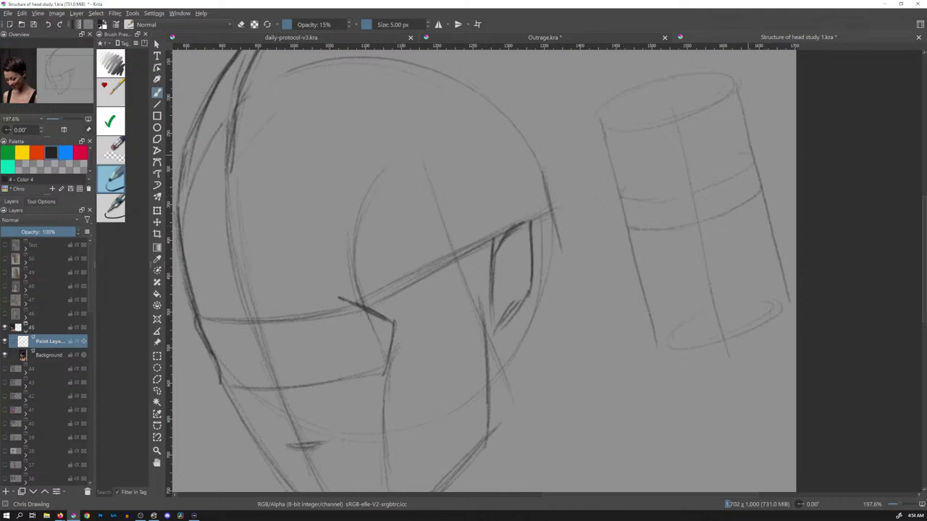
Step: Draw the cylinder's middle ellipse as two short pencil strokes on its left side
drag(627, 185, 642, 176)
drag(653, 214, 654, 225)
Step: Switch to a smaller eraser and select the Eraser Tip brush preset
key(e)
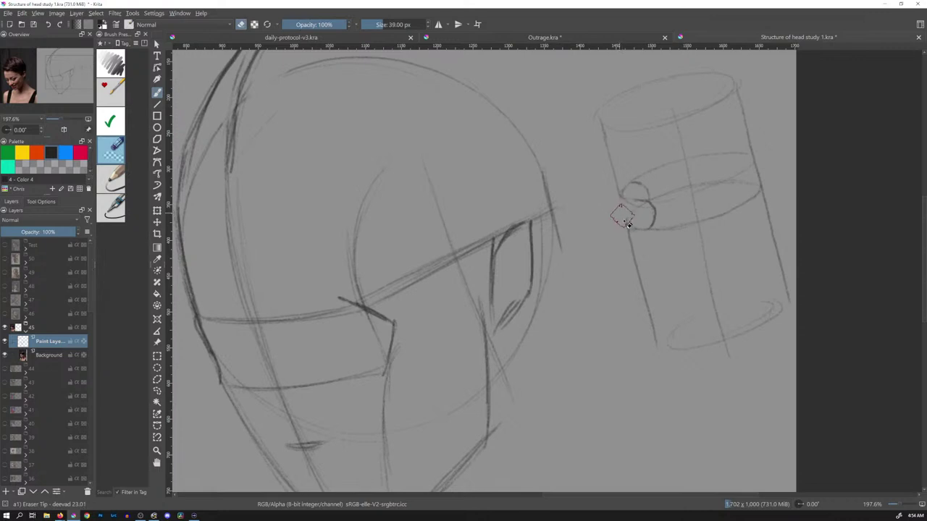
mouse_move(623, 227)
mouse_down()
mouse_move(616, 225)
mouse_move(630, 204)
mouse_move(635, 216)
mouse_up()
scroll(678, 225, down, 5)
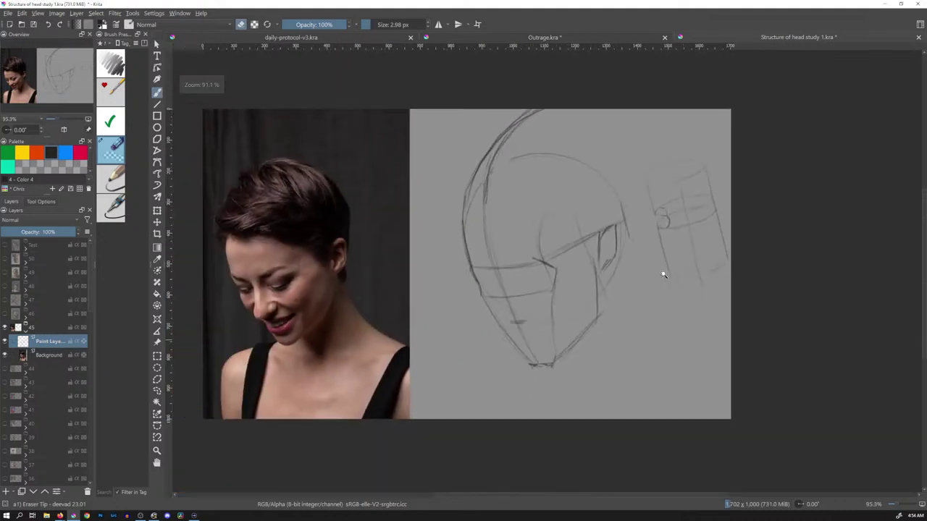
scroll(664, 261, up, 5)
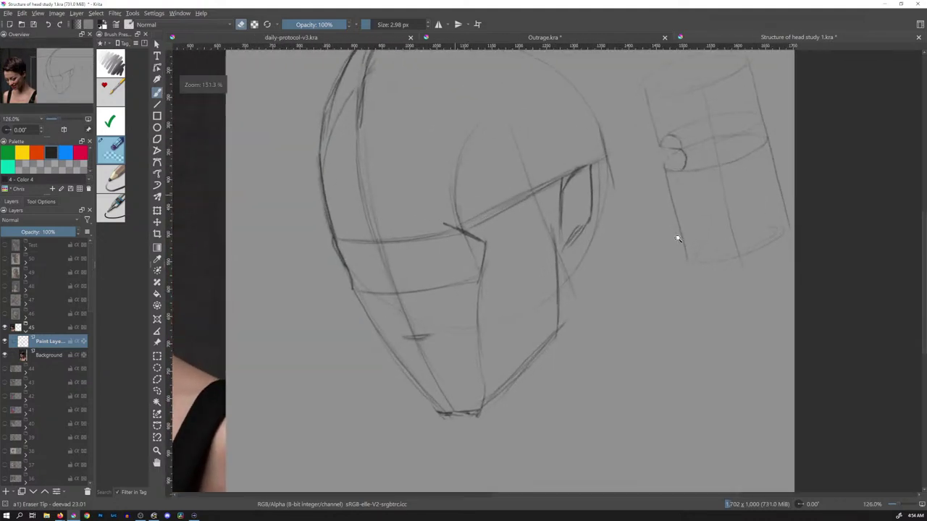
drag(670, 254, 654, 286)
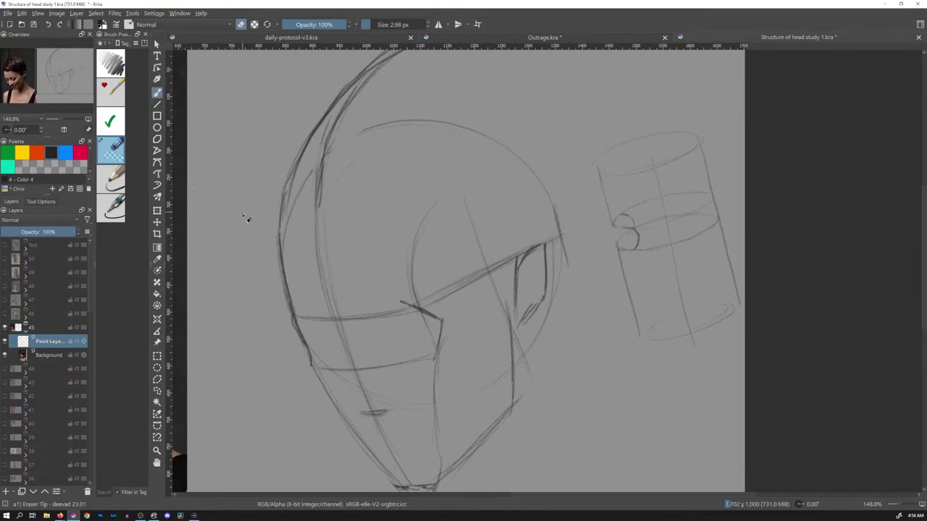
click(111, 177)
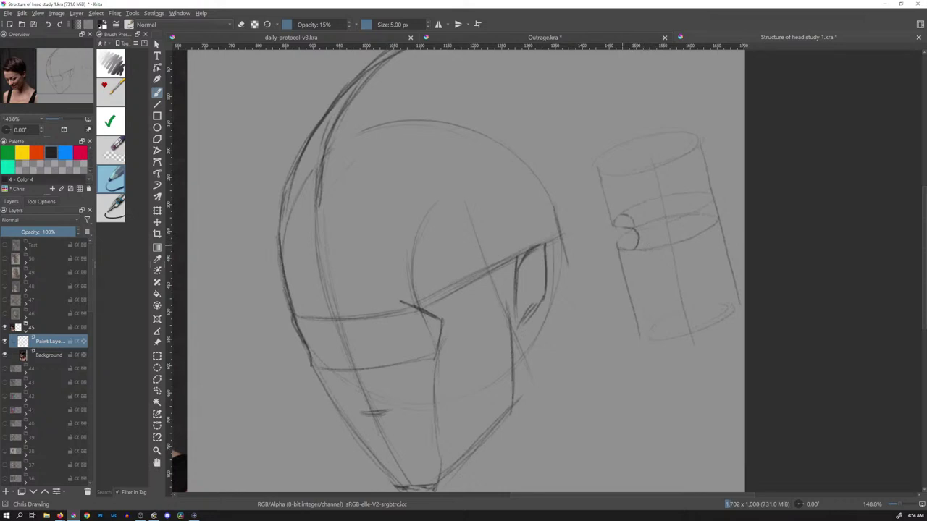
click(116, 154)
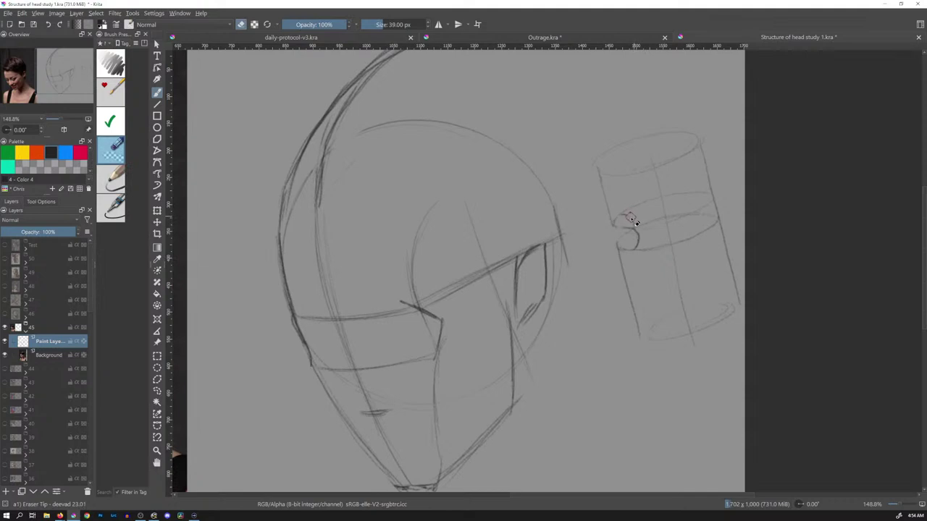
Step: Lasso the cylinder diagram with Freehand Selection, delete it, and deselect
mouse_move(627, 218)
mouse_down()
mouse_move(654, 201)
mouse_move(631, 238)
mouse_move(646, 230)
mouse_up()
key(ctrl+z)
key(ctrl+shift+f)
mouse_move(580, 141)
mouse_down()
mouse_move(626, 362)
mouse_move(775, 293)
mouse_move(630, 89)
mouse_move(584, 125)
mouse_up()
key(Delete)
key(ctrl+shift+a)
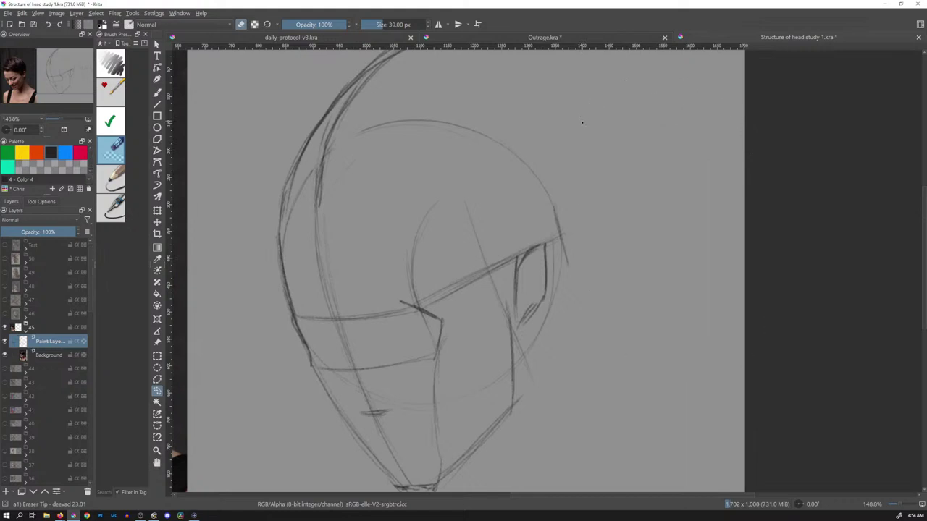
scroll(614, 310, down, 4)
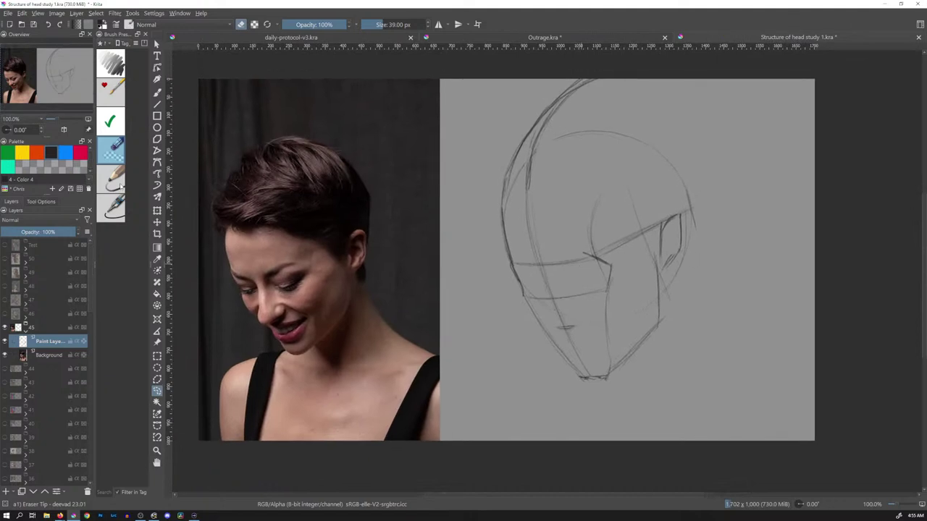
Step: With the Chris Drawing pencil, draw the front and back neck lines below the jaw
click(110, 178)
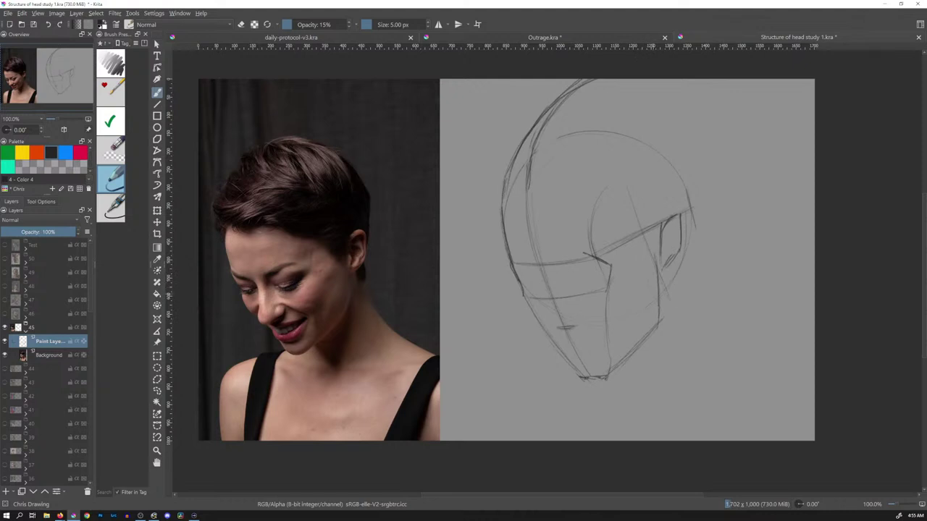
drag(679, 356, 692, 388)
drag(678, 261, 723, 376)
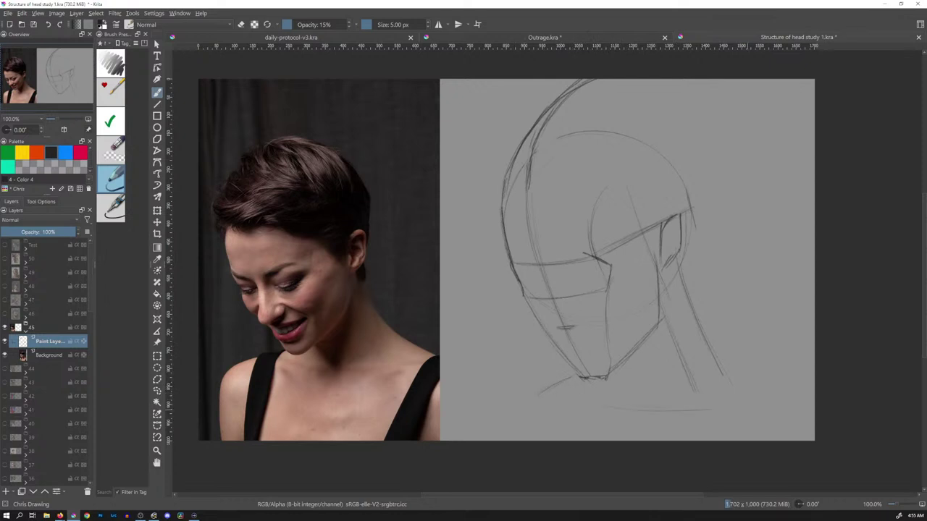
Step: Add faint shoulder and neck-base strokes, erasing the short stroke under the jaw
mouse_move(717, 409)
mouse_down()
mouse_move(584, 407)
mouse_move(757, 414)
mouse_up()
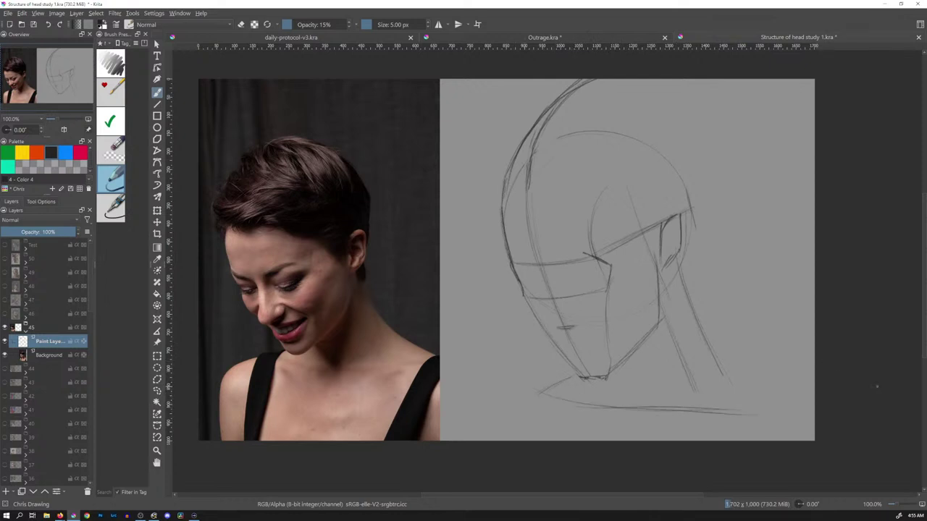
click(117, 152)
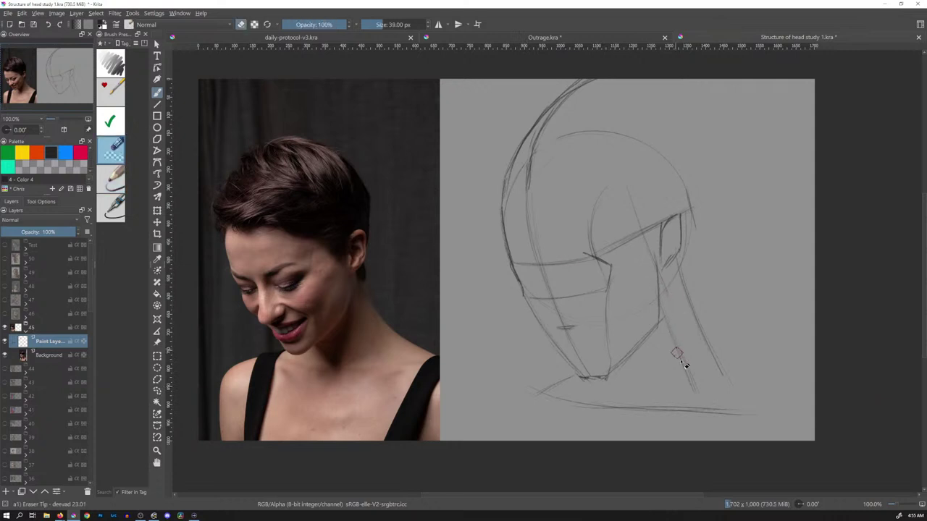
drag(681, 357, 694, 375)
click(119, 186)
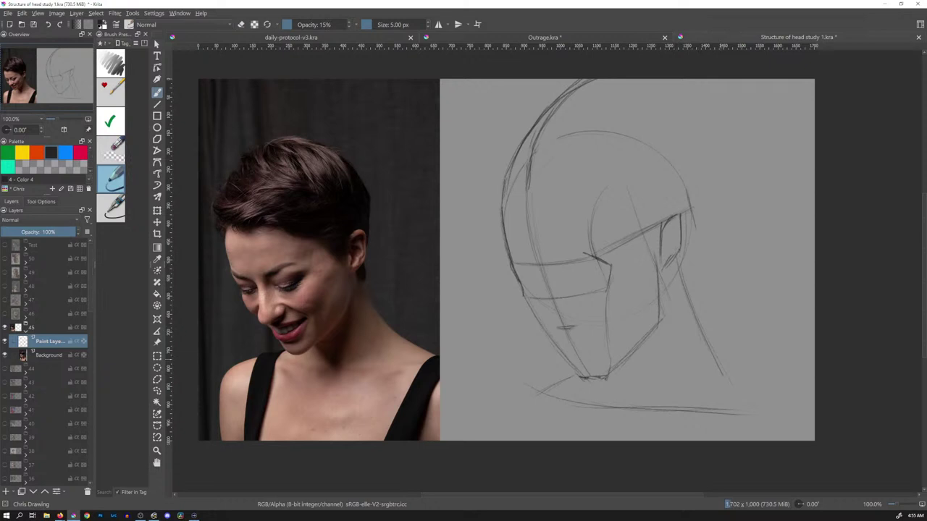
drag(720, 357, 753, 386)
Step: Redraw the head's right edge and skull-top curves, erasing stray overshooting lines above
mouse_move(693, 183)
mouse_down()
mouse_move(687, 253)
mouse_move(688, 236)
mouse_up()
mouse_move(697, 178)
mouse_down()
mouse_move(662, 125)
mouse_move(611, 98)
mouse_up()
drag(557, 108, 632, 106)
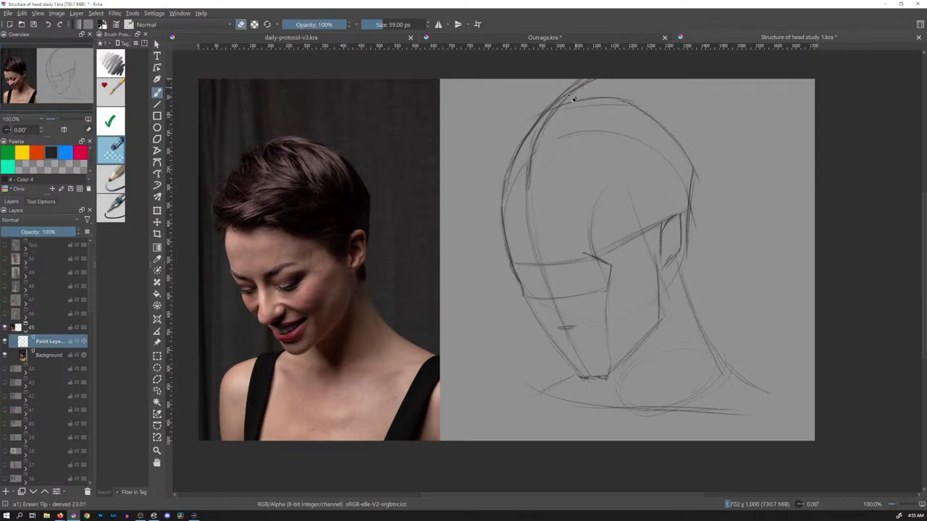
mouse_move(575, 100)
mouse_down()
mouse_move(600, 87)
mouse_move(548, 104)
mouse_move(625, 99)
mouse_up()
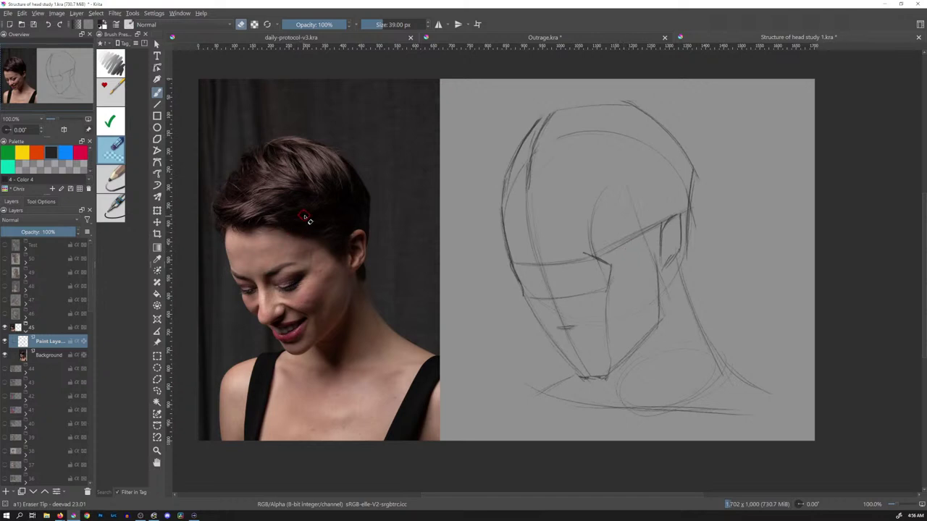
key(/)
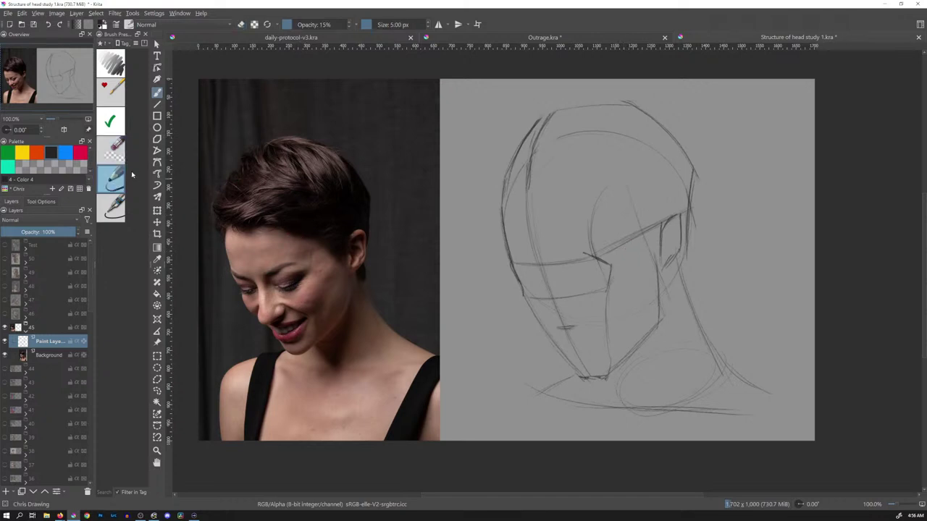
Step: On a new layer in orange, draw the centre line, eye line and hairline on the reference face
click(36, 152)
scroll(571, 265, up, 2)
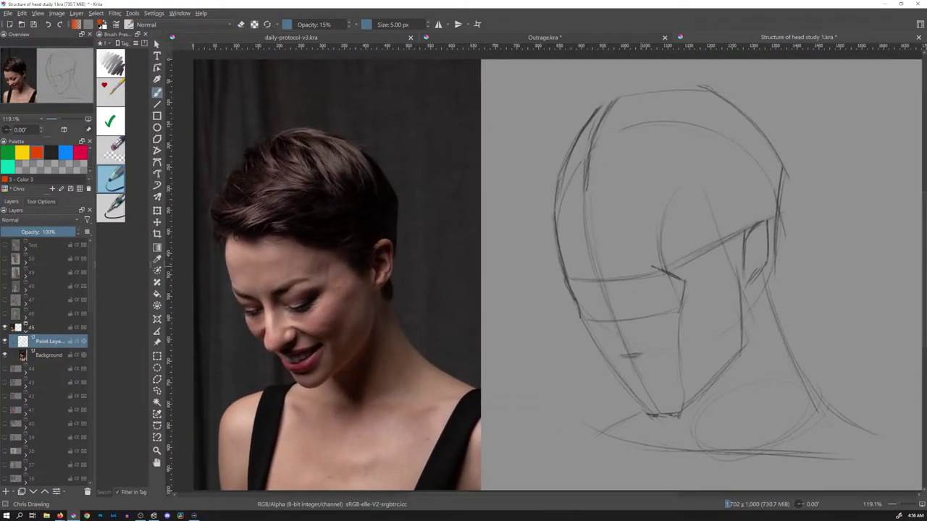
key(Insert)
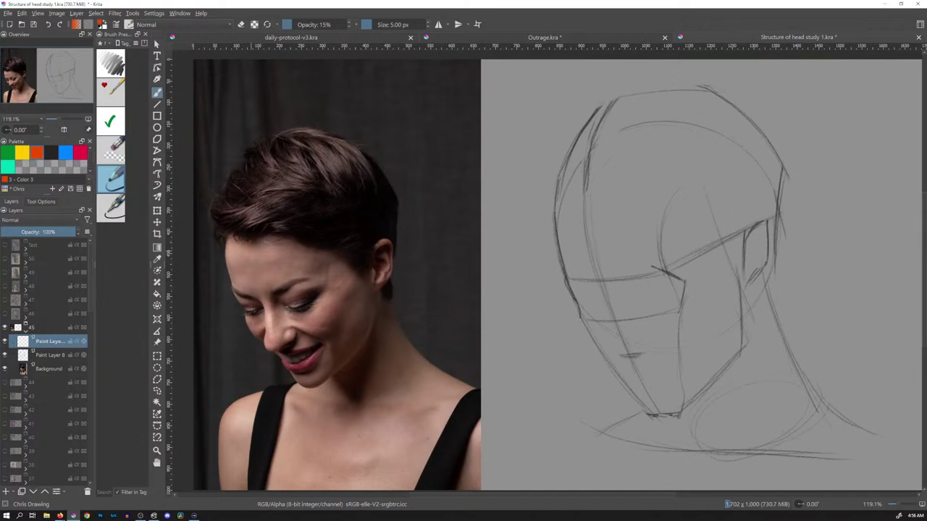
drag(250, 245, 312, 387)
mouse_move(244, 300)
mouse_down()
mouse_move(313, 287)
mouse_move(375, 247)
mouse_up()
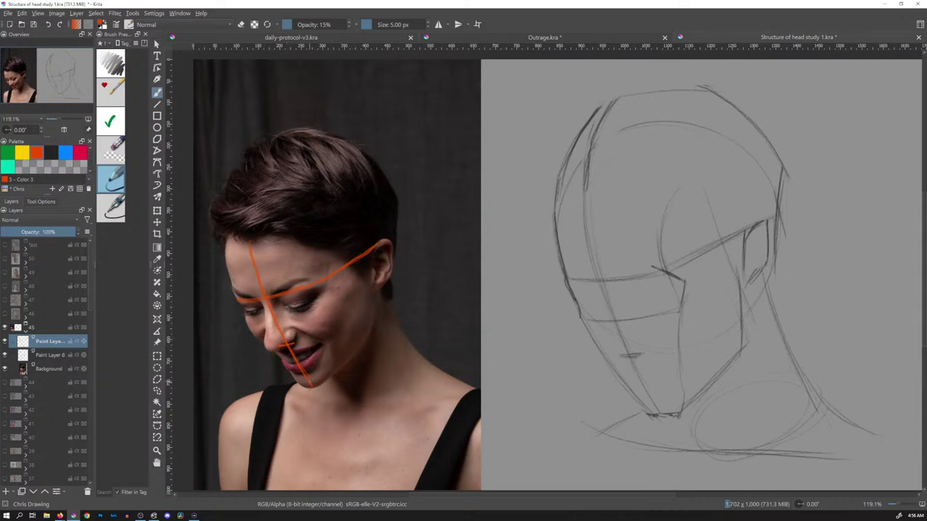
drag(244, 238, 264, 236)
Step: Trace the photo's jawline from chin to below the ear, plus a guide behind the ear
drag(312, 384, 362, 345)
drag(374, 293, 368, 352)
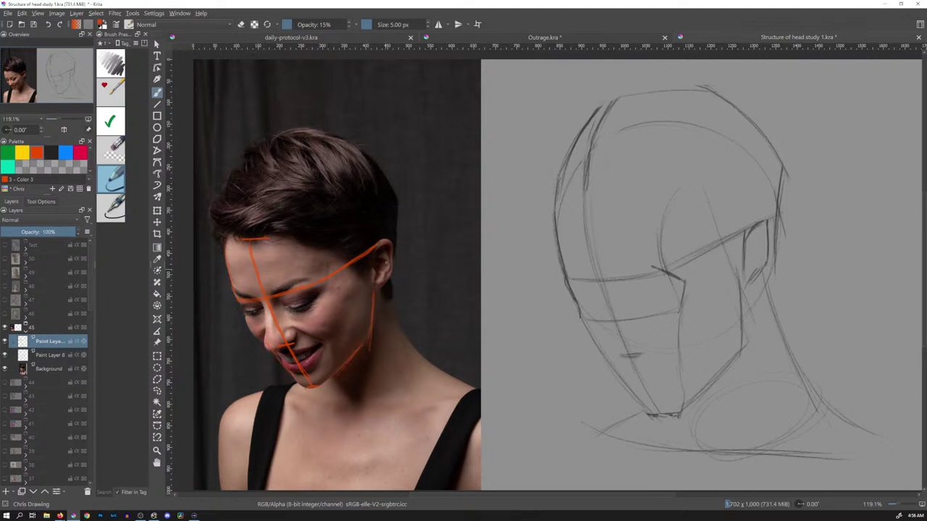
mouse_move(372, 293)
mouse_down()
mouse_move(374, 239)
mouse_move(392, 245)
mouse_move(394, 268)
mouse_up()
drag(396, 210, 396, 298)
Step: Trace the curve over the top of the head, the neck, left shoulder and right jawline
drag(231, 221, 304, 139)
drag(250, 190, 298, 145)
key(ctrl+z)
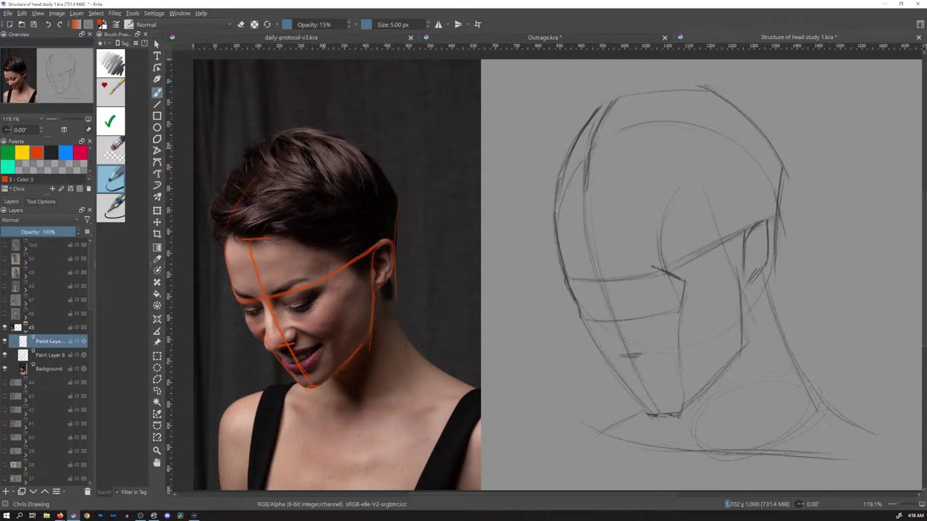
key(ctrl+z)
mouse_move(236, 203)
mouse_down()
mouse_move(255, 168)
mouse_move(309, 136)
mouse_move(291, 148)
mouse_move(330, 148)
mouse_move(279, 159)
mouse_move(338, 164)
mouse_move(391, 208)
mouse_move(394, 248)
mouse_up()
drag(392, 302, 429, 360)
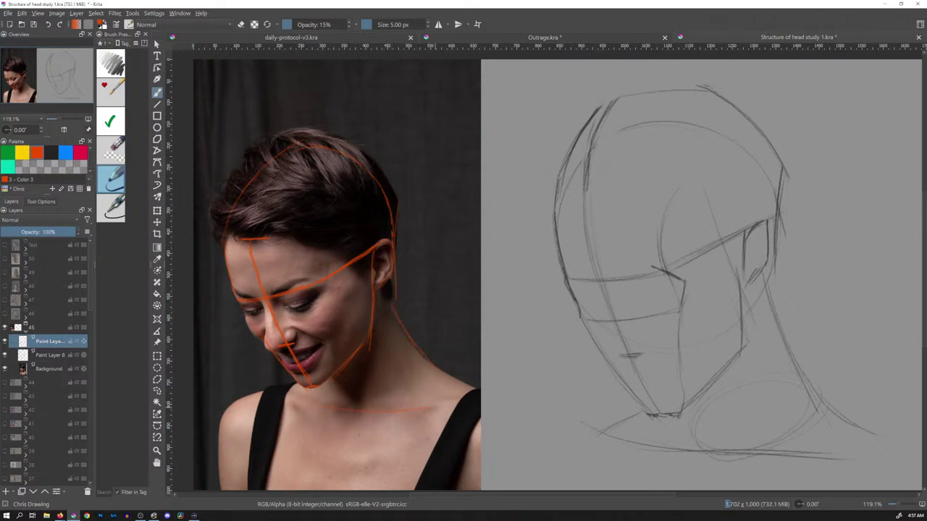
drag(292, 383, 238, 403)
mouse_move(320, 383)
mouse_down()
mouse_move(333, 350)
mouse_move(323, 285)
mouse_move(331, 320)
mouse_up()
key(ctrl+t)
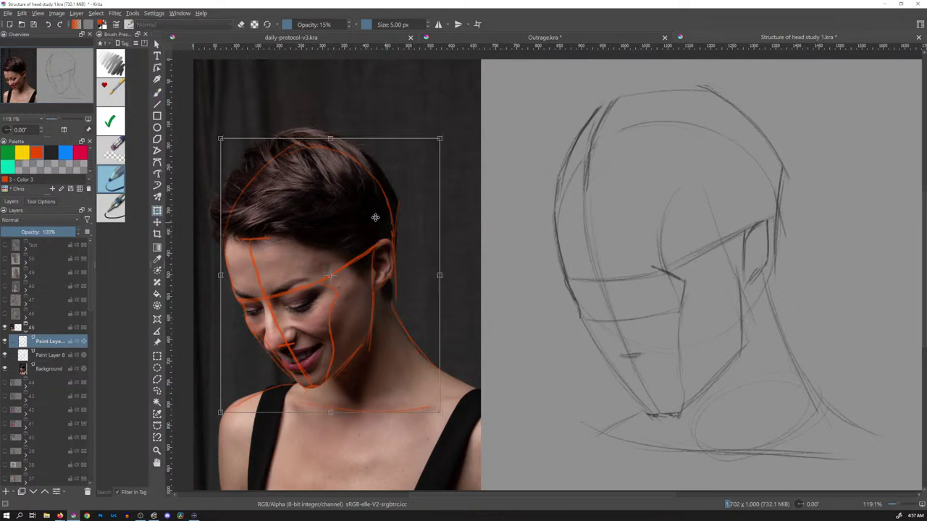
Step: Drag the orange guides onto the grey sketch and scale them up to fit the head
drag(376, 217, 673, 174)
scroll(736, 193, down, 2)
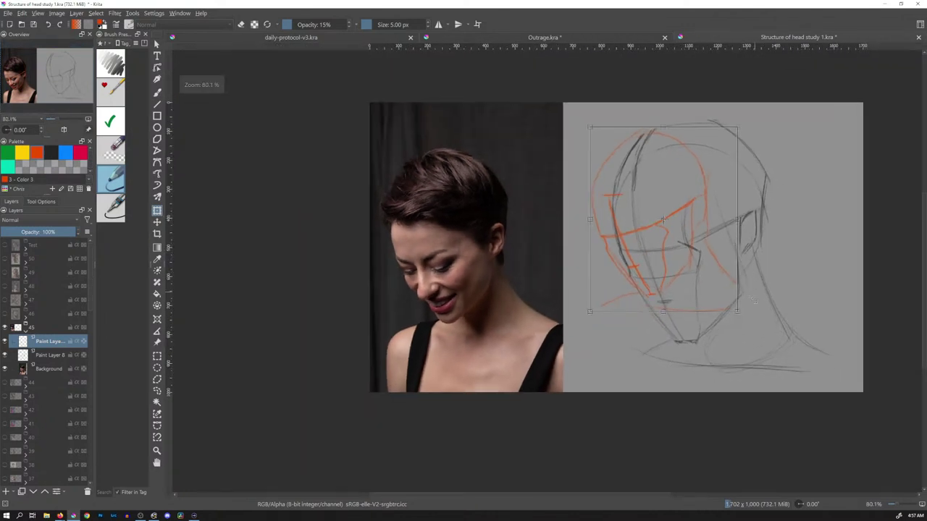
drag(738, 311, 805, 381)
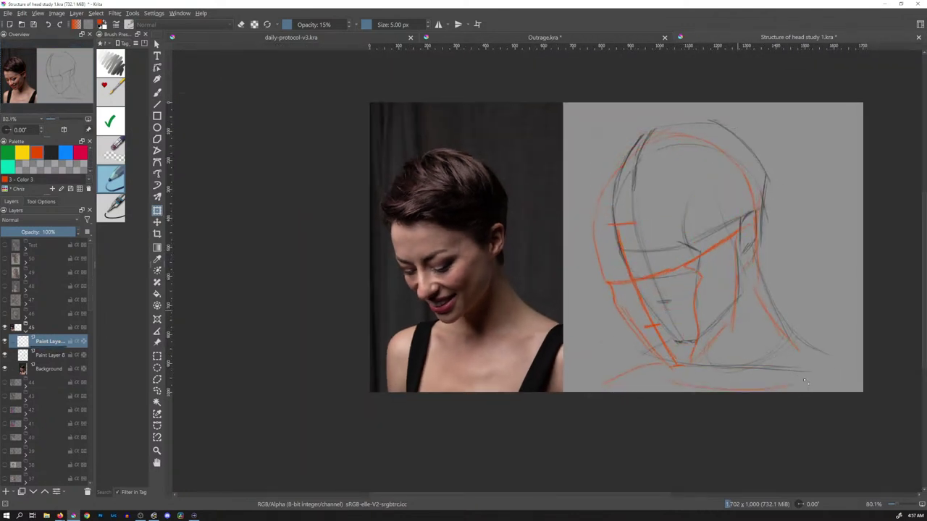
drag(750, 301, 761, 273)
drag(809, 105, 792, 120)
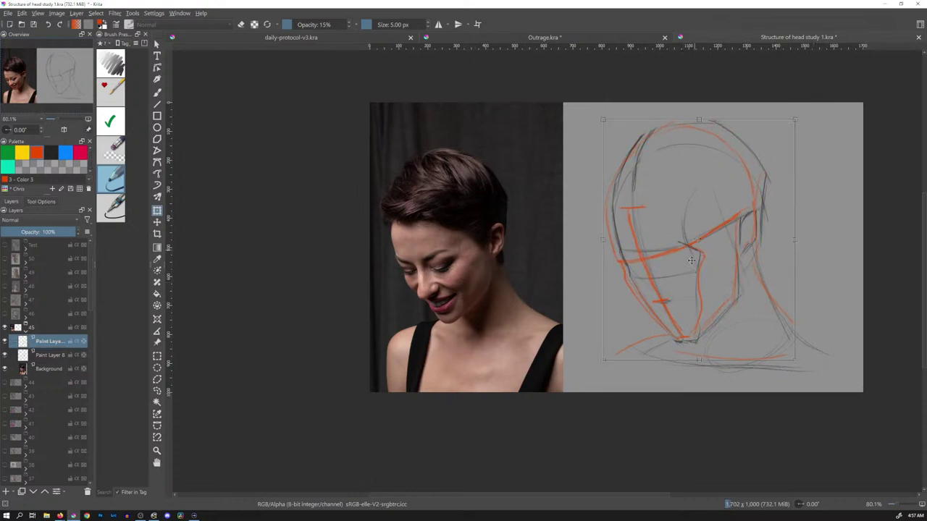
drag(692, 260, 697, 250)
drag(800, 108, 782, 127)
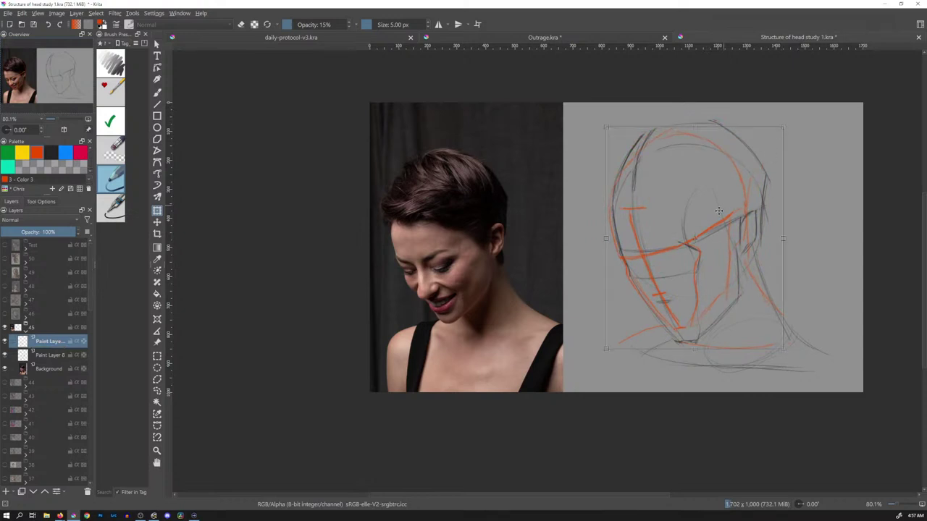
drag(736, 245, 738, 247)
Step: Undo the stray orange eyelid marks and nudge the orange guide layer slightly right with the Move tool
key(b)
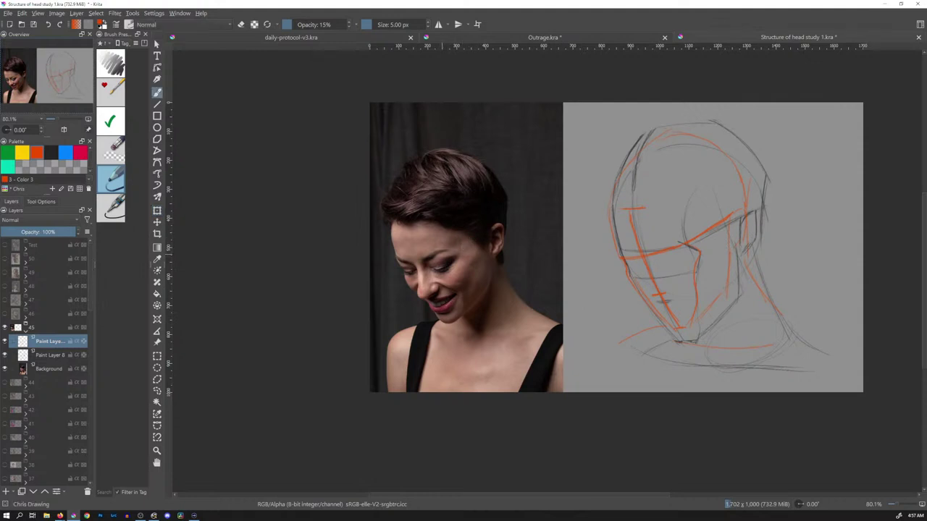
click(441, 255)
scroll(488, 255, up, 3)
mouse_move(606, 248)
mouse_down()
mouse_move(490, 269)
mouse_move(531, 276)
mouse_up()
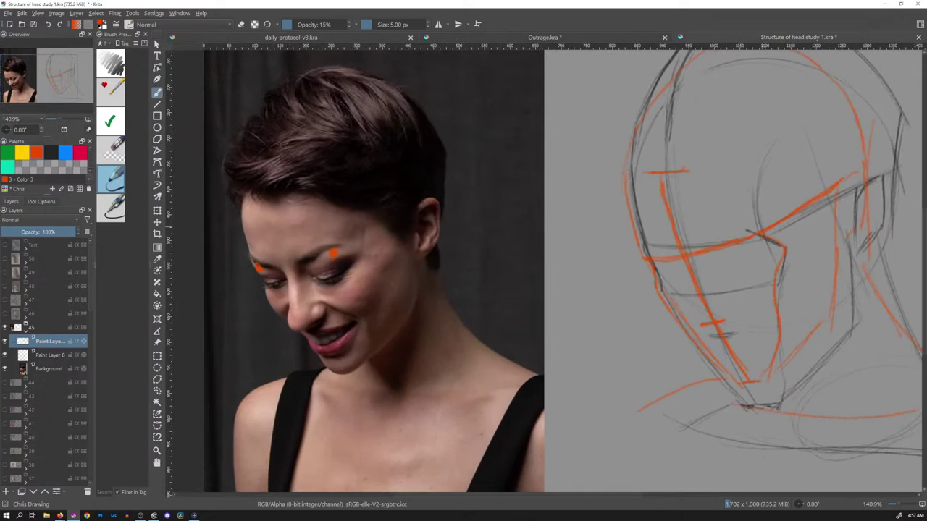
key(ctrl+z)
key(ctrl+z)
scroll(811, 265, down, 2)
mouse_move(812, 265)
mouse_down()
mouse_move(776, 275)
mouse_move(648, 263)
mouse_up()
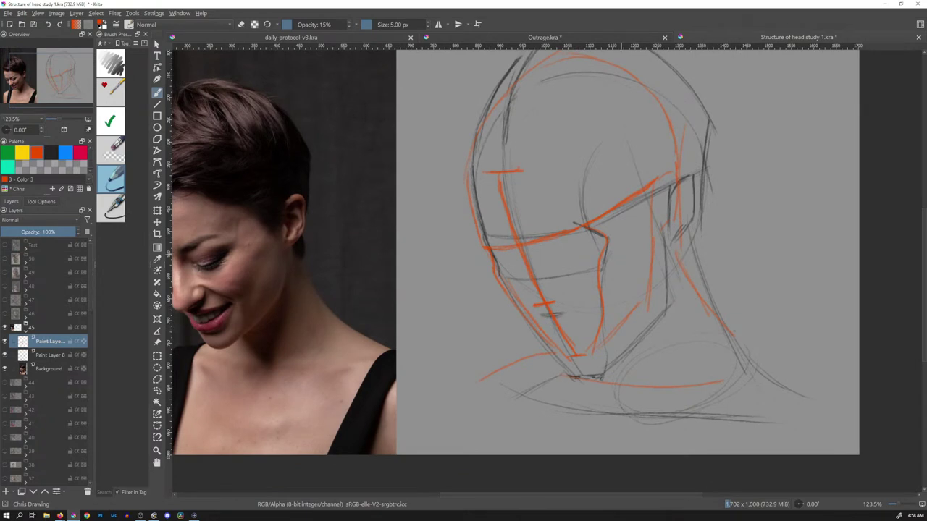
key(t)
drag(616, 257, 621, 256)
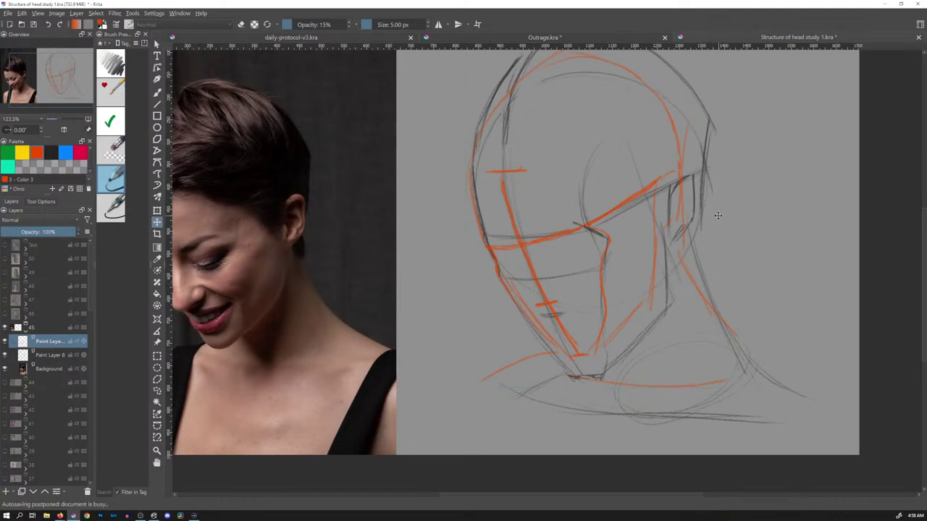
Step: At 100% zoom, handwrite a red note about talking while drawing at the canvas's top right
key(1)
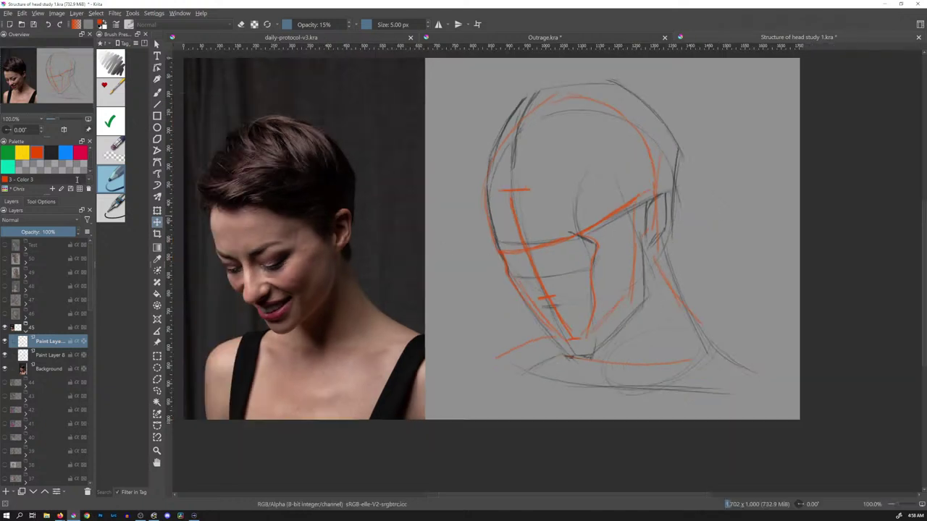
click(81, 155)
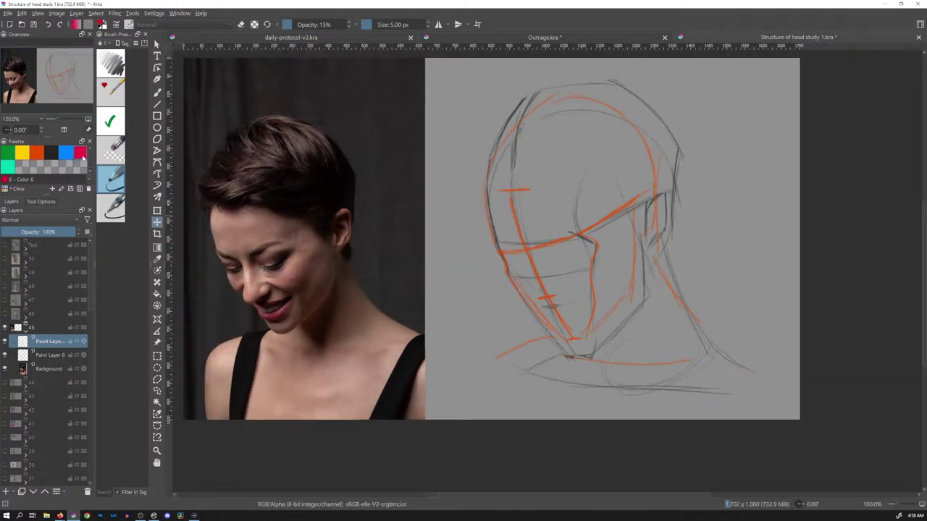
click(113, 179)
drag(699, 82, 725, 72)
drag(721, 73, 727, 84)
drag(730, 72, 730, 84)
drag(732, 72, 733, 83)
mouse_move(738, 75)
mouse_down()
mouse_move(736, 82)
mouse_move(746, 78)
mouse_up()
mouse_move(746, 75)
mouse_down()
mouse_move(743, 87)
mouse_move(762, 82)
mouse_up()
mouse_move(762, 69)
mouse_down()
mouse_move(768, 79)
mouse_move(782, 73)
mouse_move(784, 84)
mouse_up()
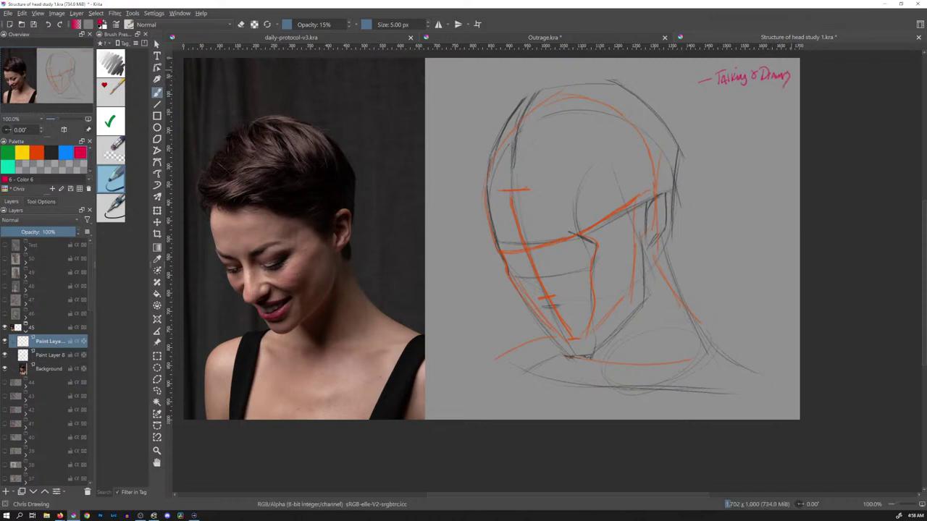
Step: Write a second note about major angles below the first
mouse_move(46, 397)
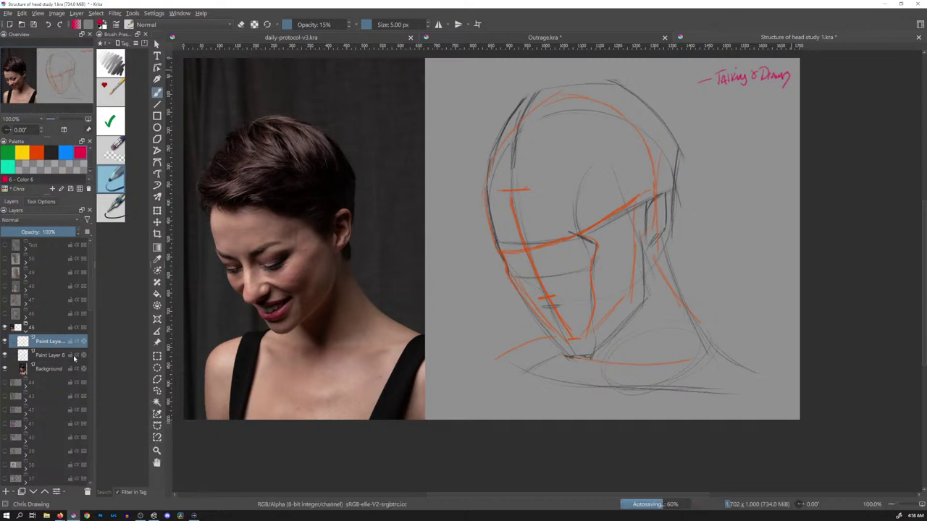
mouse_move(74, 357)
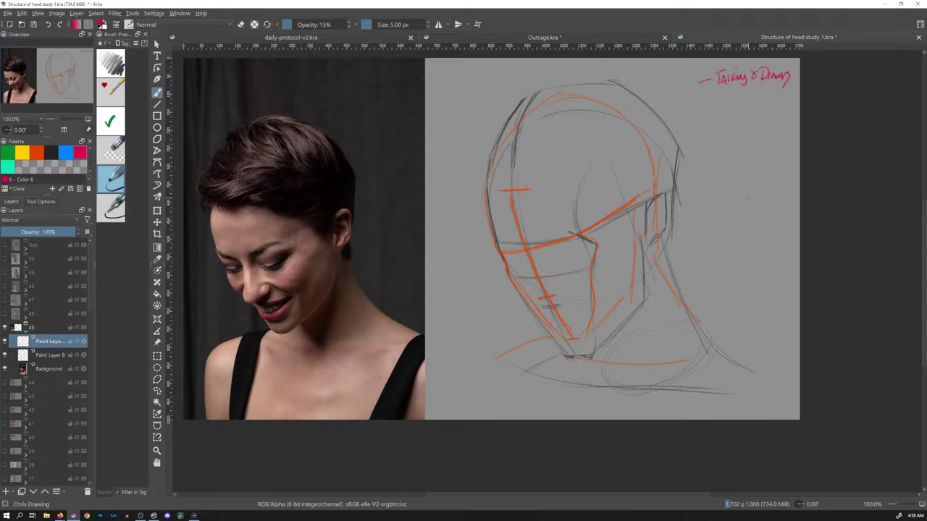
mouse_move(717, 112)
mouse_down()
mouse_move(756, 99)
mouse_move(768, 109)
mouse_move(774, 97)
mouse_move(780, 106)
mouse_up()
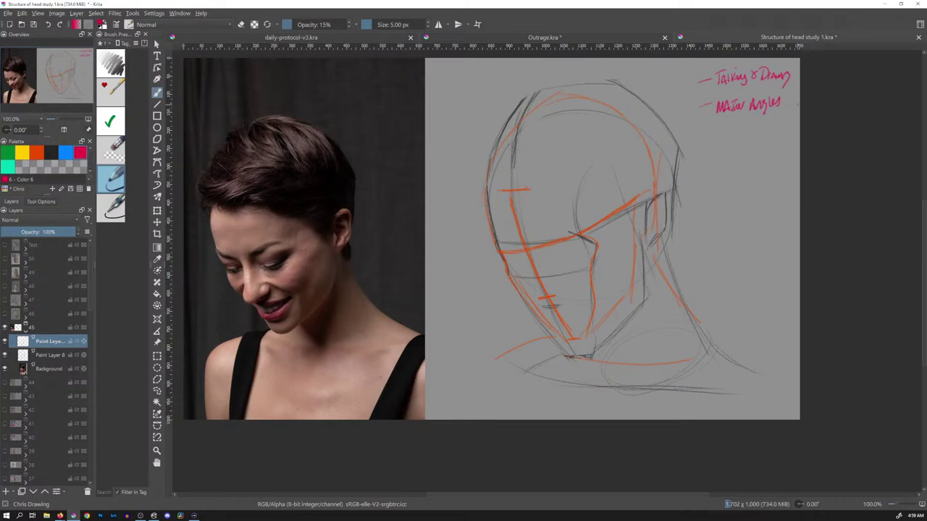
scroll(360, 251, up, 4)
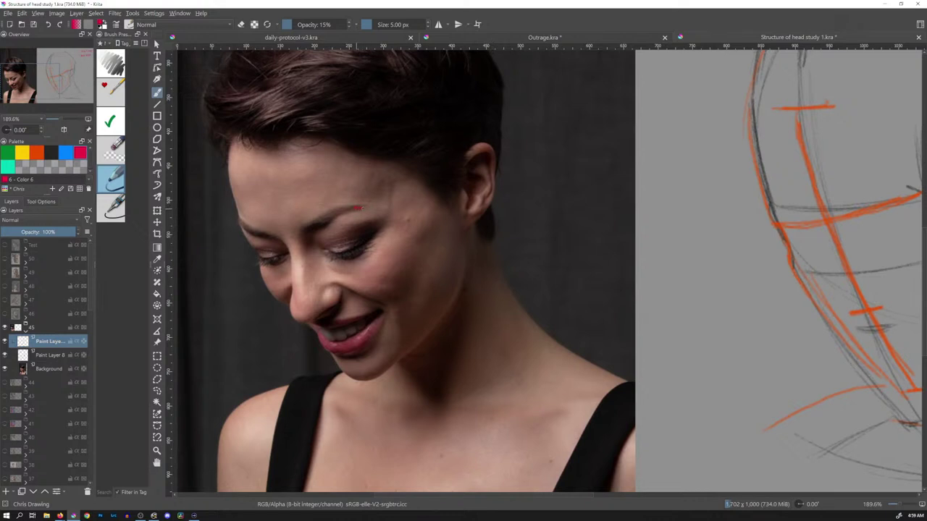
mouse_move(359, 208)
mouse_down()
mouse_move(404, 235)
mouse_move(390, 270)
mouse_up()
mouse_move(360, 208)
mouse_down()
mouse_move(352, 172)
mouse_move(369, 104)
mouse_up()
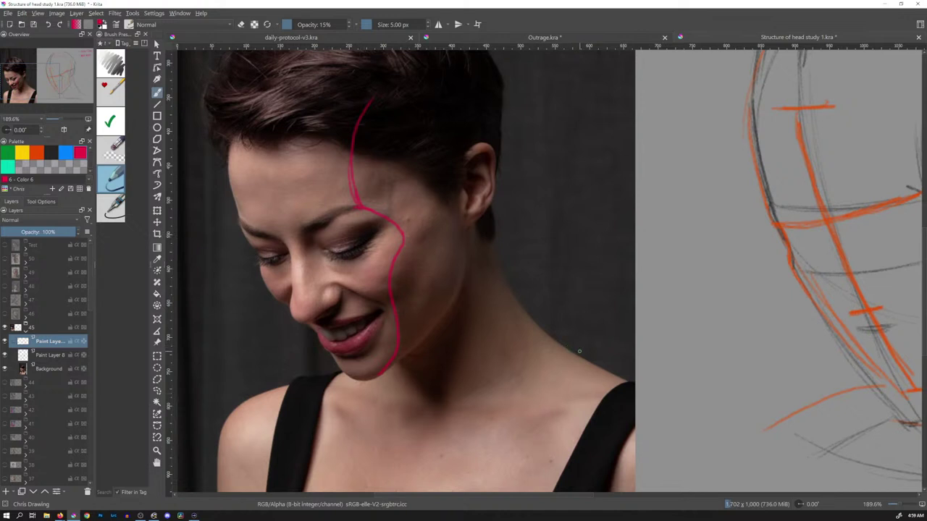
key(ctrl+z)
key(ctrl+z)
key(ctrl+z)
key(ctrl+z)
key(ctrl+z)
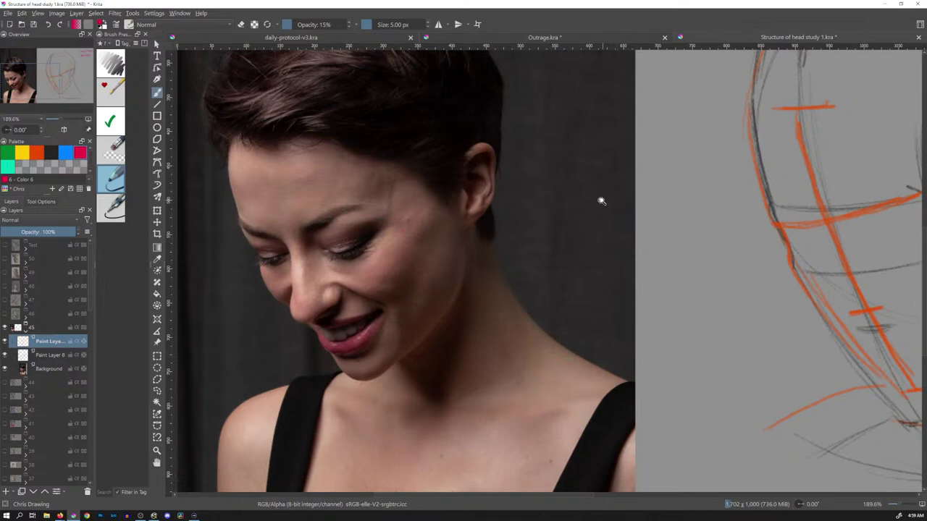
scroll(601, 200, down, 4)
mouse_move(644, 195)
mouse_down()
mouse_move(499, 261)
mouse_move(500, 246)
mouse_up()
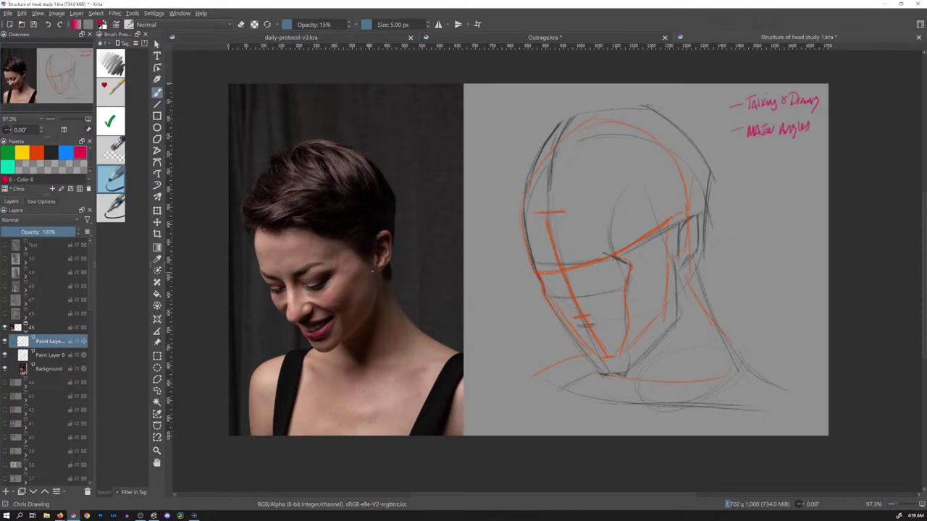
Step: Scroll-zoom the canvas to frame the woman's face in the reference photo
scroll(379, 289, up, 5)
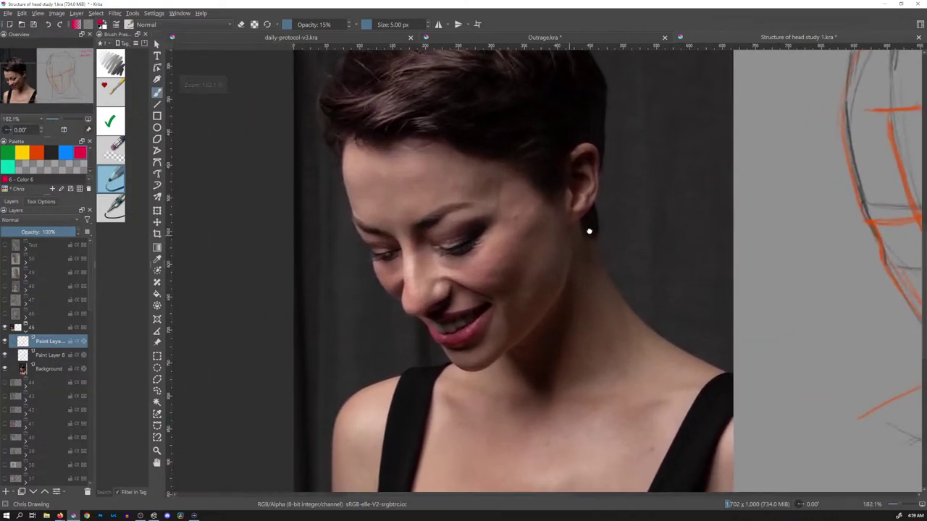
scroll(589, 231, down, 2)
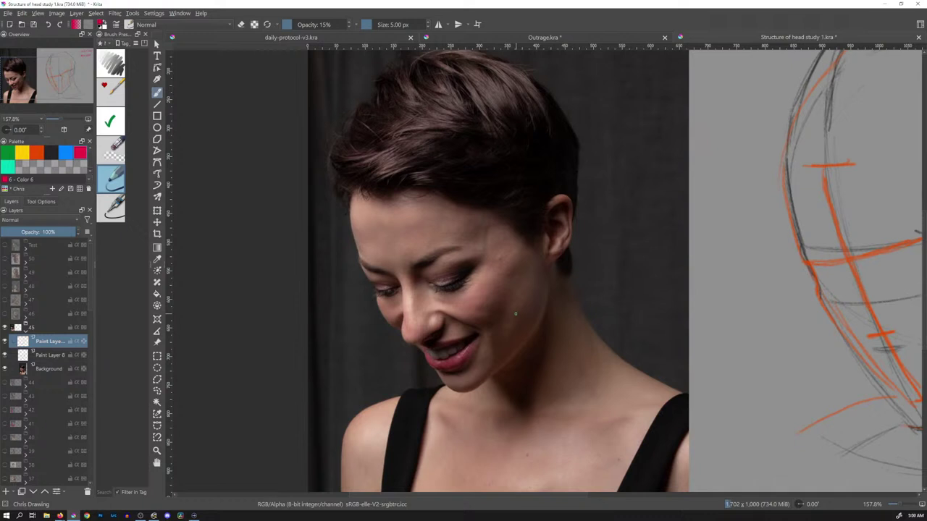
Step: Mark the brow point, inner eye corner, brow line to the temple and a face centre line in pink
click(453, 256)
click(367, 272)
drag(474, 240, 554, 195)
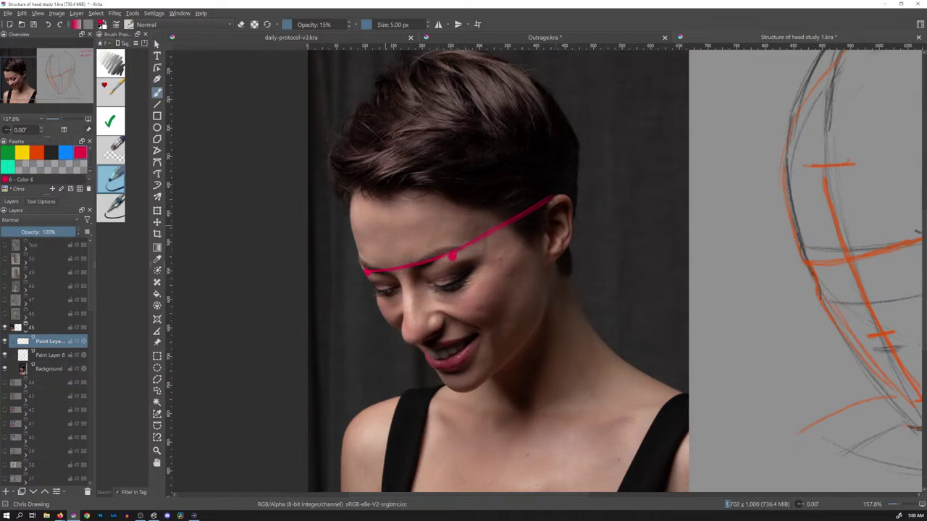
mouse_move(384, 207)
mouse_down()
mouse_move(395, 247)
mouse_move(437, 349)
mouse_up()
drag(384, 207, 445, 360)
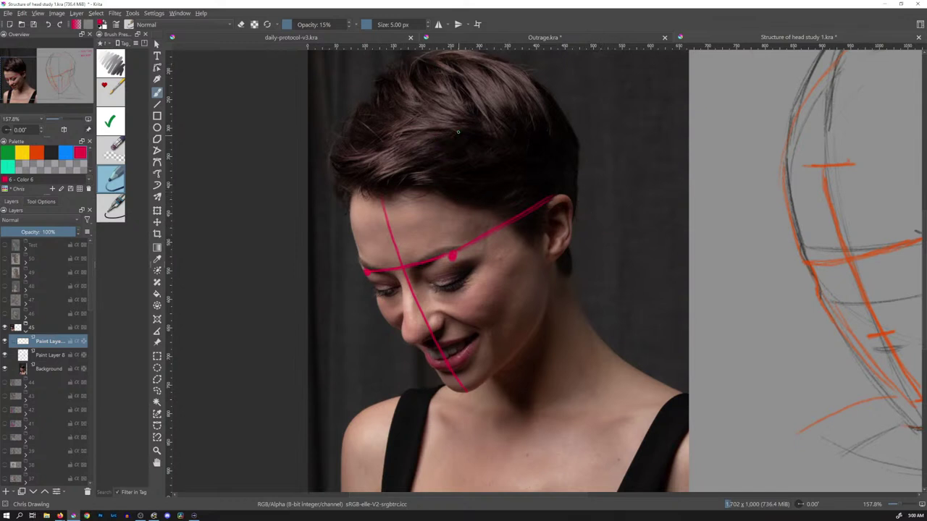
Step: Add pink marks for the head top, chin underside, face side and cranium curve, then zoom out
drag(443, 58, 388, 74)
drag(490, 384, 456, 396)
drag(482, 258, 498, 275)
mouse_move(456, 239)
mouse_down()
mouse_move(452, 184)
mouse_move(477, 130)
mouse_move(520, 115)
mouse_move(565, 141)
mouse_up()
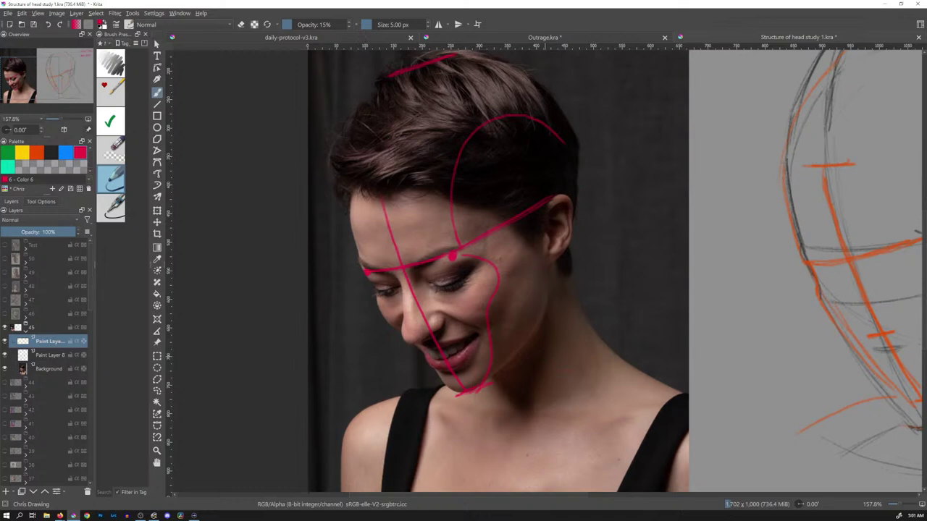
scroll(606, 192, down, 5)
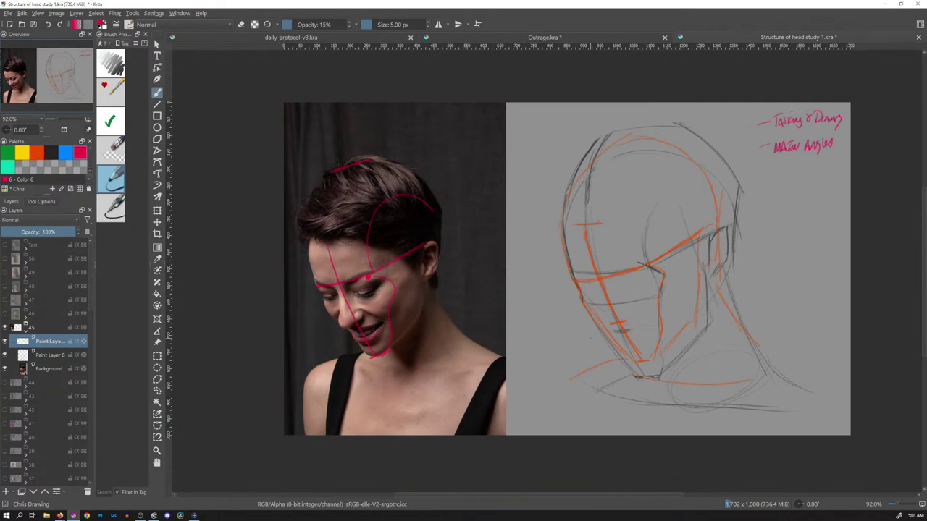
Step: Hide group 45, show group 46 with its Paint Layer selected, set black, and zoom in
click(29, 331)
click(30, 320)
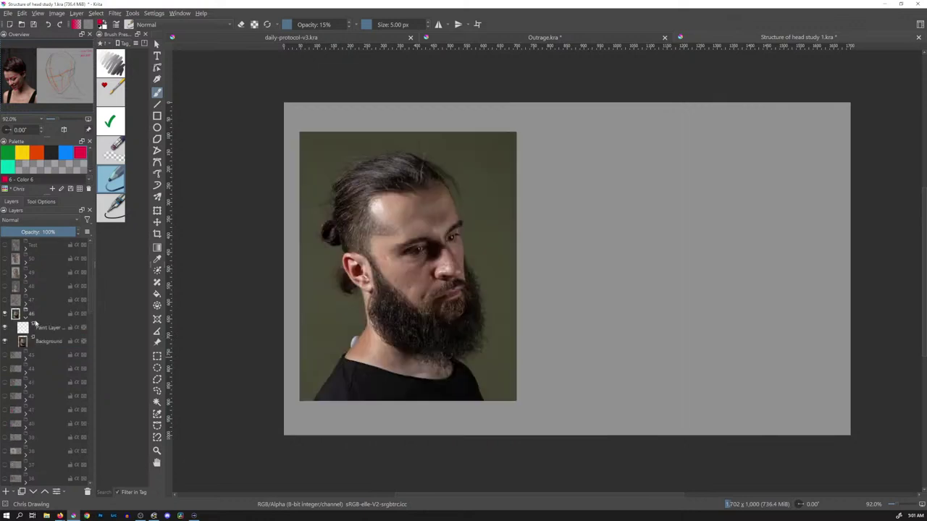
click(37, 327)
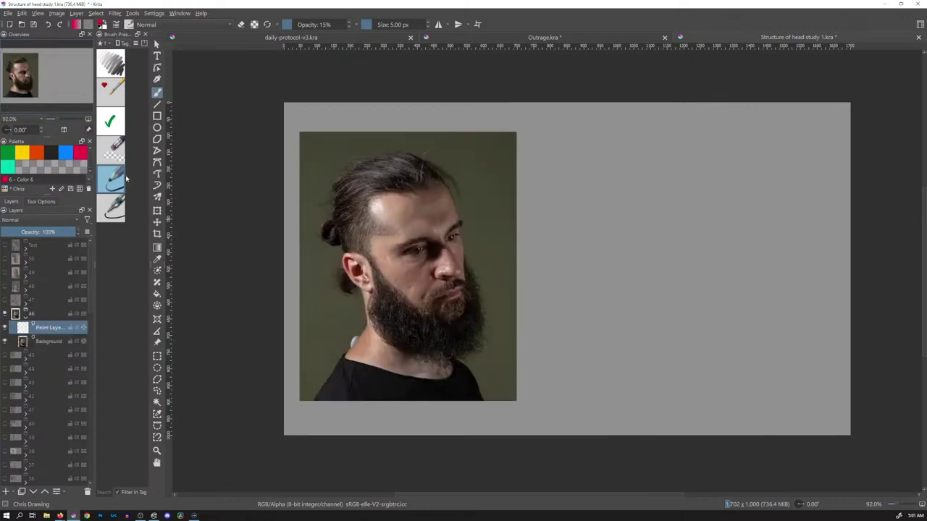
key(d)
scroll(596, 267, up, 4)
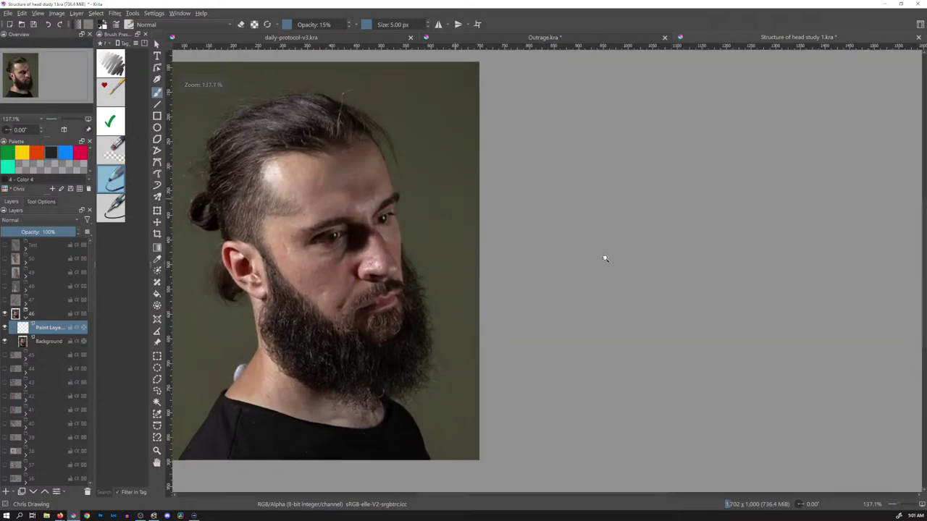
scroll(603, 259, up, 1)
scroll(638, 265, up, 1)
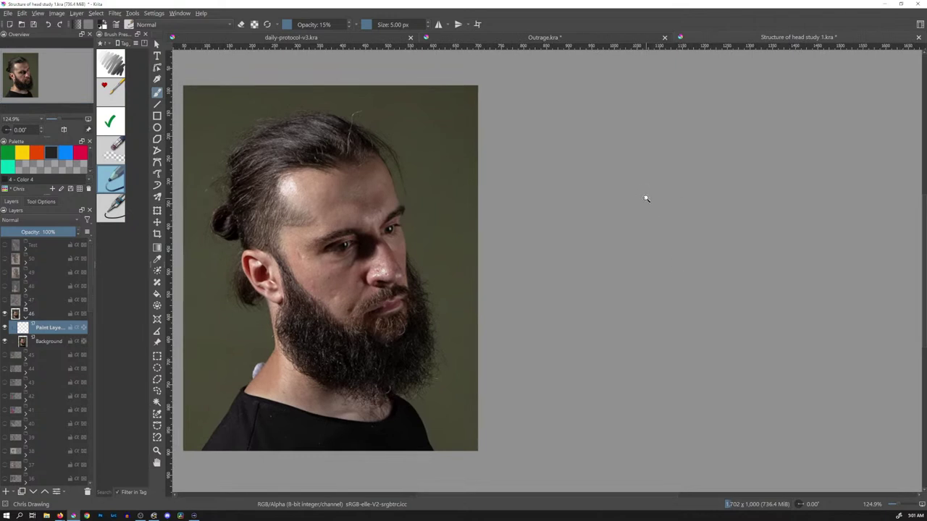
scroll(644, 201, down, 2)
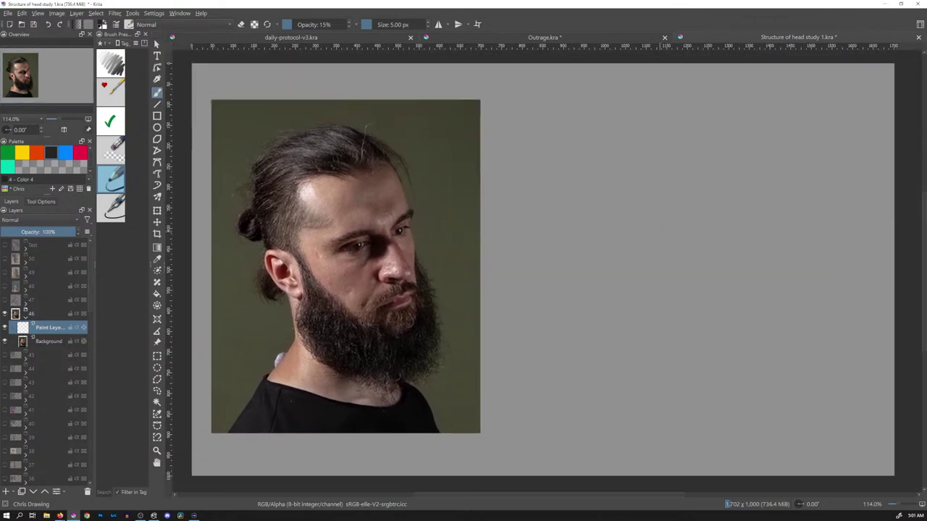
scroll(647, 241, up, 1)
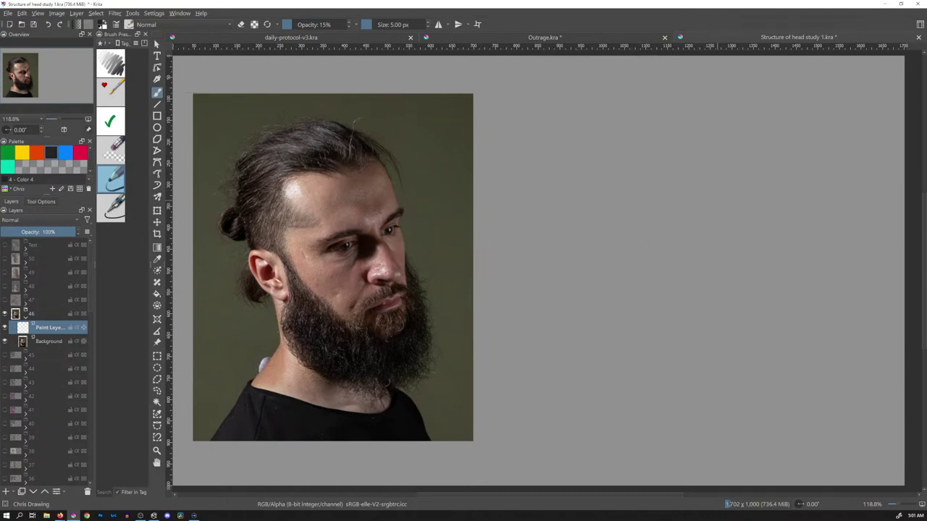
Step: Sketch the cranium circle, firm its left and right edges, mark the centre, and draw the brow line across
mouse_move(618, 304)
mouse_down()
mouse_move(715, 163)
mouse_move(558, 137)
mouse_up()
key(Delete)
drag(732, 188, 738, 219)
drag(547, 210, 559, 268)
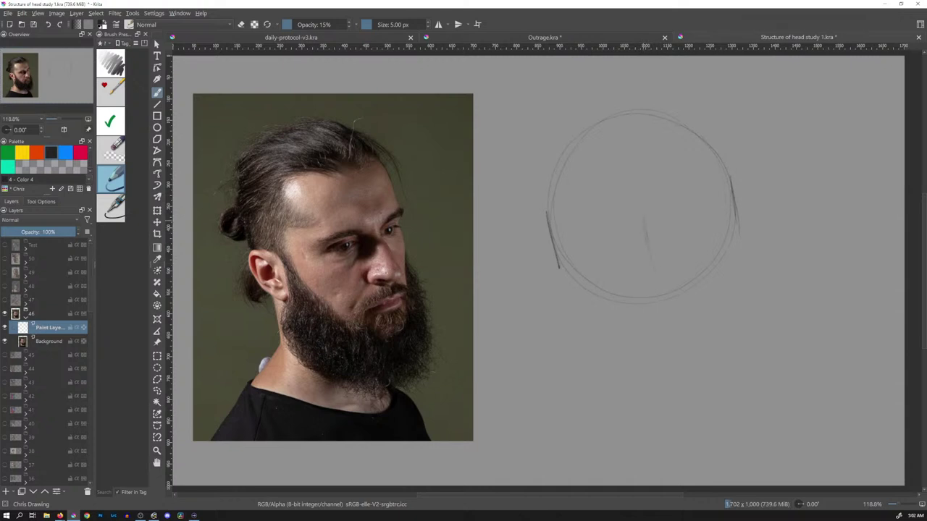
drag(644, 220, 654, 272)
drag(561, 248, 650, 253)
drag(655, 252, 726, 226)
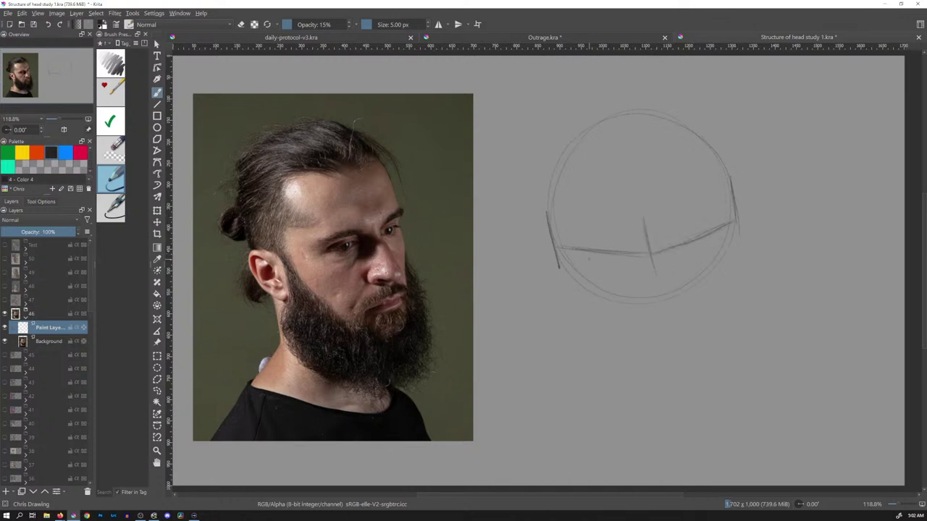
Step: Redraw the right half of the brow line and discard a misplaced inner arc
key(ctrl+z)
drag(650, 253, 728, 230)
drag(584, 167, 647, 250)
key(ctrl+z)
Step: Draw the inner cranium arc, the long face line downward, and a stroke across the upper cranium
drag(565, 163, 596, 161)
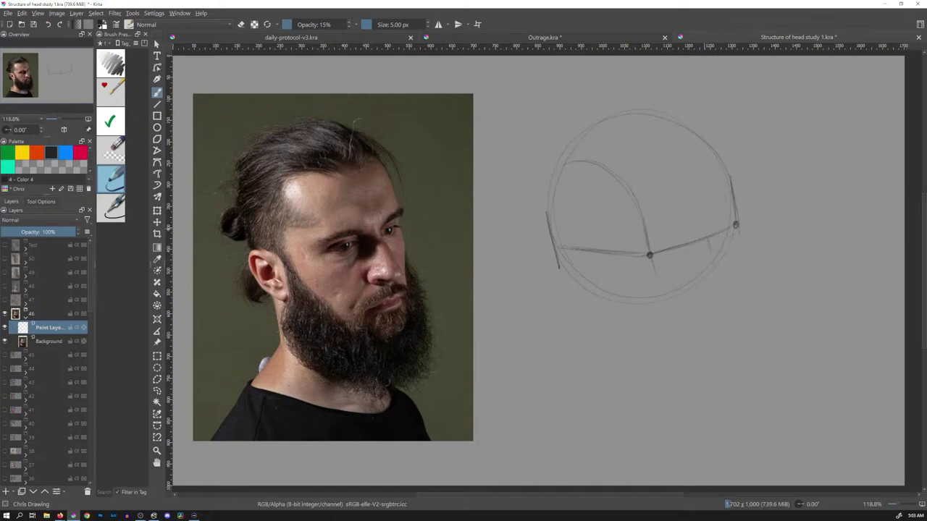
drag(725, 341, 729, 383)
drag(623, 120, 672, 149)
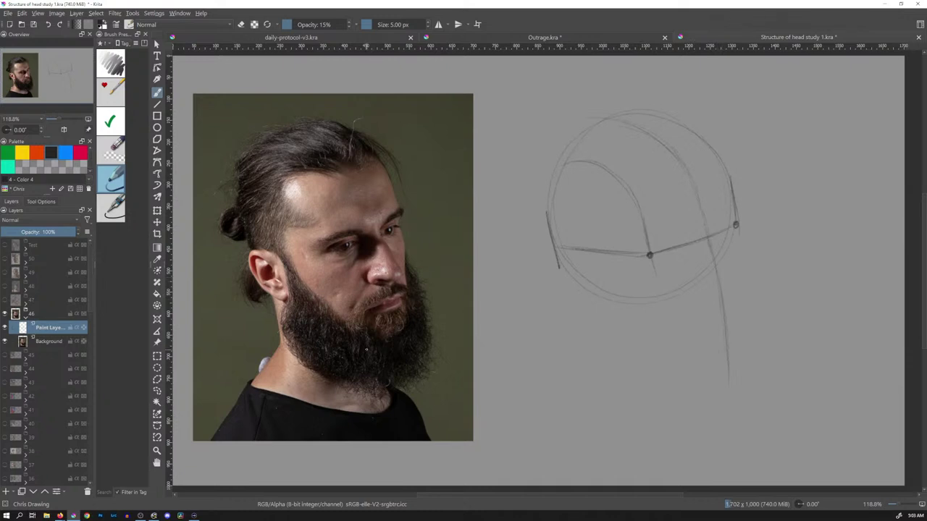
drag(723, 326, 725, 367)
Step: Erase the bottom tail of the face line and return to the pencil preset
click(111, 148)
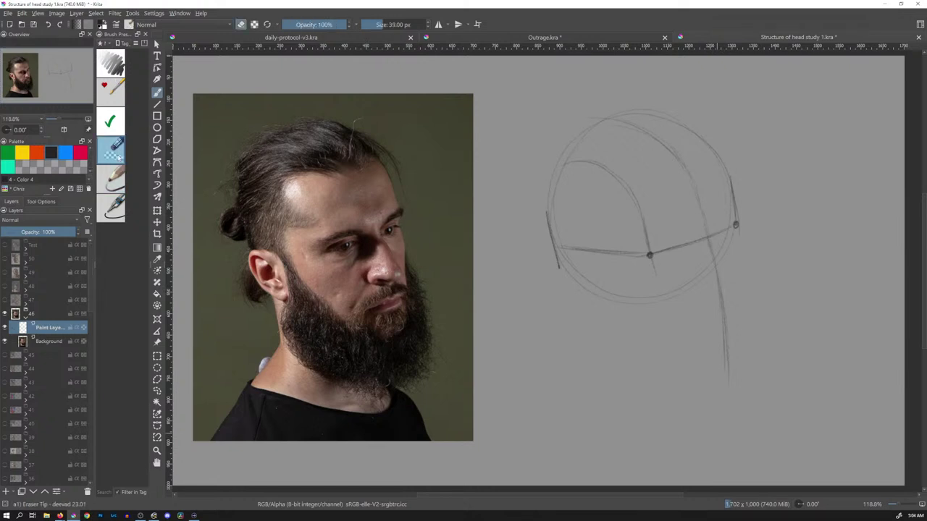
drag(726, 368, 730, 399)
click(111, 177)
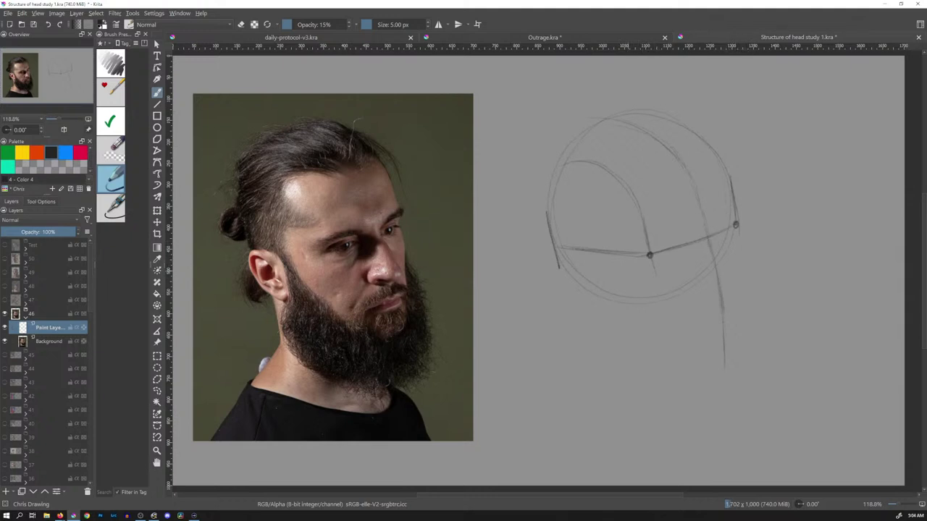
Step: Add strokes down from the centre point, at the right point, along the head top and below the head
drag(644, 262, 629, 284)
drag(734, 242, 735, 226)
drag(587, 127, 672, 106)
drag(683, 165, 697, 160)
drag(711, 388, 748, 374)
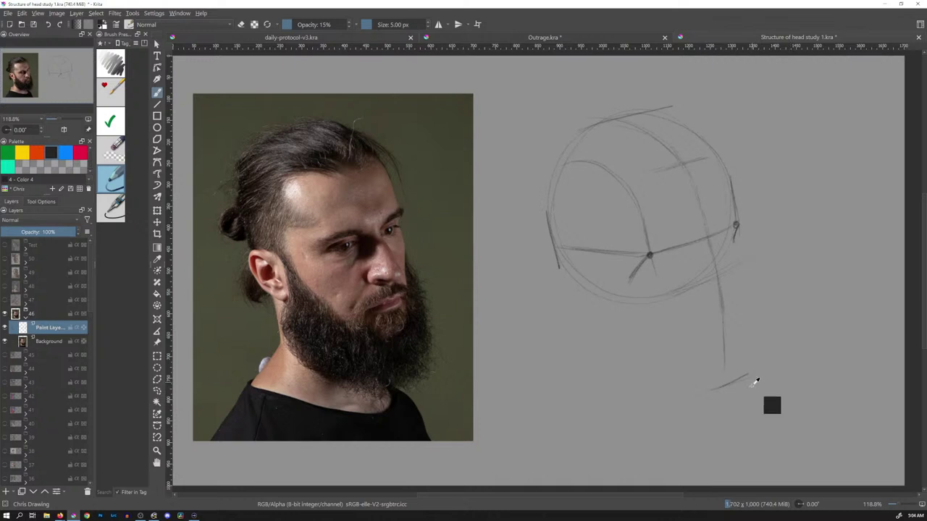
Step: Replace the stroke below the head with darker right jaw lines and a lower-right stroke
key(ctrl+z)
key(ctrl+z)
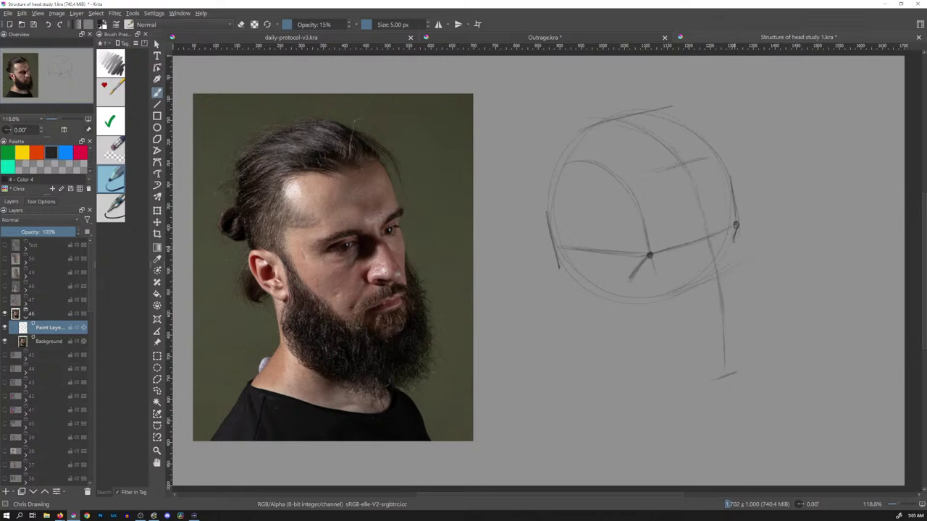
drag(738, 268, 736, 325)
drag(746, 258, 754, 375)
drag(755, 426, 711, 445)
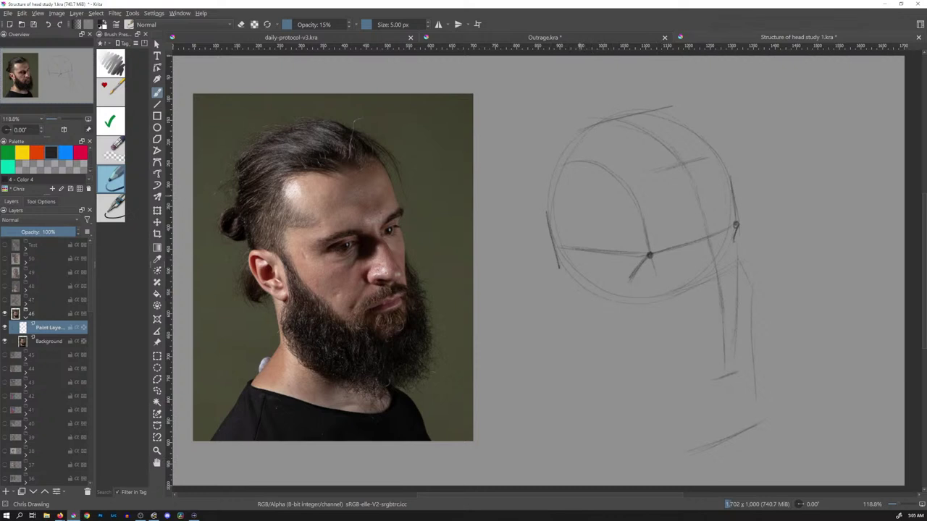
Step: Add side-plane, brow and jaw strokes plus a long line down the side of the face
drag(575, 186, 601, 286)
drag(621, 340, 707, 380)
drag(608, 308, 628, 346)
drag(577, 250, 597, 287)
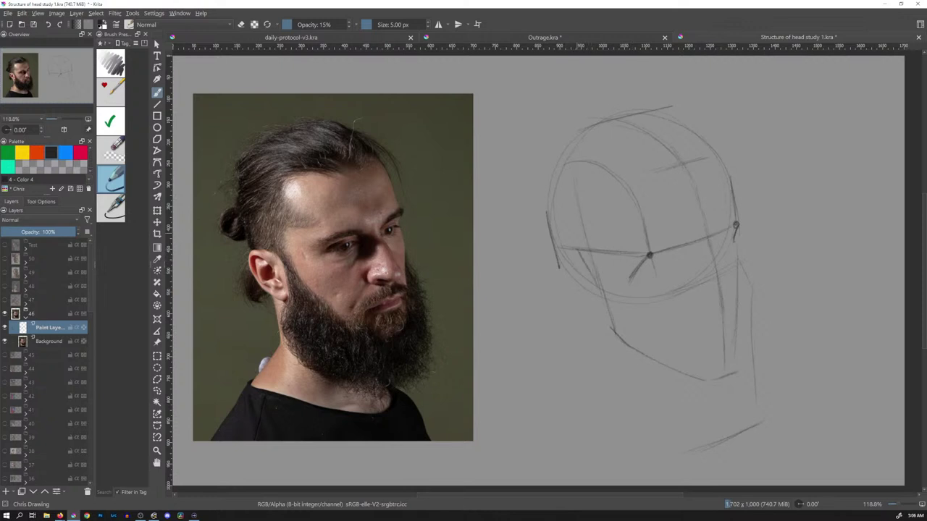
mouse_move(565, 249)
mouse_down()
mouse_move(580, 252)
mouse_move(598, 292)
mouse_up()
mouse_move(595, 260)
mouse_down()
mouse_move(598, 319)
mouse_move(588, 337)
mouse_move(653, 429)
mouse_move(725, 437)
mouse_up()
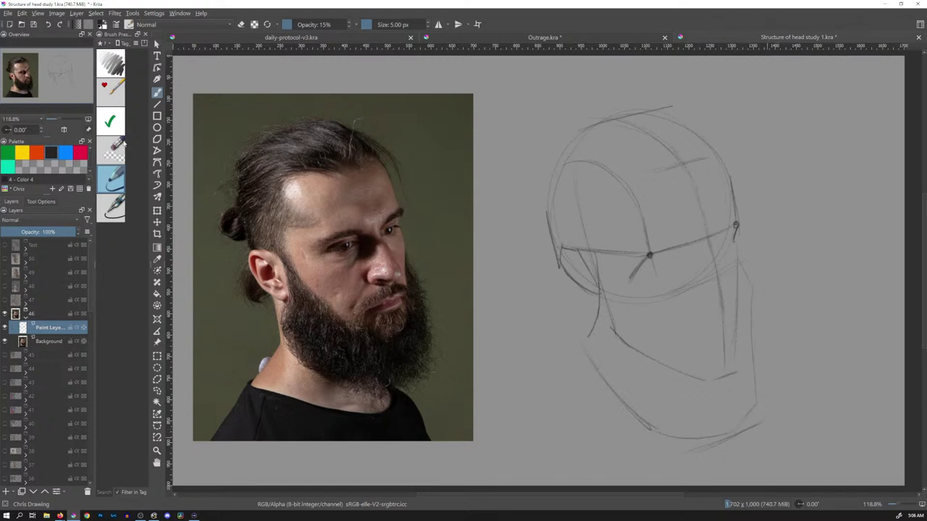
Step: Erase stray marks below the neck line, then add short strokes on the head and lower jaw
click(122, 144)
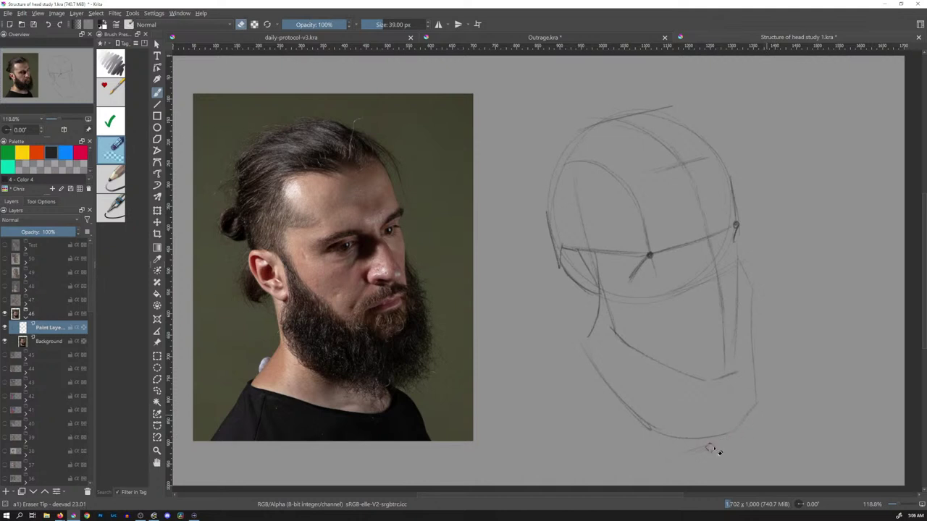
drag(716, 451, 749, 435)
click(111, 187)
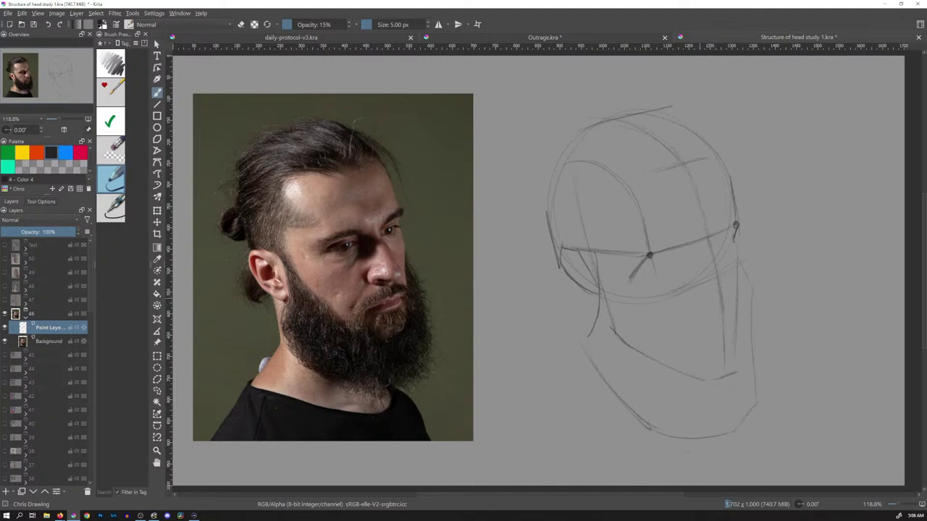
drag(711, 295, 729, 292)
drag(712, 362, 732, 356)
Step: Erase the jaw line toward the chin and redraw it as a light, partly darkened stroke
click(112, 149)
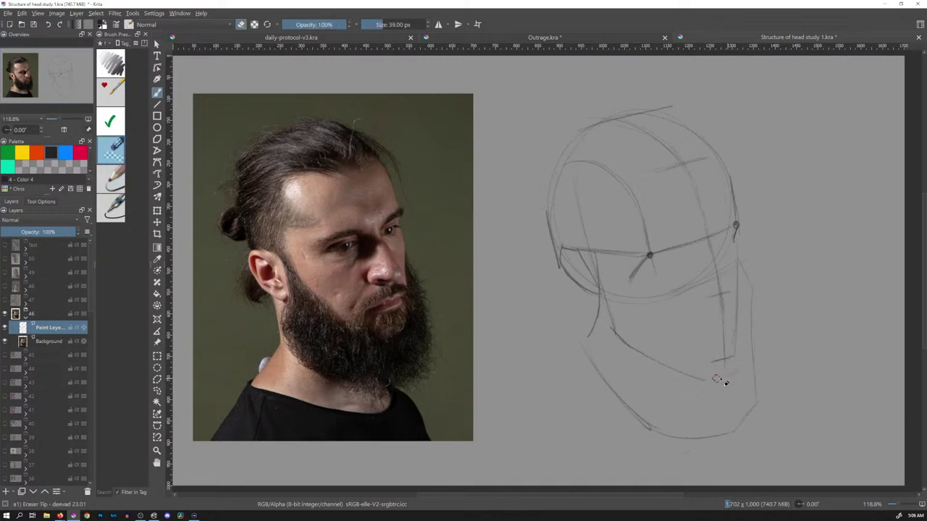
mouse_move(692, 380)
mouse_down()
mouse_move(643, 355)
mouse_move(698, 383)
mouse_up()
click(113, 180)
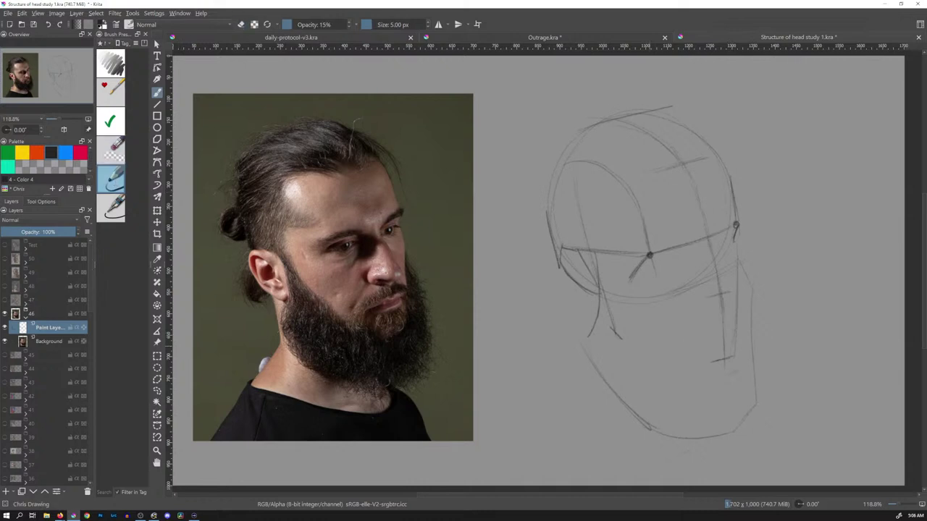
drag(621, 330, 699, 362)
drag(638, 341, 676, 355)
Step: Clean stray marks near the jaw line with the eraser and return to the light pencil
key(e)
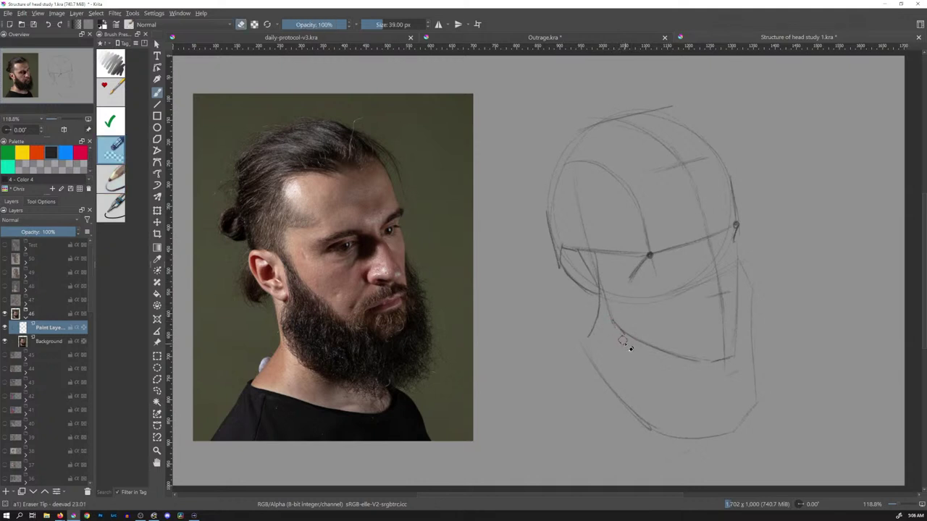
drag(625, 346, 621, 331)
key(e)
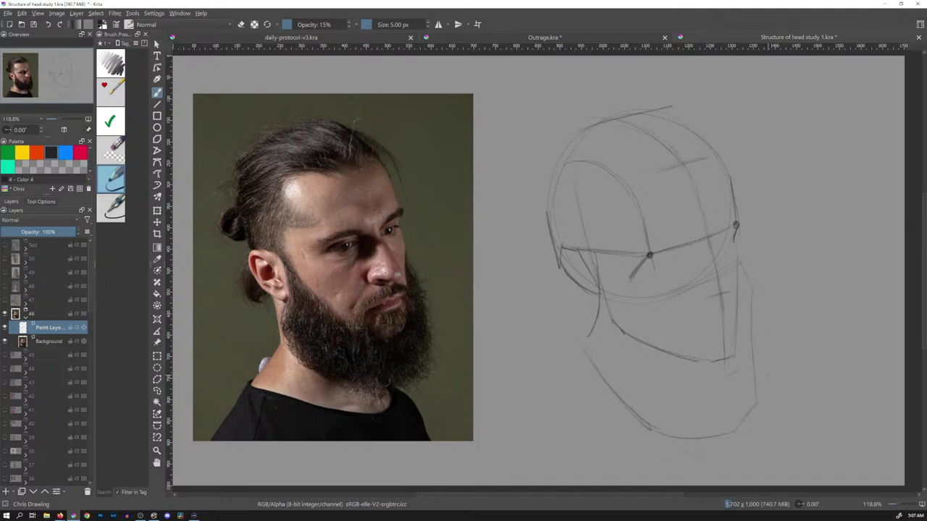
key(e)
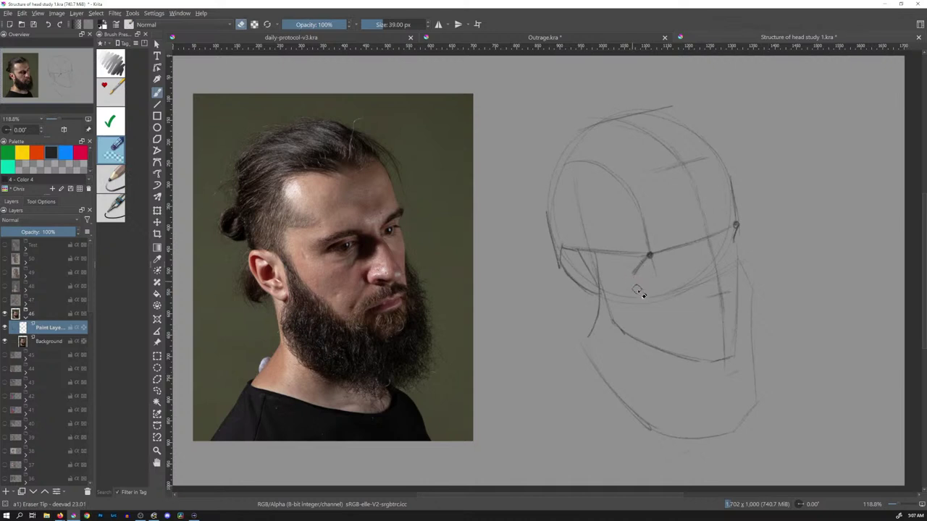
click(114, 178)
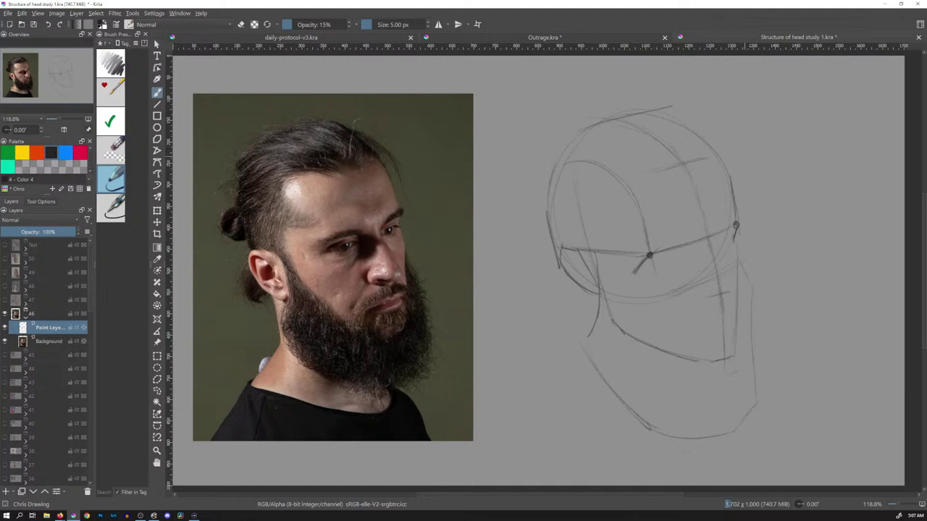
Step: Strengthen the upper-right skull contour and draw lines from the side node, cheek to jaw, and below the cross point
mouse_move(716, 150)
mouse_down()
mouse_move(728, 172)
mouse_move(723, 164)
mouse_up()
click(112, 152)
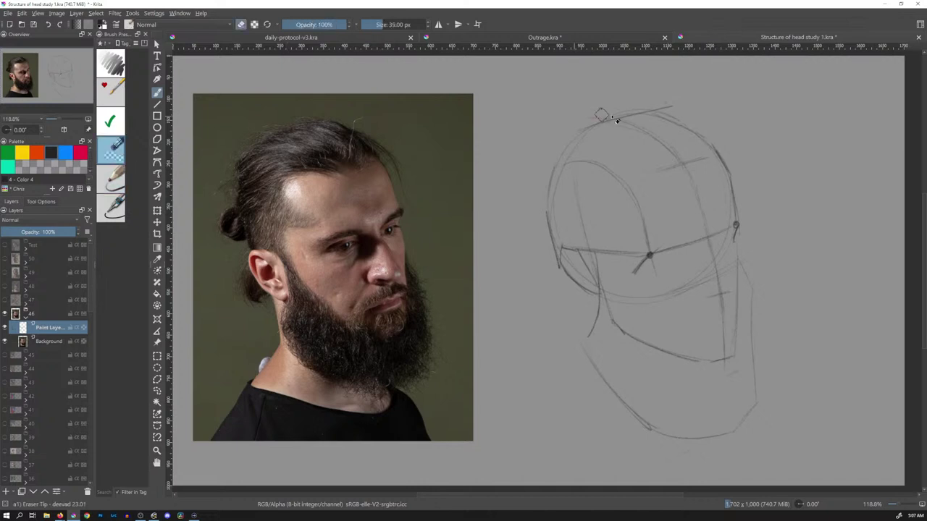
click(116, 186)
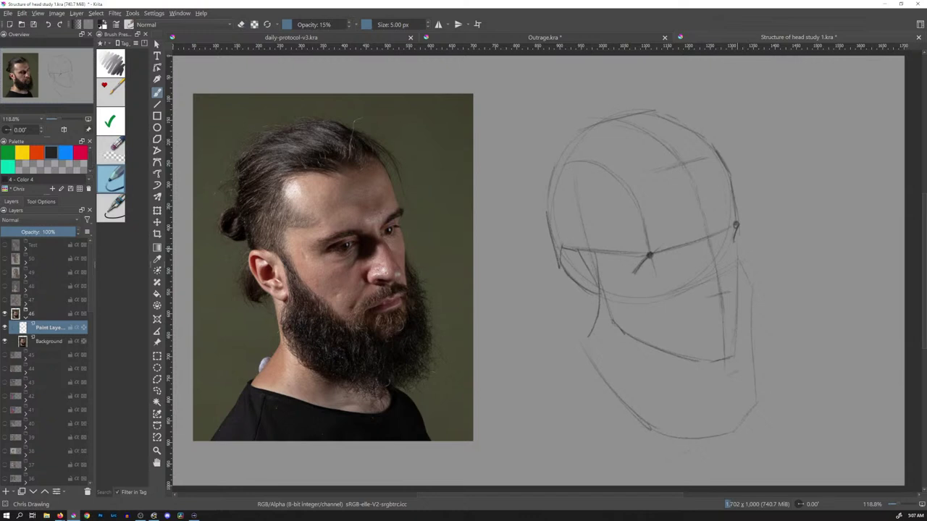
drag(735, 241, 740, 263)
drag(672, 298, 697, 357)
mouse_move(643, 274)
mouse_down()
mouse_move(659, 287)
mouse_move(647, 277)
mouse_up()
Step: Try an ear oval, undo it, and add a new empty paint layer above the sketch
click(112, 150)
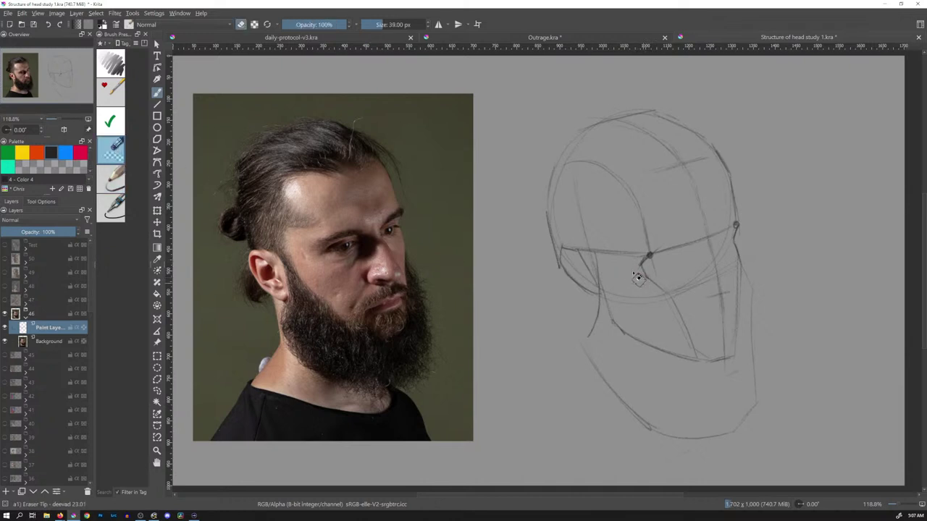
click(117, 181)
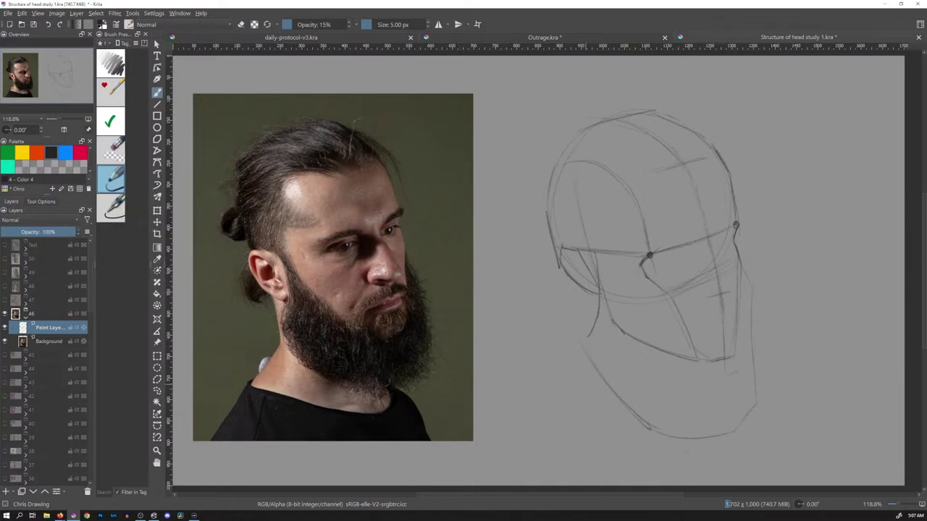
mouse_move(543, 202)
mouse_down()
mouse_move(538, 242)
mouse_move(548, 206)
mouse_up()
key(ctrl+z)
key(Insert)
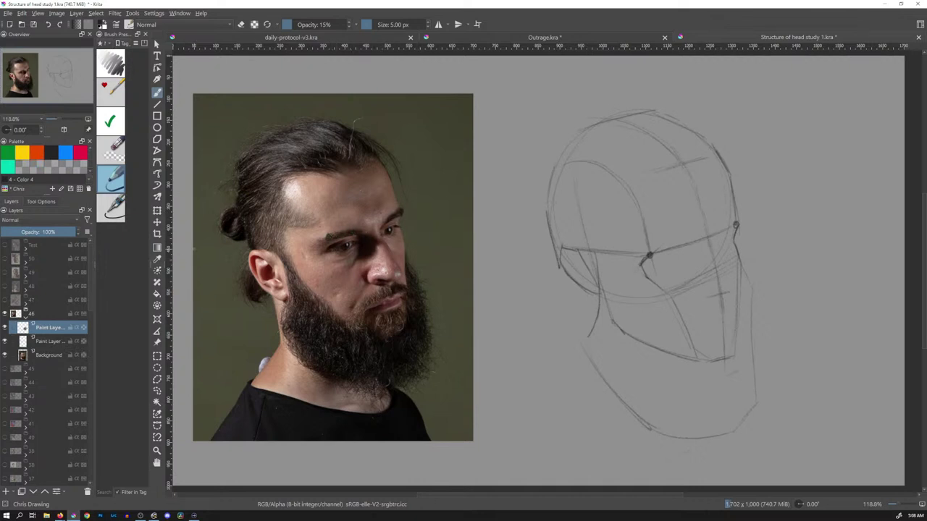
Step: In orange, draw the brow line toward the ear and two vertical lines down the nose and beard
click(36, 154)
click(401, 213)
drag(328, 238, 401, 212)
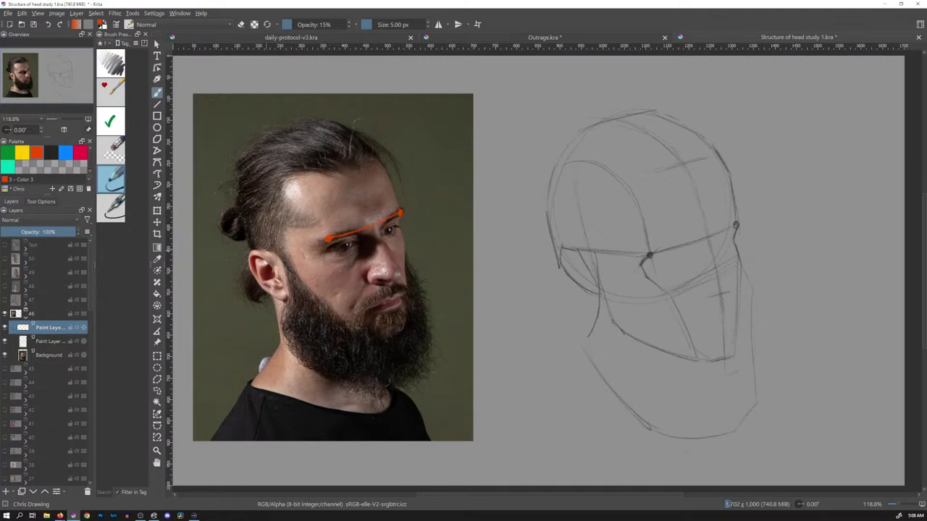
drag(326, 240, 257, 253)
drag(394, 281, 400, 355)
drag(404, 251, 406, 342)
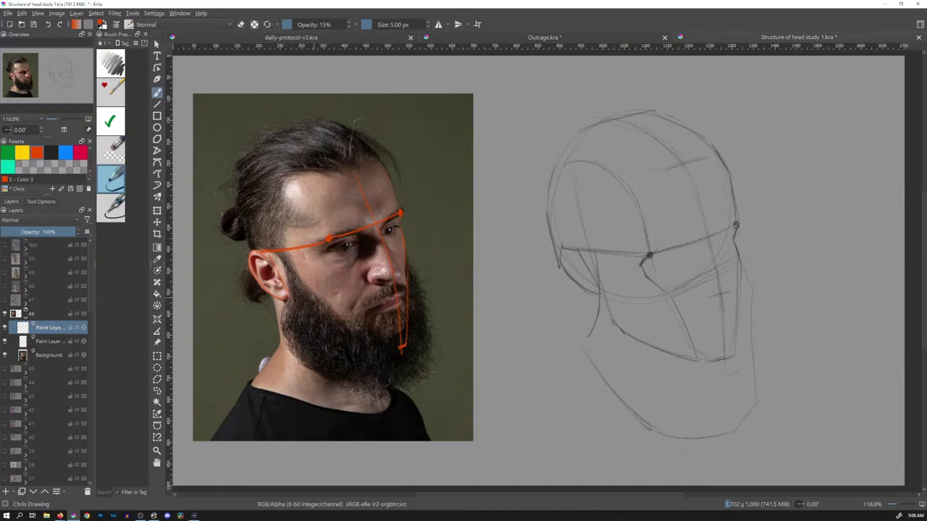
Step: Trace the jaw, chin, forehead side plane, line behind the ear and skull outline in orange
drag(293, 286, 300, 307)
drag(396, 350, 407, 345)
drag(397, 350, 322, 331)
mouse_move(317, 239)
mouse_down()
mouse_move(304, 201)
mouse_move(288, 188)
mouse_up()
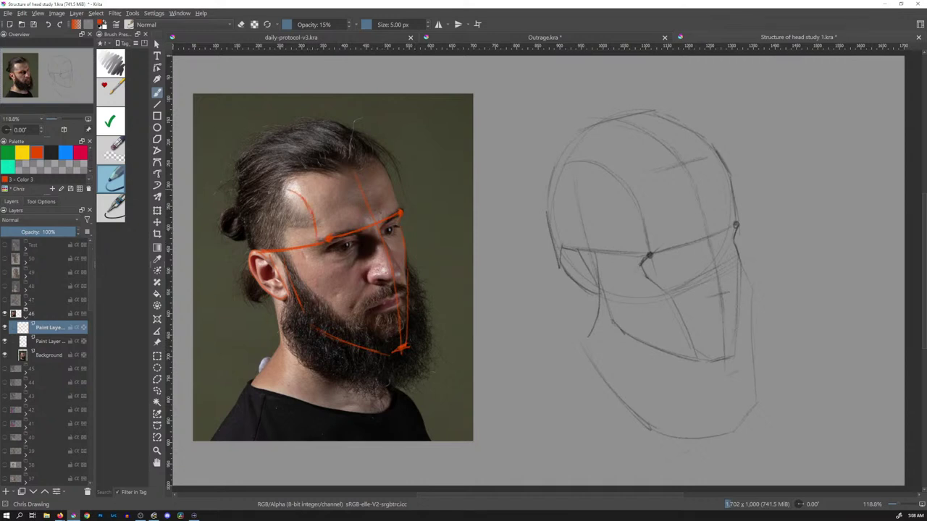
drag(248, 245, 244, 161)
mouse_move(335, 122)
mouse_down()
mouse_move(384, 149)
mouse_move(390, 177)
mouse_up()
Step: Reset the paint colour to black and make the lower pencil-sketch Paint Layer active
key(d)
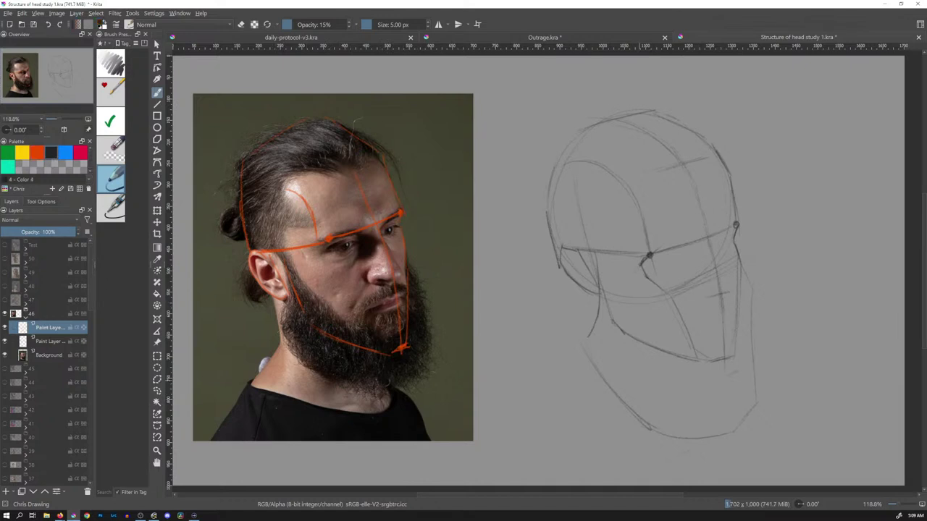
click(50, 342)
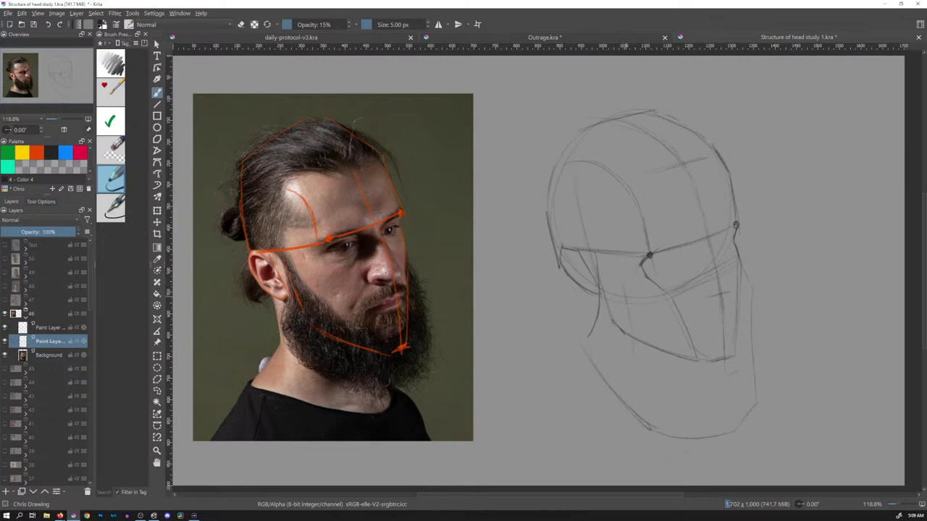
Step: Draw pencil strokes near the jaw, down the head's side, and along the cranium top and brow-level band
drag(634, 336, 633, 369)
drag(572, 168, 594, 277)
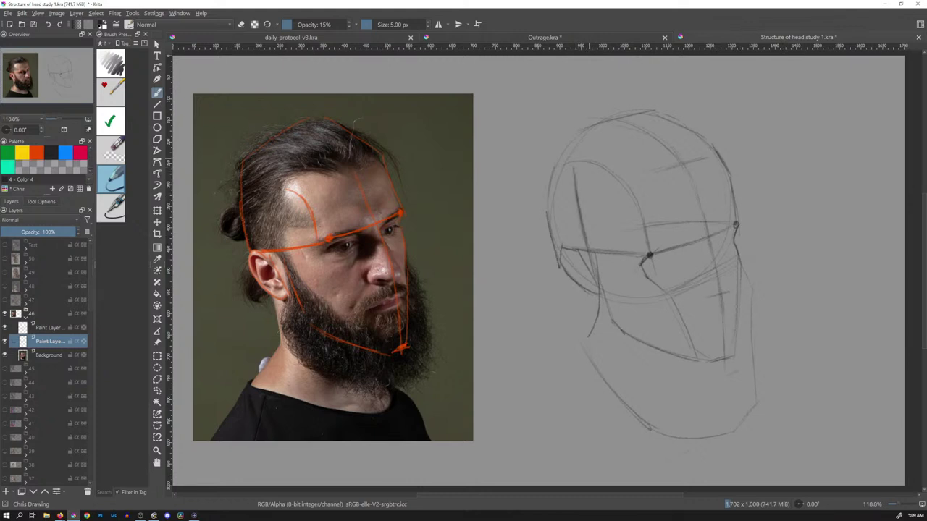
drag(632, 120, 647, 116)
drag(690, 181, 695, 220)
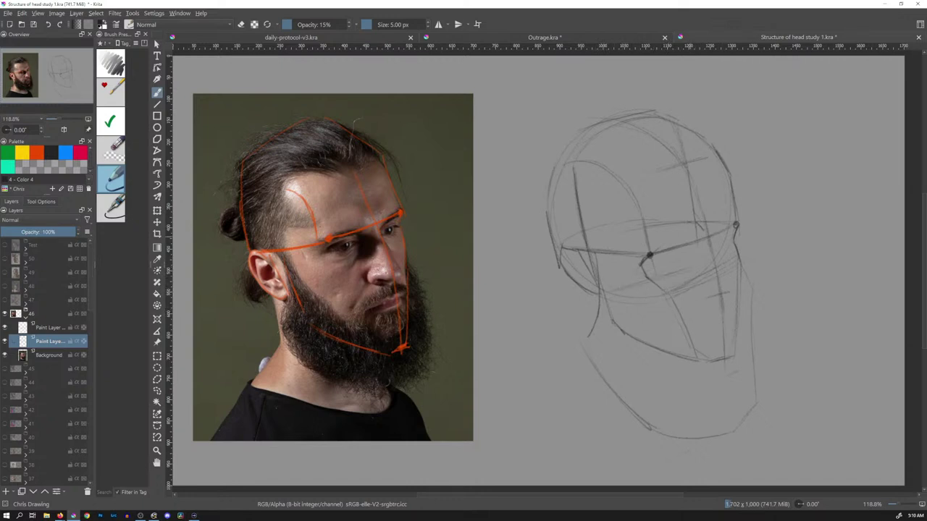
Step: Sketch the curved ear shape along the ear line in pencil
drag(698, 241, 721, 234)
mouse_move(700, 238)
mouse_down()
mouse_move(688, 255)
mouse_move(710, 260)
mouse_up()
drag(697, 237, 709, 260)
Step: Add faint pencil marks across the cheek and jaw
drag(696, 277, 726, 260)
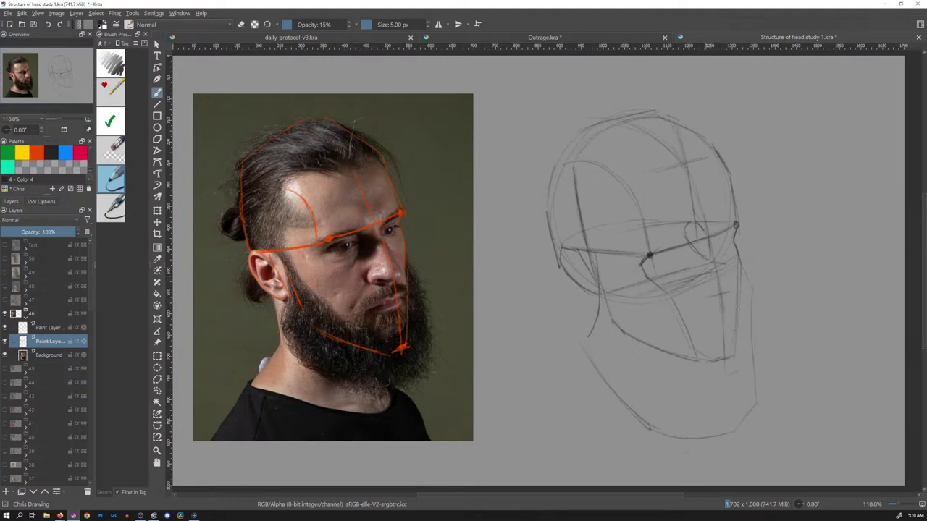
drag(602, 294, 635, 298)
drag(661, 278, 680, 275)
drag(691, 277, 727, 262)
key(alt+Tab)
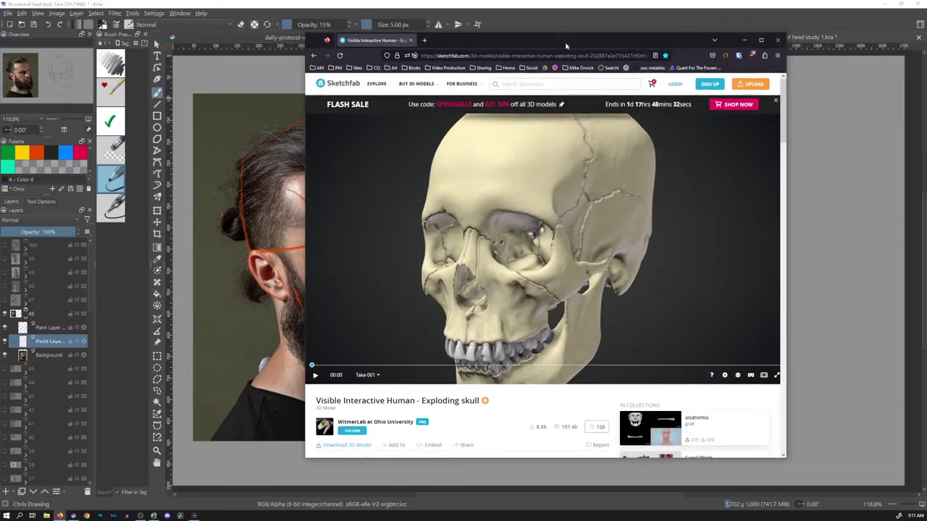
drag(536, 187, 644, 278)
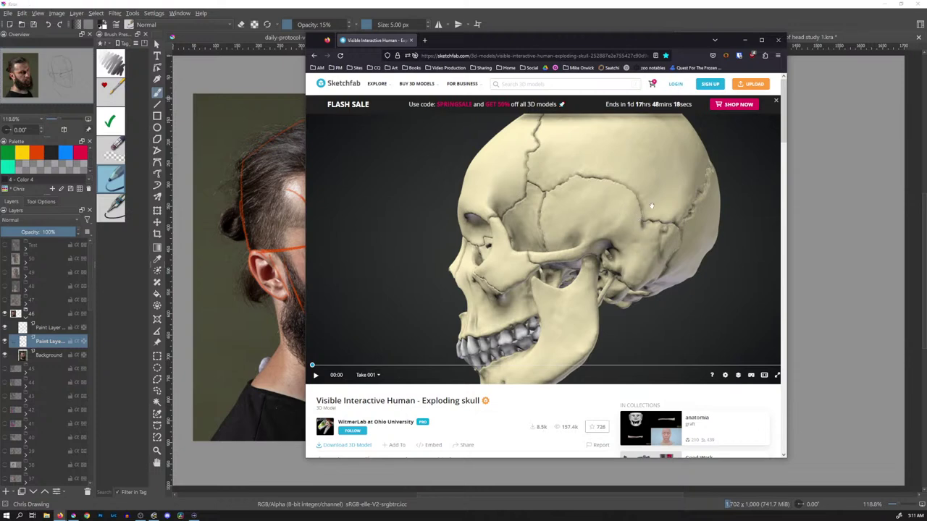
drag(649, 206, 671, 141)
key(alt+Tab)
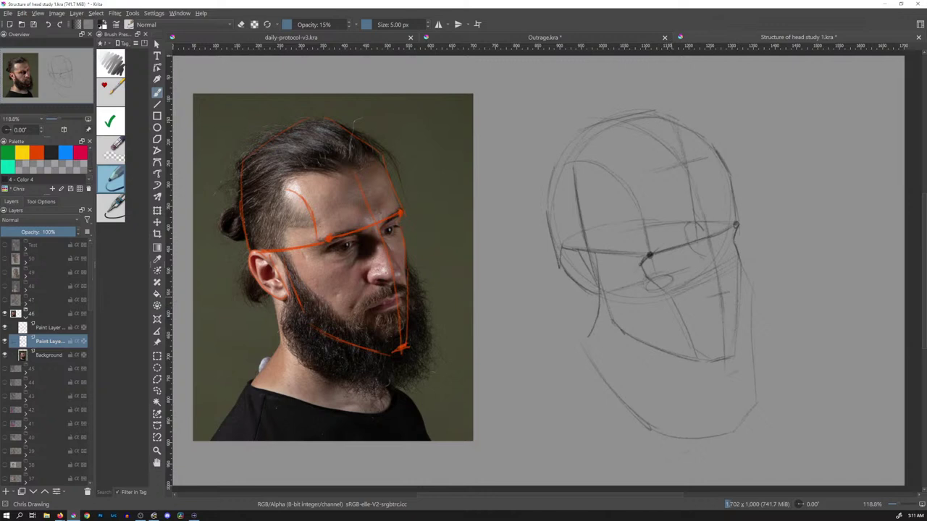
Step: Undo the last three brow and cheek strokes, then darken the jaw-to-neck line in pencil
key(ctrl+z)
key(ctrl+z)
key(ctrl+z)
key(ctrl+z)
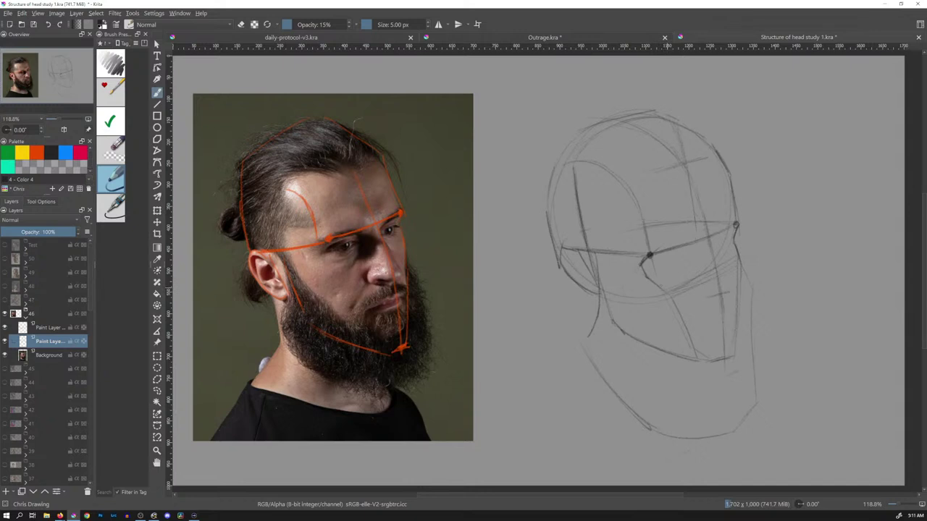
key(ctrl+z)
key(ctrl+z)
key(ctrl+z)
key(ctrl+z)
key(ctrl+z)
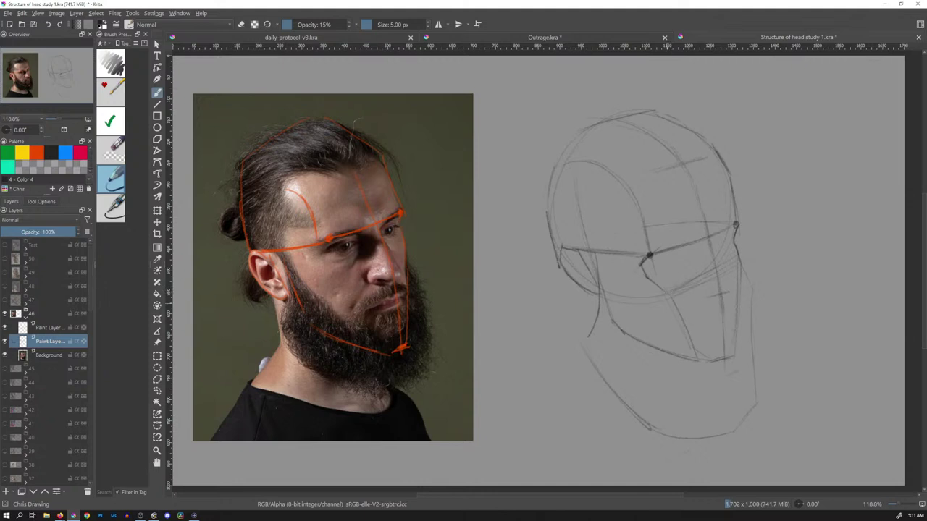
key(ctrl+z)
key(ctrl+z)
drag(756, 389, 746, 400)
drag(591, 339, 679, 417)
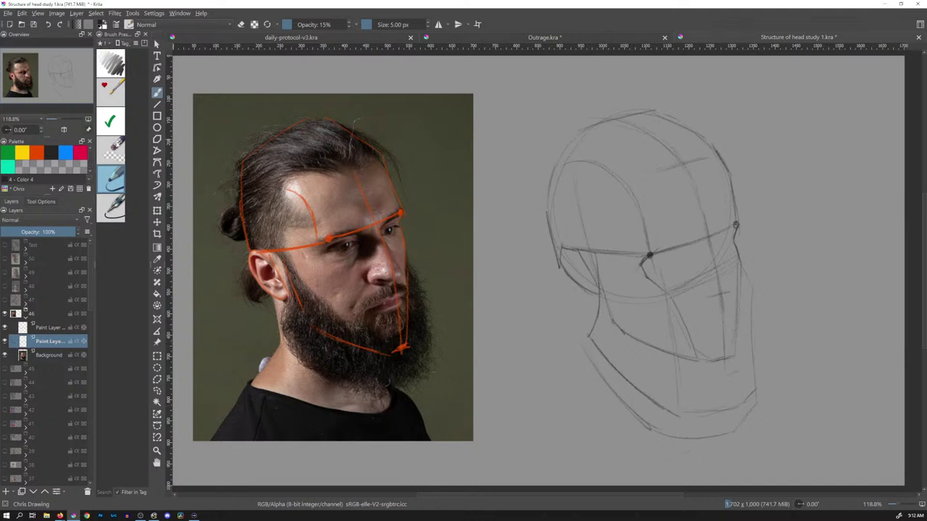
Step: Erase the faint lower-right stroke and redraw the vertical line left of the jaw
click(112, 150)
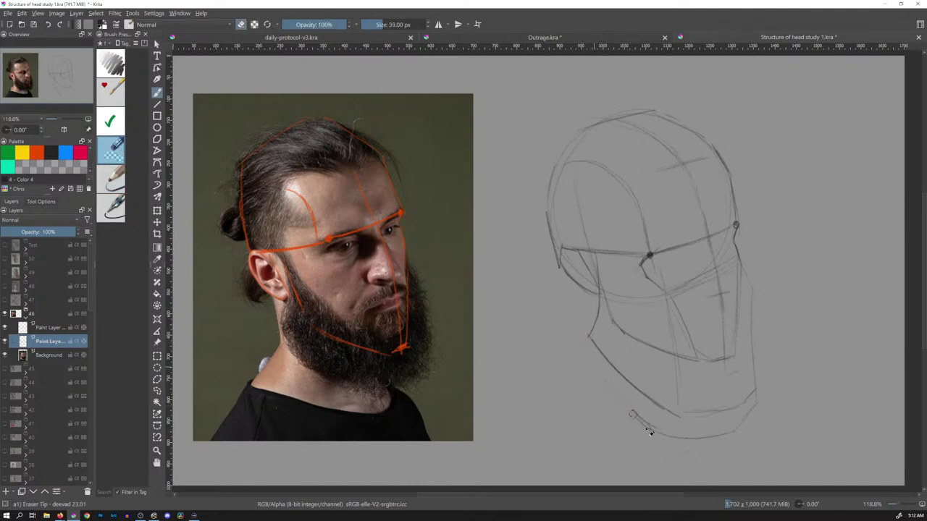
mouse_move(693, 440)
mouse_down()
mouse_move(718, 438)
mouse_move(752, 404)
mouse_move(730, 412)
mouse_up()
key(e)
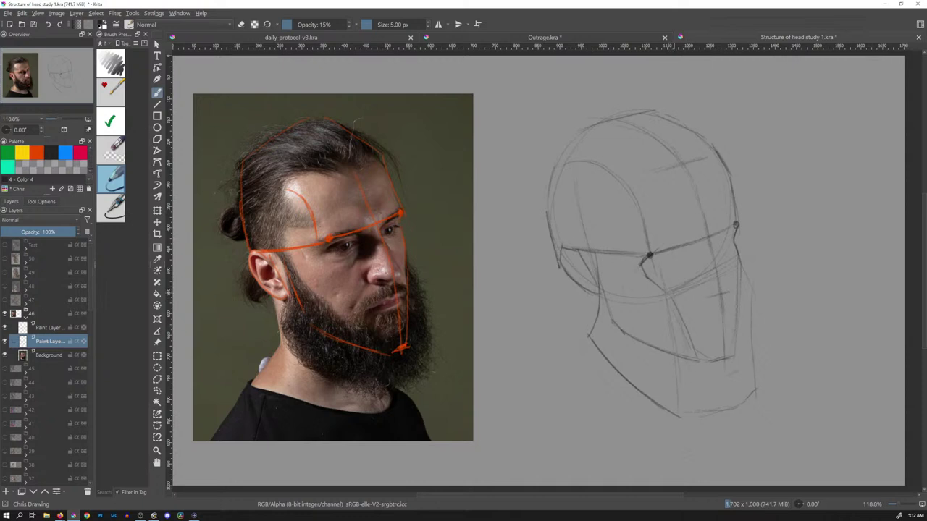
drag(683, 337, 697, 411)
key(ctrl+z)
drag(596, 336, 610, 416)
key(ctrl+z)
drag(597, 340, 595, 428)
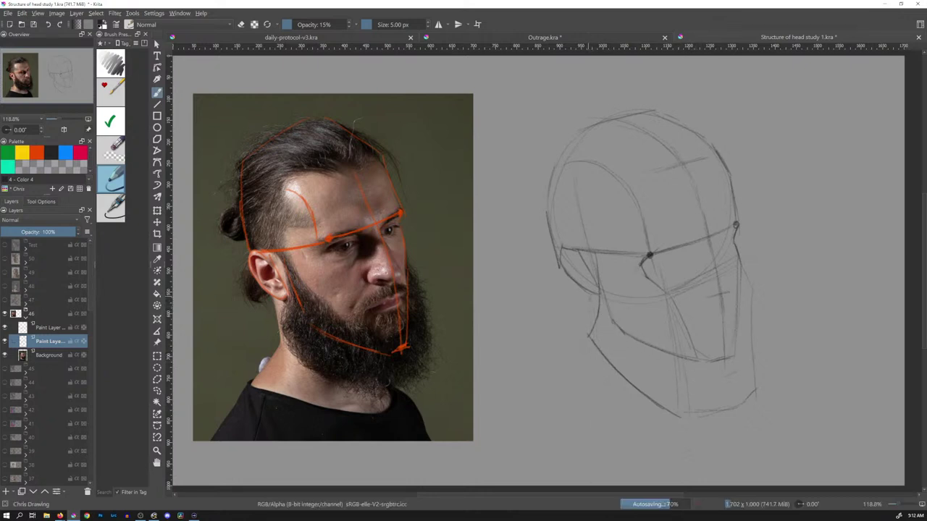
drag(593, 308, 603, 391)
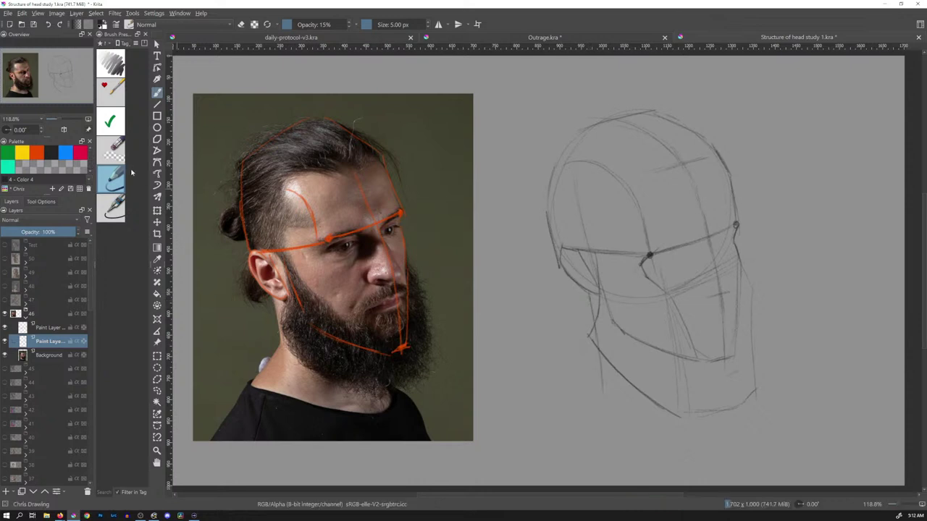
Step: Erase part of the jaw line, redraw a short stroke below the eye line, then switch to Outrage.kra
key(e)
mouse_move(592, 335)
mouse_down()
mouse_move(595, 344)
mouse_move(605, 315)
mouse_move(610, 364)
mouse_up()
click(112, 185)
drag(598, 296, 601, 326)
key(slash)
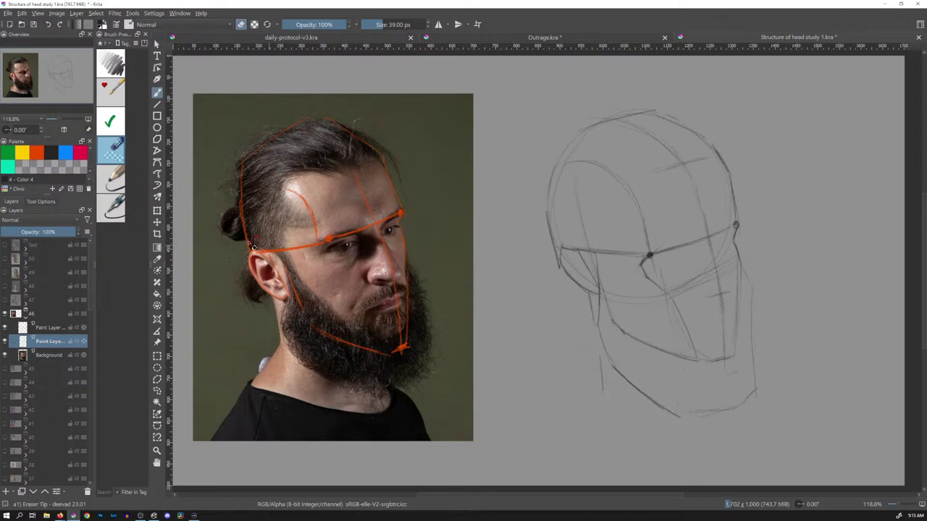
click(111, 177)
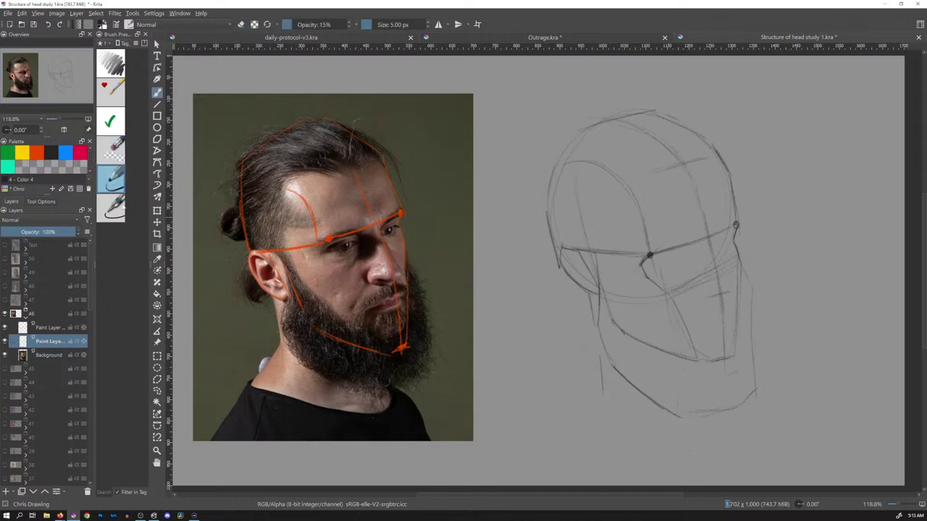
click(583, 34)
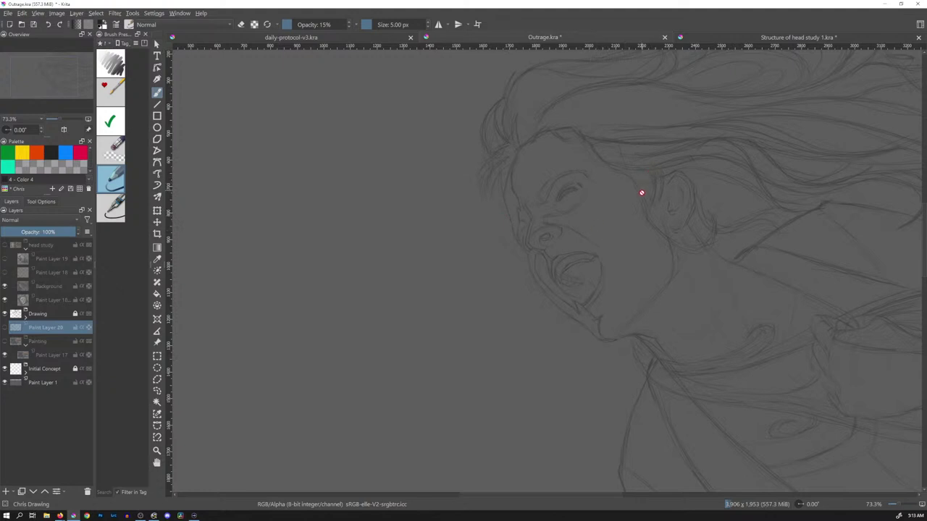
Step: Zoom in and out on the screaming-woman sketch, then return to Structure of head study 1.kra
scroll(644, 210, up, 2)
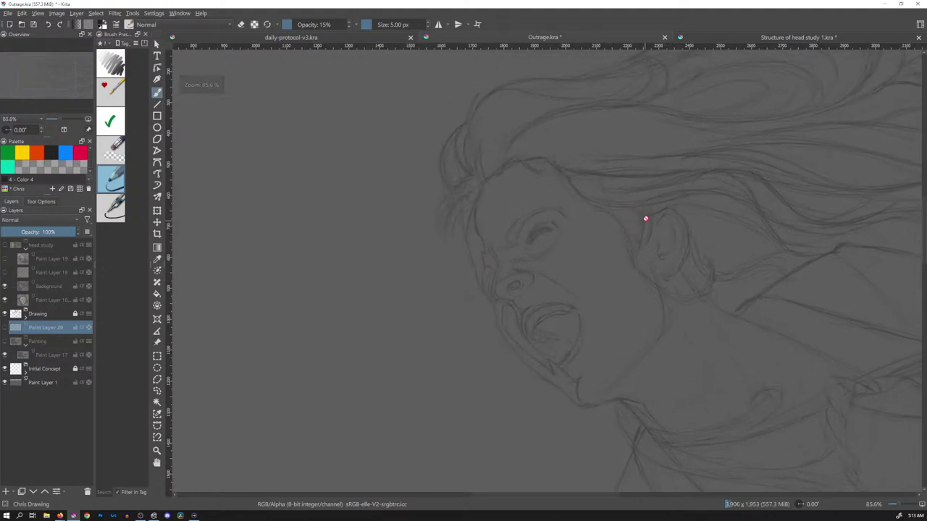
scroll(645, 218, down, 3)
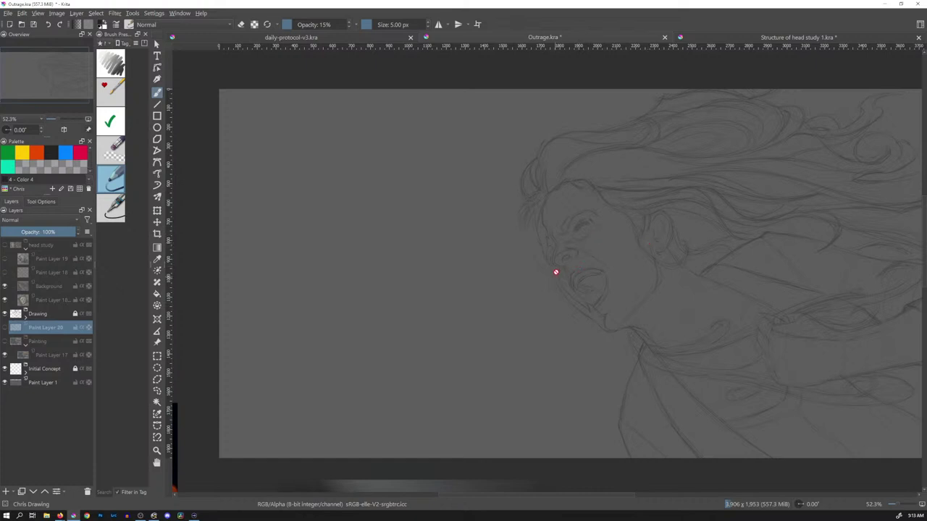
click(735, 38)
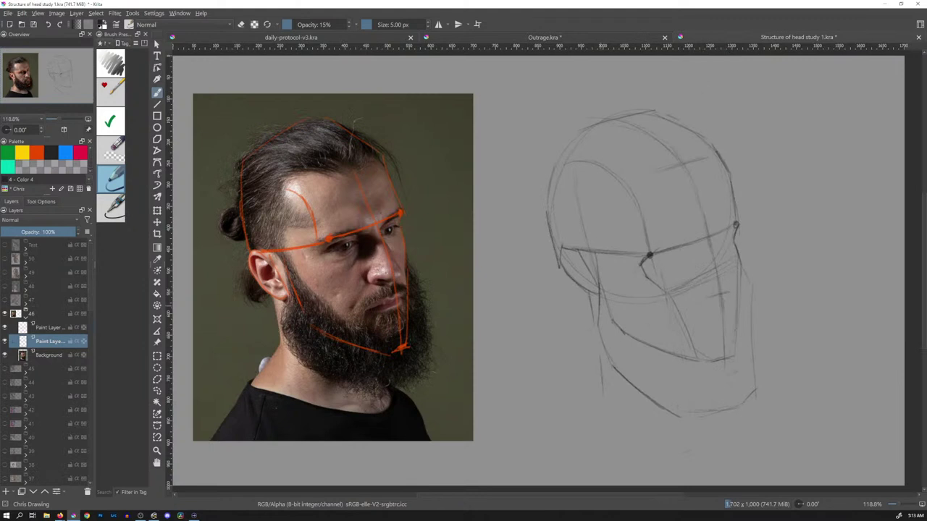
Step: Redraw the jaw and neck lines in pencil and add short hatching strokes below the jaw
drag(592, 312, 599, 375)
drag(673, 437, 723, 423)
drag(602, 341, 588, 356)
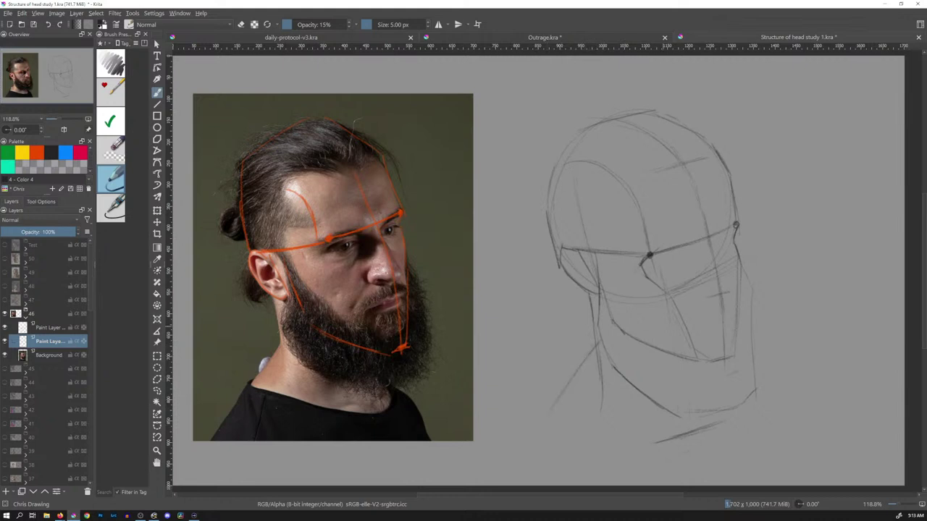
mouse_move(732, 417)
mouse_down()
mouse_move(759, 428)
mouse_move(775, 454)
mouse_up()
drag(578, 284, 595, 367)
key(slash)
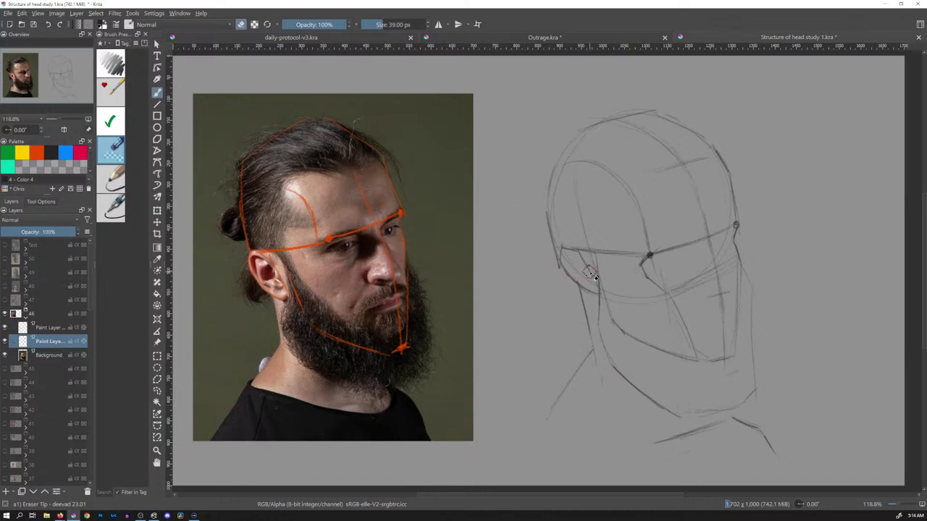
click(54, 328)
key(/)
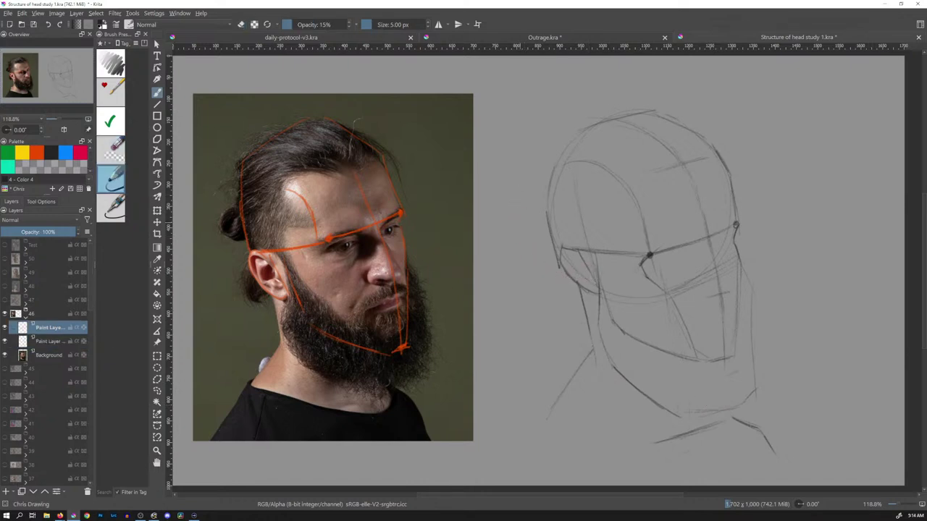
key(ctrl+t)
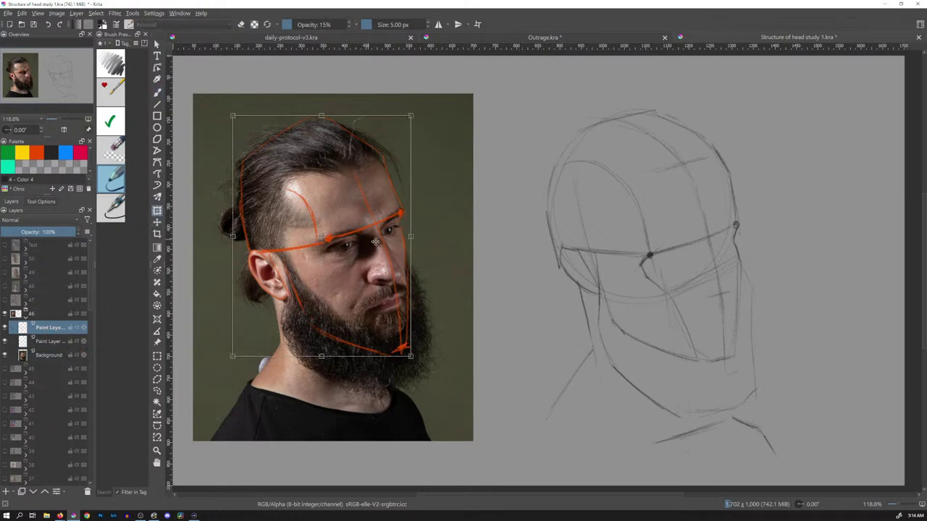
mouse_move(375, 242)
mouse_down()
mouse_move(590, 234)
mouse_move(682, 219)
mouse_up()
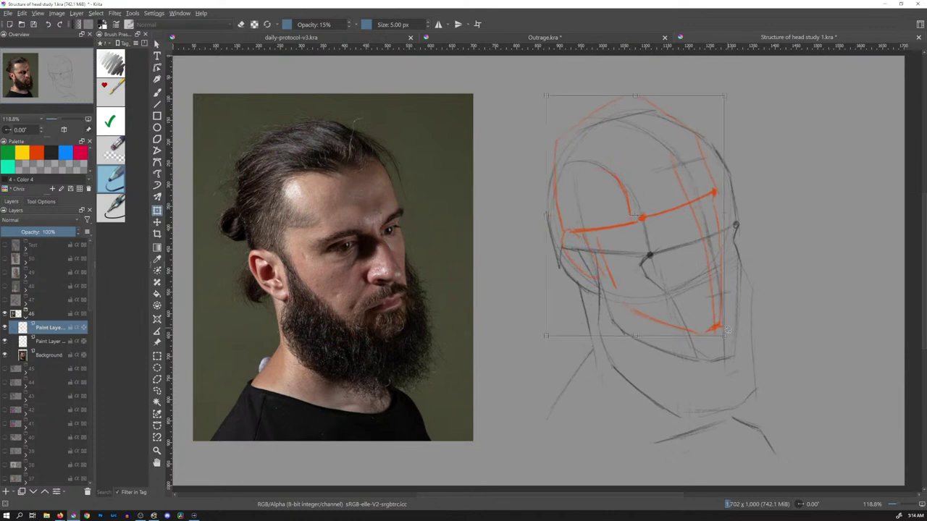
drag(741, 334, 741, 385)
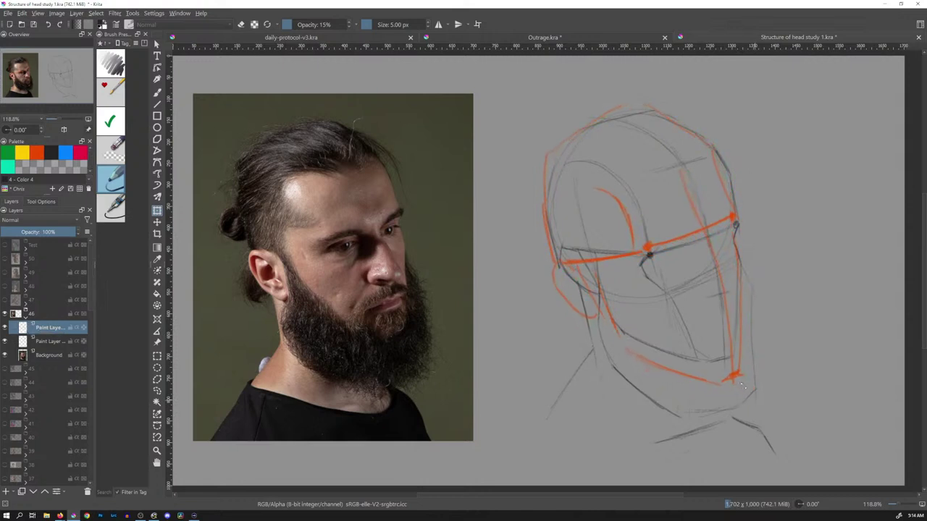
drag(715, 332, 708, 327)
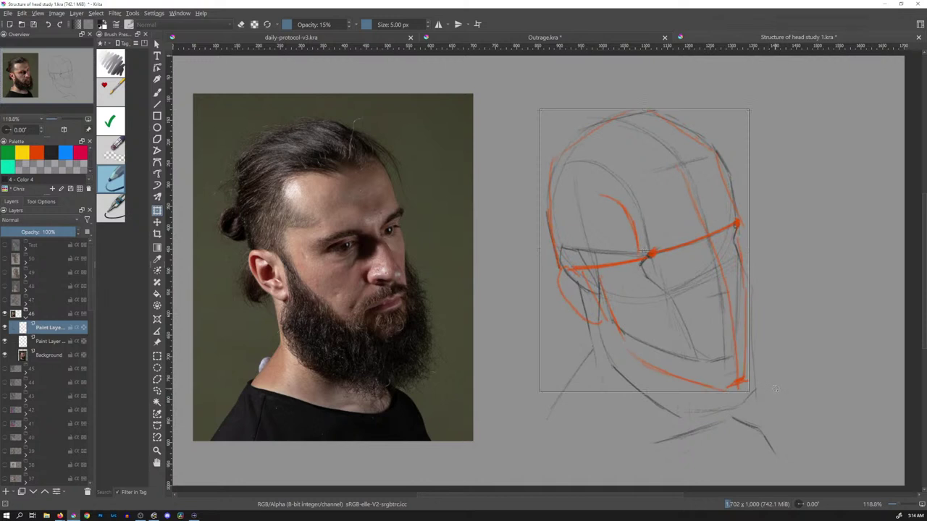
key(Return)
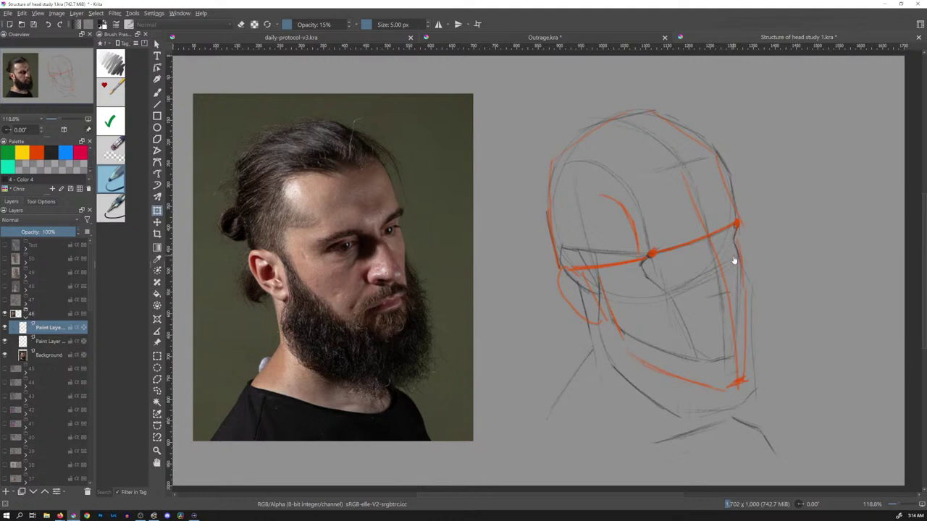
key(ctrl+z)
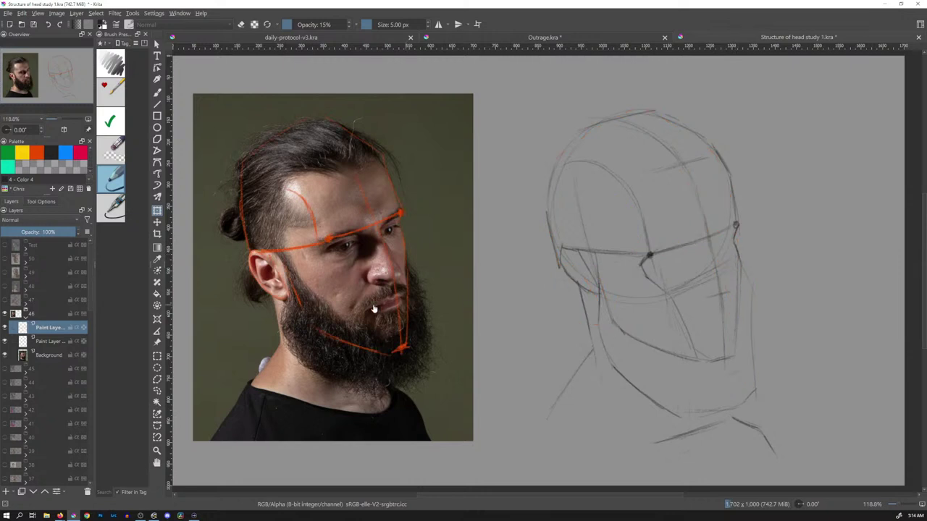
Step: In orange, draw construction lines from the beard down to the chin and across the neck and collar
click(80, 149)
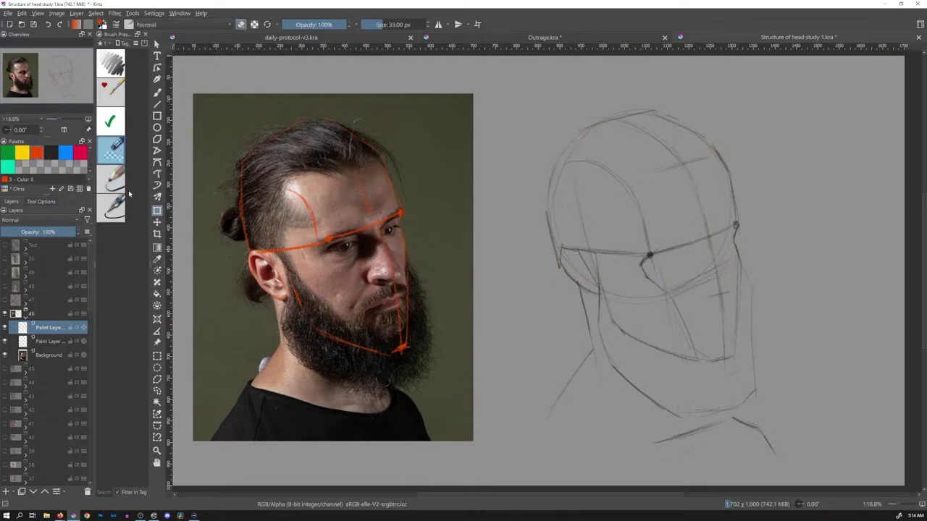
key(b)
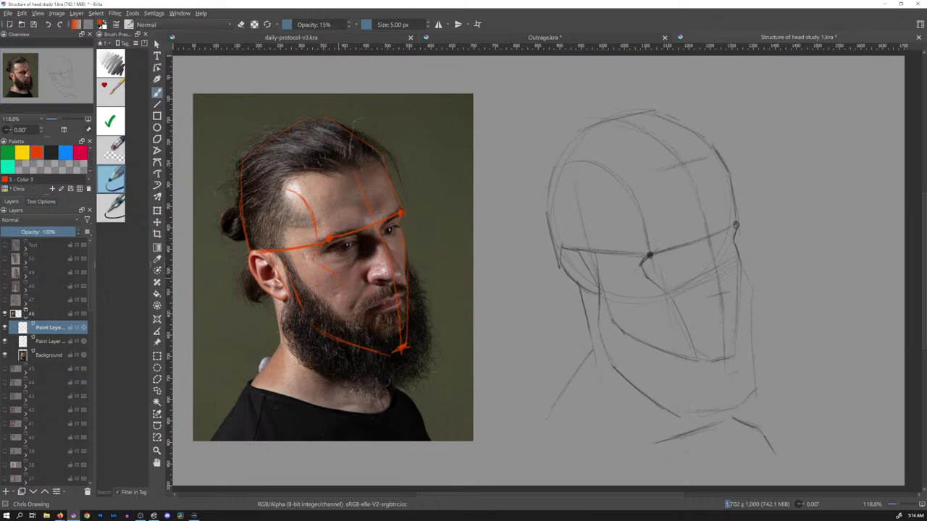
drag(358, 328, 397, 349)
mouse_move(390, 397)
mouse_down()
mouse_move(342, 418)
mouse_move(398, 394)
mouse_move(428, 439)
mouse_up()
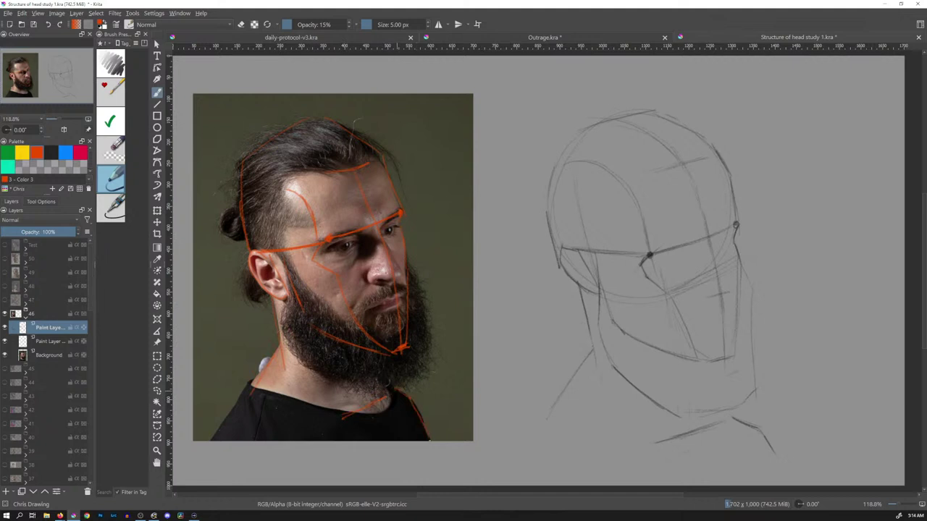
key(ctrl+t)
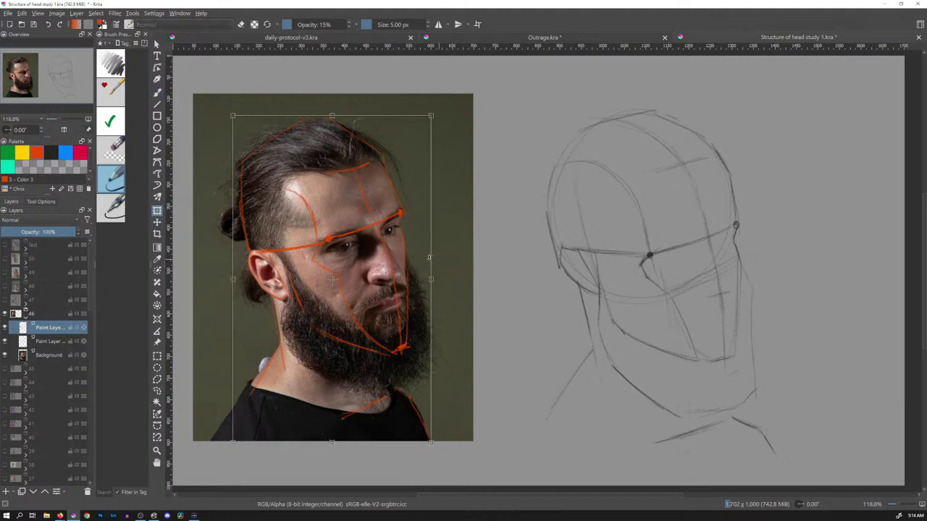
Step: Move the orange construction lines from the photo onto the pencil head sketch, nudging them slightly down
mouse_move(396, 226)
mouse_down()
mouse_move(684, 200)
mouse_move(706, 210)
mouse_move(717, 246)
mouse_up()
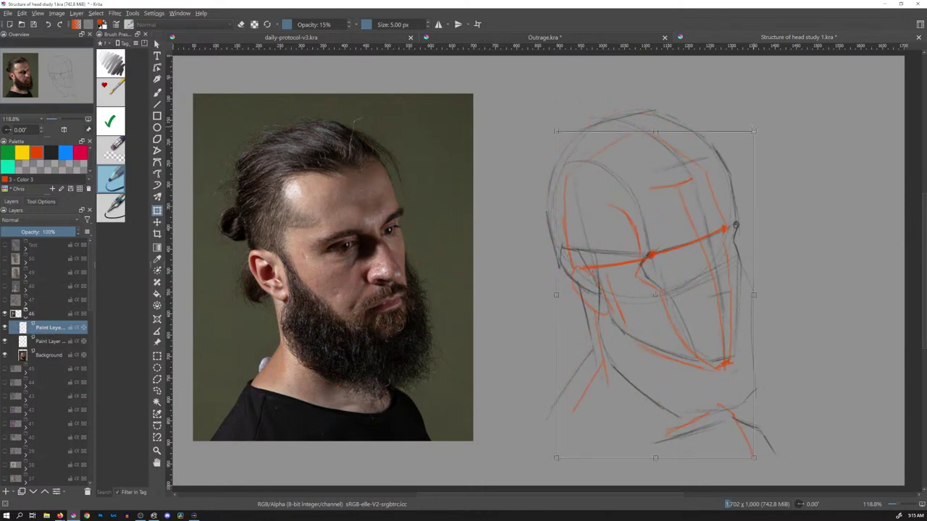
key(Return)
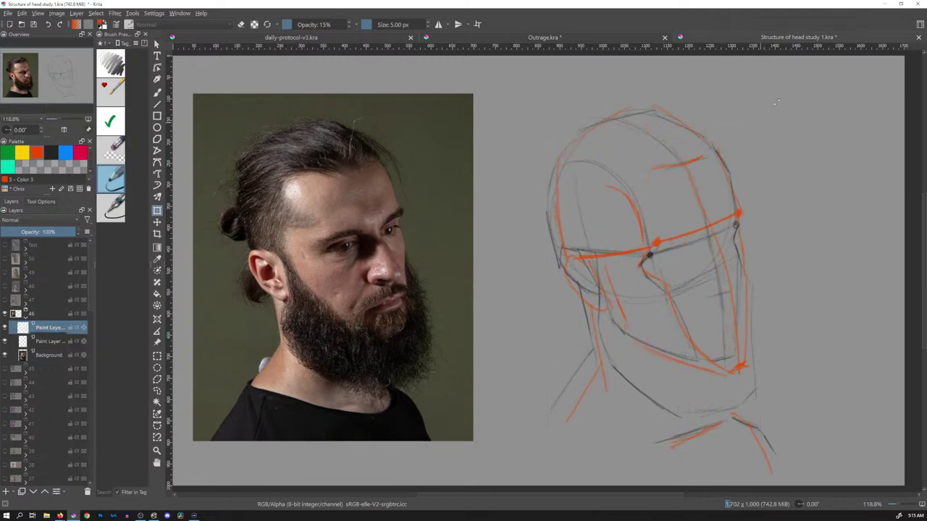
click(724, 237)
drag(724, 238, 715, 283)
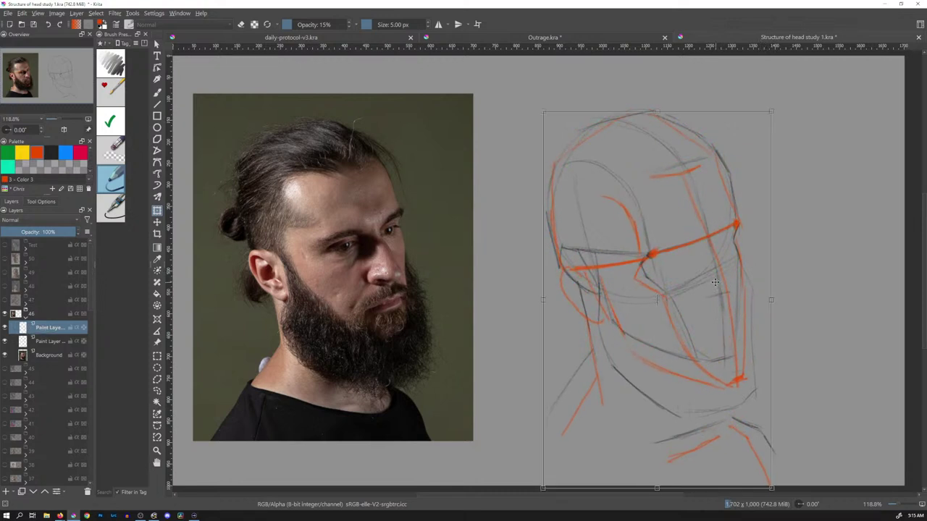
key(Return)
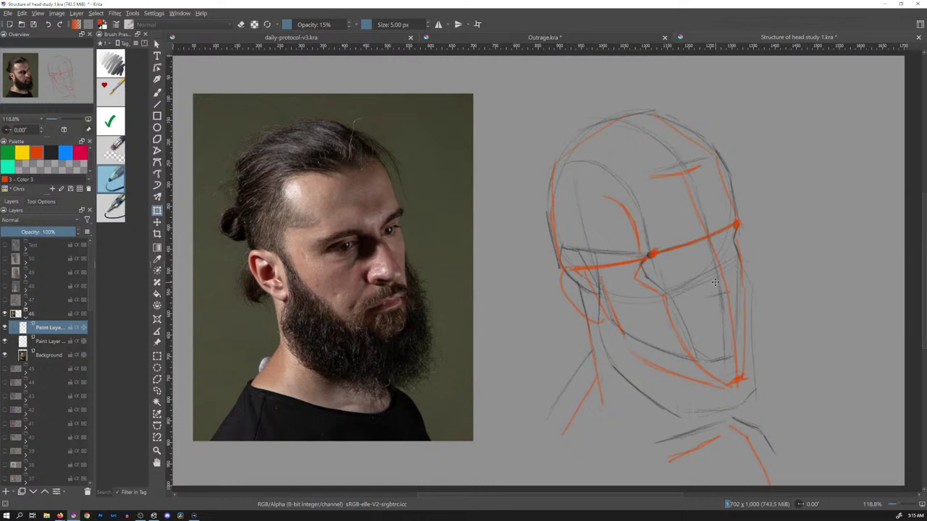
click(51, 152)
Step: Draw a pink arrow at the sketch's side and handwrite the 'Brow to ear line' note above it
key(b)
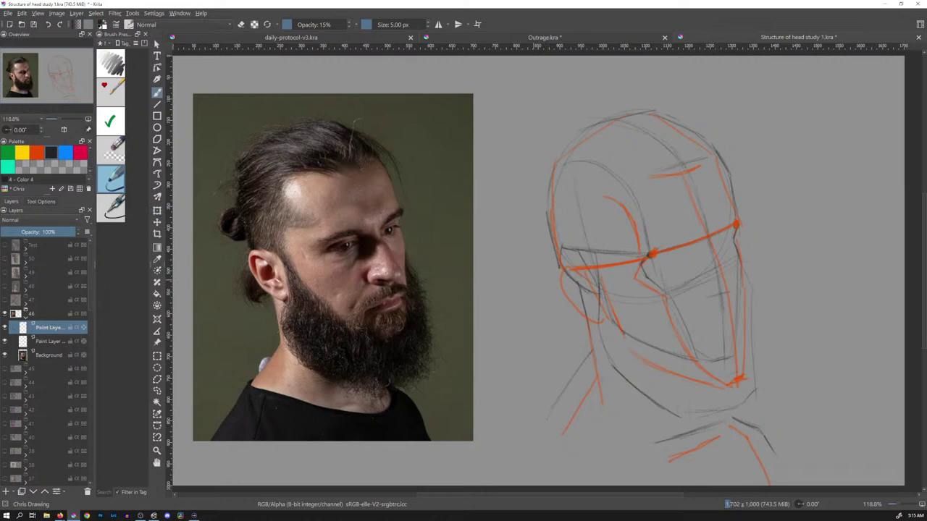
click(83, 154)
drag(497, 336, 548, 288)
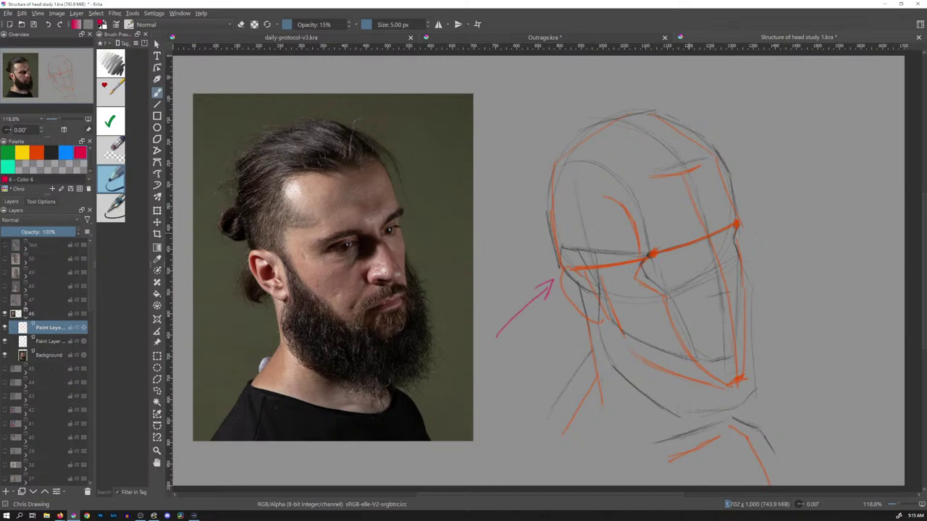
drag(766, 82, 777, 80)
mouse_move(780, 73)
mouse_down()
mouse_move(782, 85)
mouse_move(860, 77)
mouse_up()
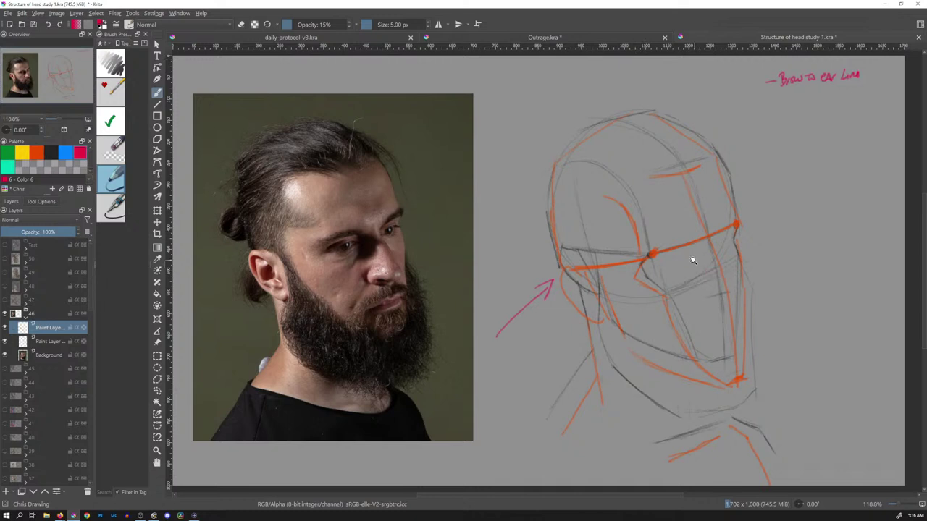
Step: Try pink brow and eye-socket strokes, undo them, then zoom out and pan to show the whole study
scroll(693, 259, up, 2)
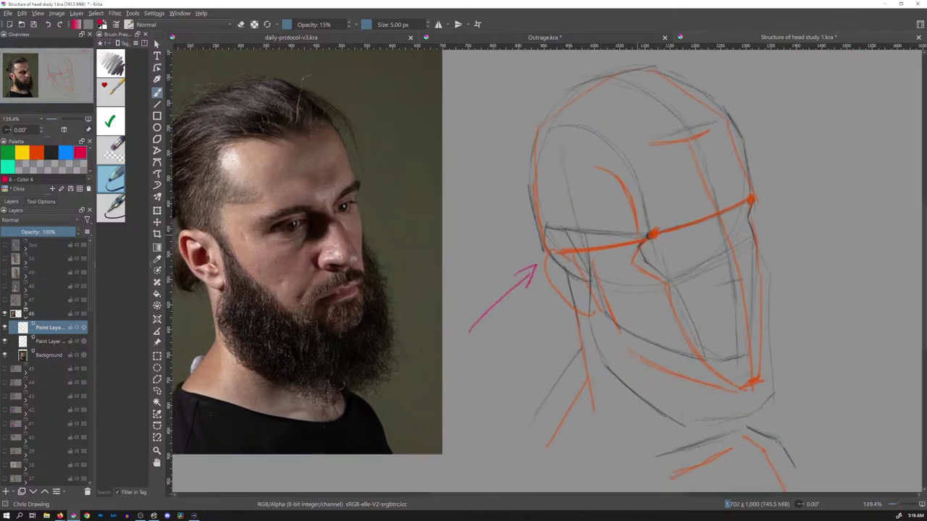
mouse_move(649, 233)
mouse_down()
mouse_move(549, 228)
mouse_move(654, 234)
mouse_up()
drag(584, 233, 624, 234)
mouse_move(544, 229)
mouse_down()
mouse_move(593, 276)
mouse_move(562, 233)
mouse_up()
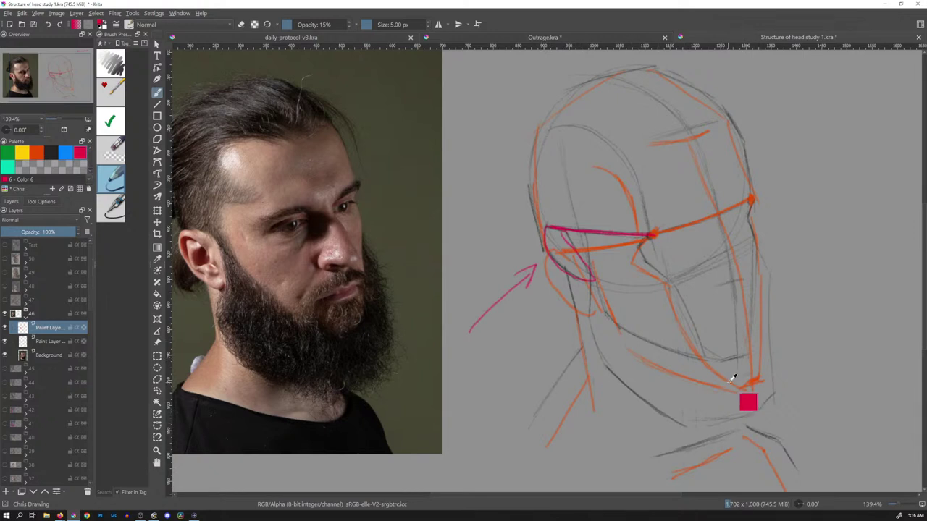
key(ctrl+z)
key(ctrl+z)
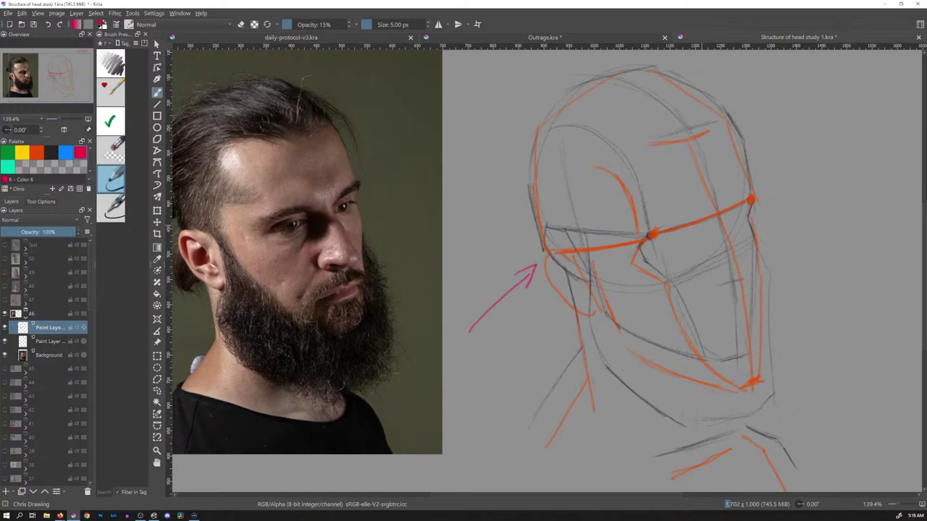
key(minus)
mouse_move(722, 216)
mouse_down()
mouse_move(710, 234)
mouse_move(730, 213)
mouse_up()
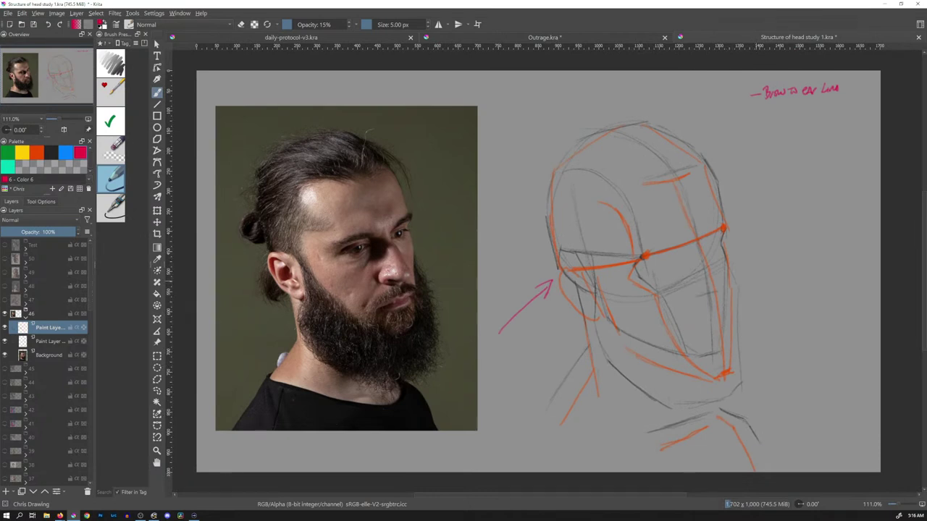
Step: Switch to blue and try a handwritten note above the head, then undo it
click(65, 152)
drag(601, 118, 608, 121)
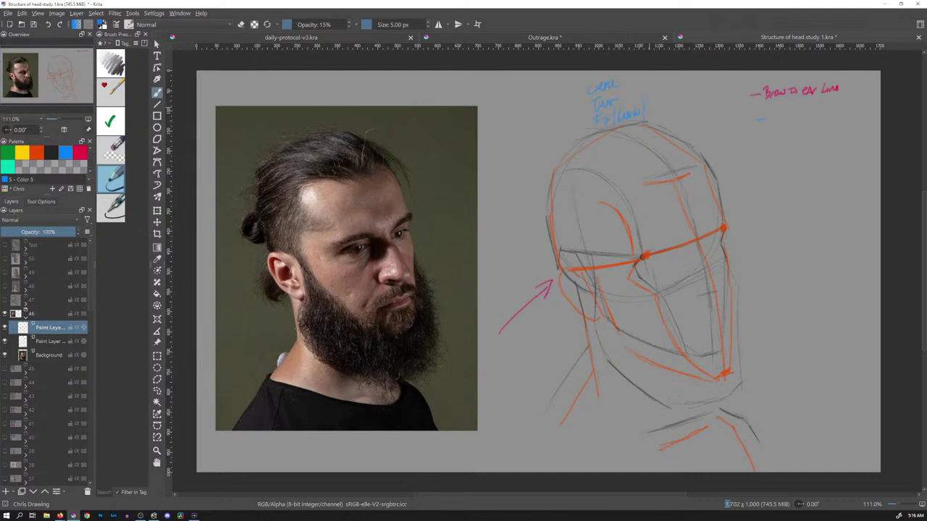
mouse_move(659, 106)
mouse_down()
mouse_move(654, 119)
mouse_move(672, 103)
mouse_up()
drag(593, 122, 601, 117)
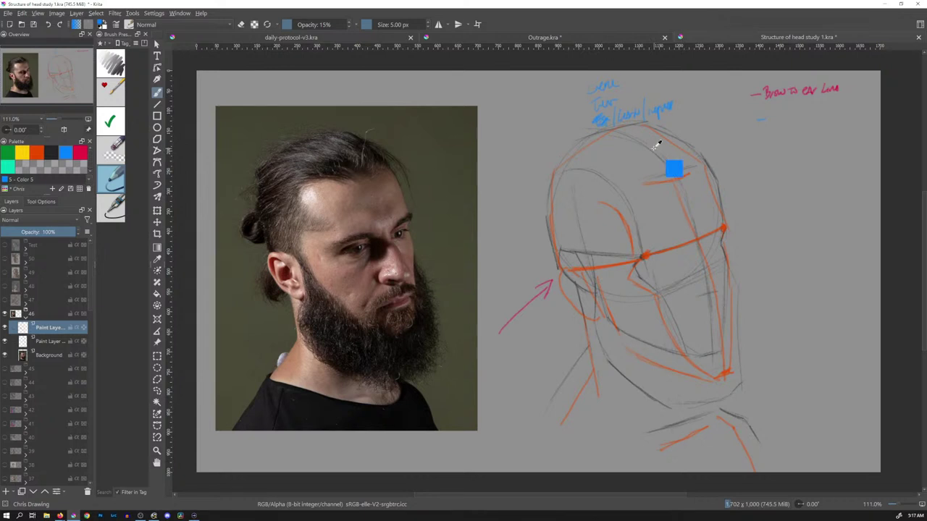
key(ctrl+z)
key(ctrl+z)
key(ctrl+z)
key(ctrl+z)
key(ctrl+z)
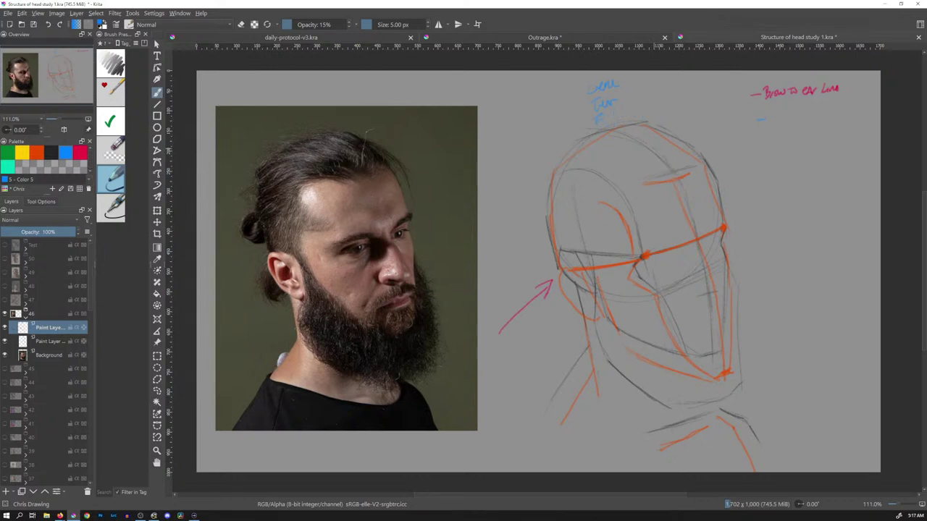
key(ctrl+z)
key(ctrl+z)
Step: Handwrite the blue note below the brow-to-ear note, remove a stray mark, and save
mouse_move(770, 113)
mouse_down()
mouse_move(769, 125)
mouse_move(778, 113)
mouse_move(790, 122)
mouse_move(848, 115)
mouse_up()
mouse_move(783, 135)
mouse_down()
mouse_move(828, 137)
mouse_move(800, 159)
mouse_move(811, 158)
mouse_up()
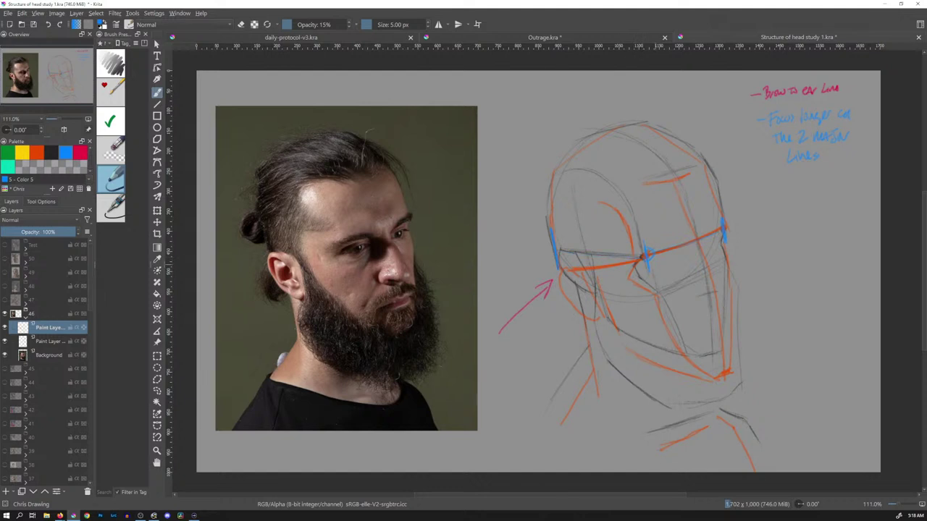
key(ctrl+z)
key(ctrl+z)
key(ctrl+s)
Step: Compare the sketch with annotations hidden, then pick black and move from group 46 to group 47
click(5, 327)
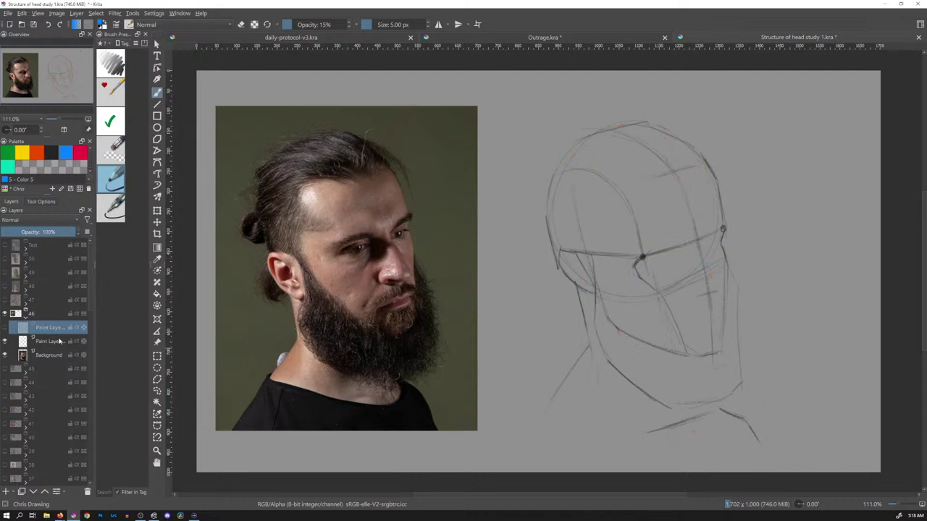
click(59, 341)
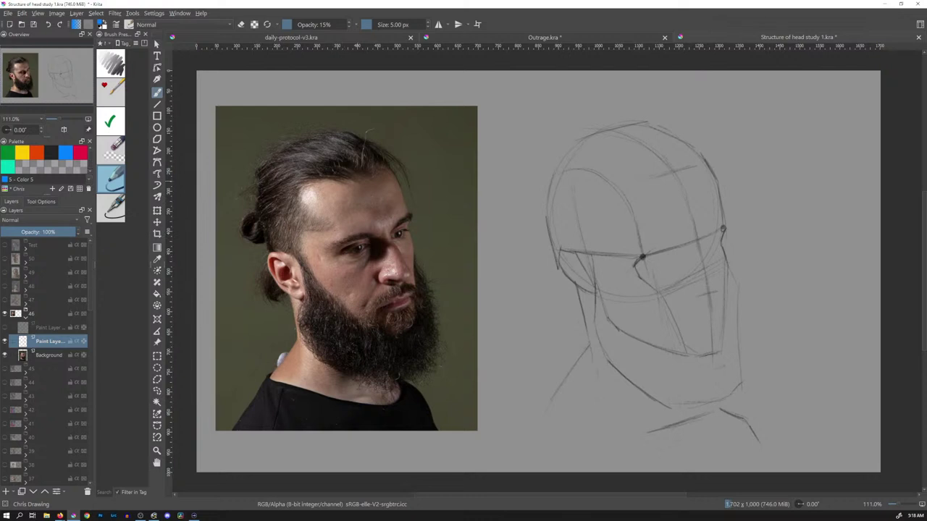
click(6, 328)
click(51, 330)
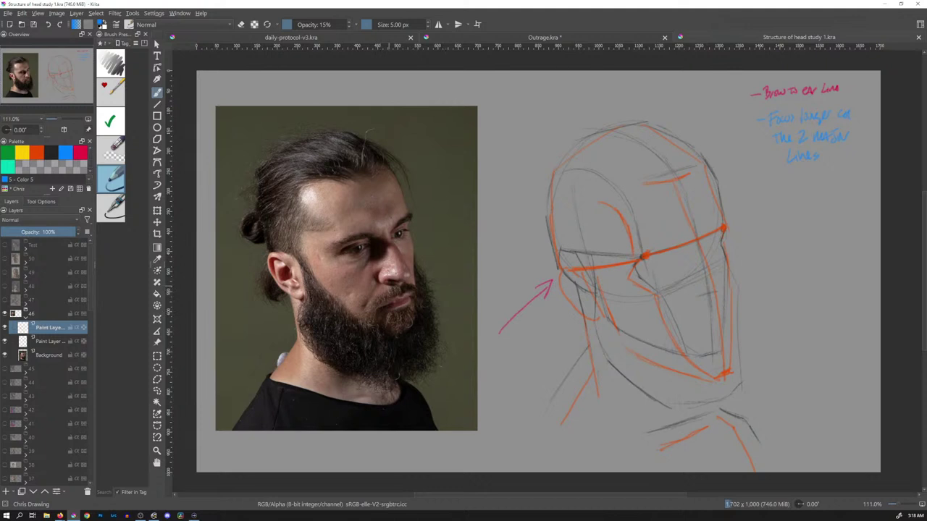
click(51, 152)
click(25, 314)
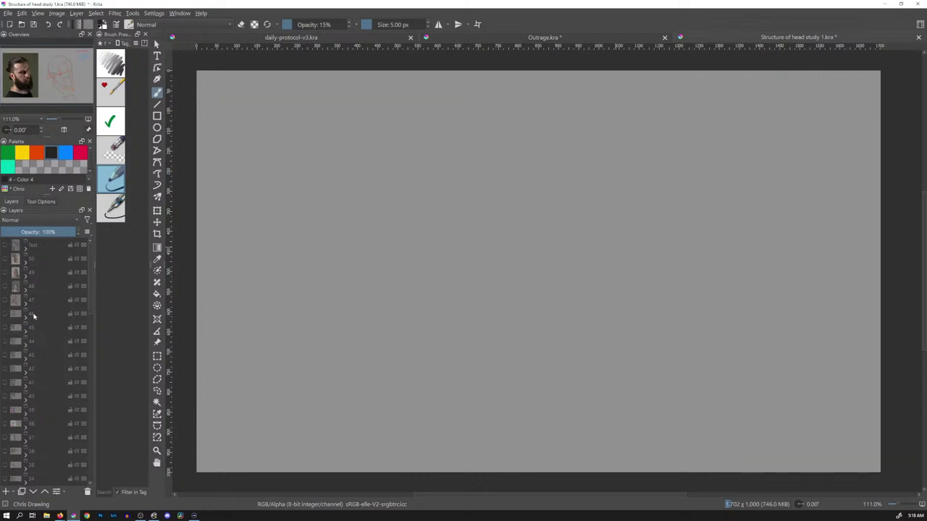
Step: Reveal group 47's profile portrait of the woman, glancing at Outrage.kra before returning
click(25, 300)
click(48, 315)
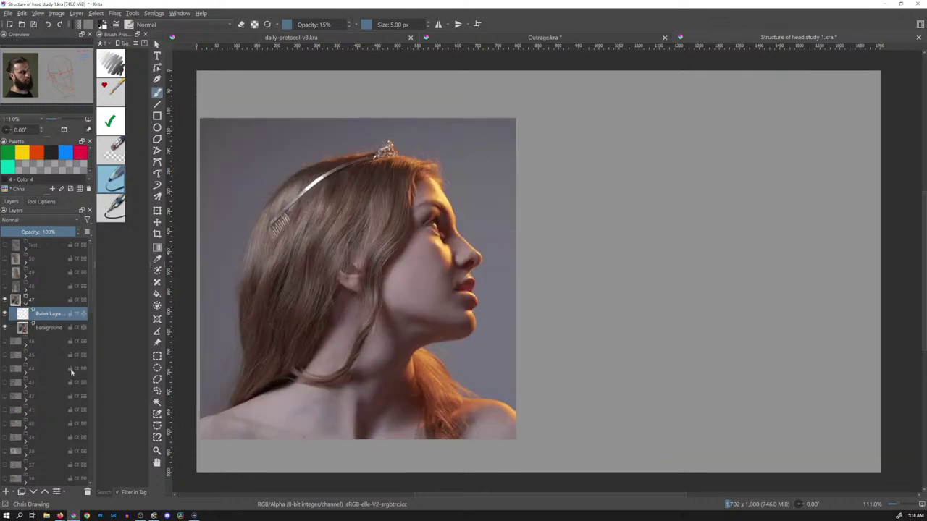
mouse_move(71, 372)
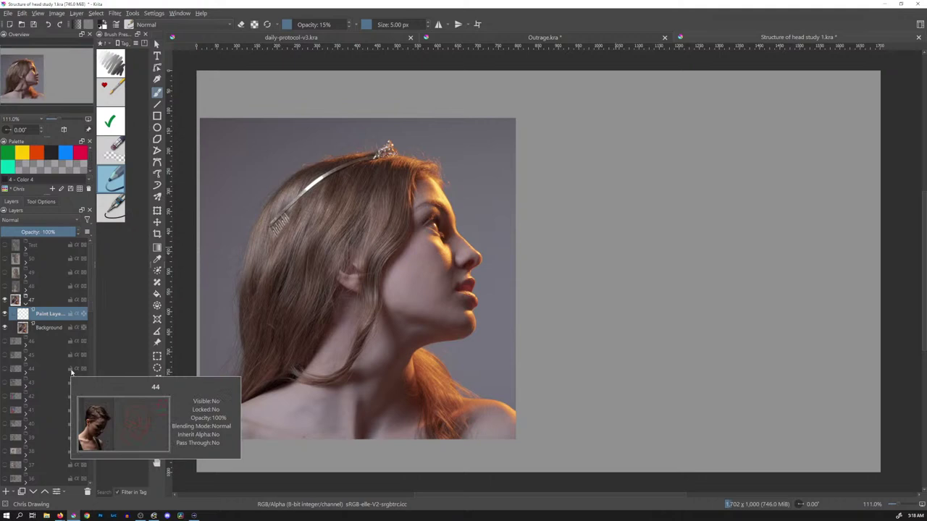
click(604, 37)
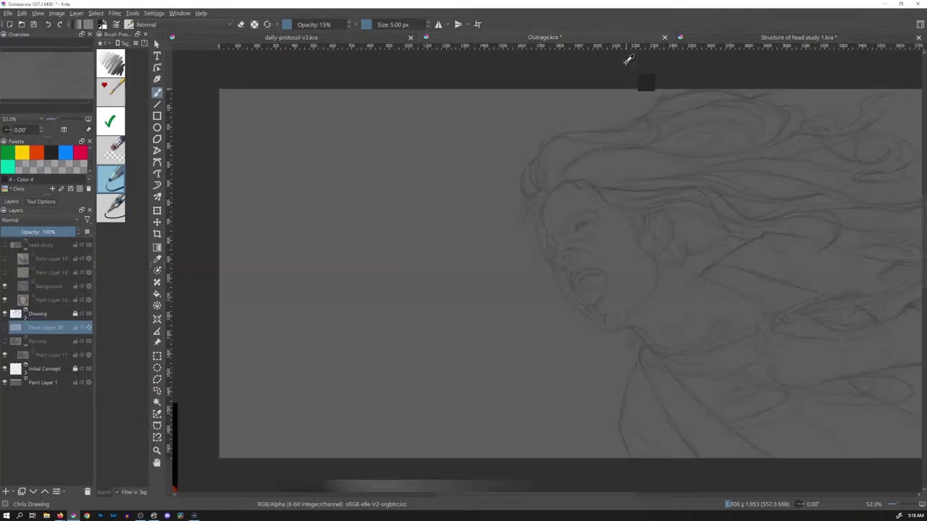
key(ctrl+Tab)
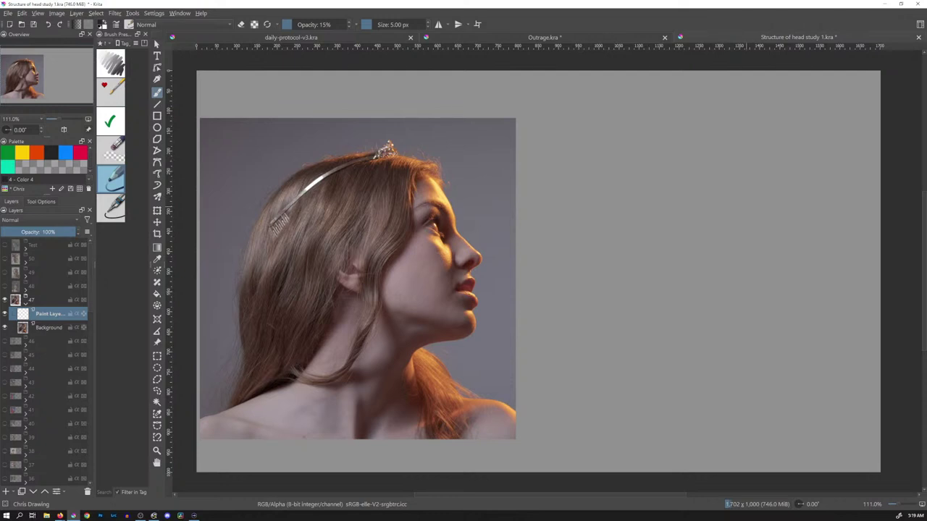
Step: Draw a cranium circle right of the photo with an arching contour and vertical line down the right
mouse_move(663, 142)
mouse_down()
mouse_move(616, 308)
mouse_move(695, 143)
mouse_up()
drag(765, 247, 767, 349)
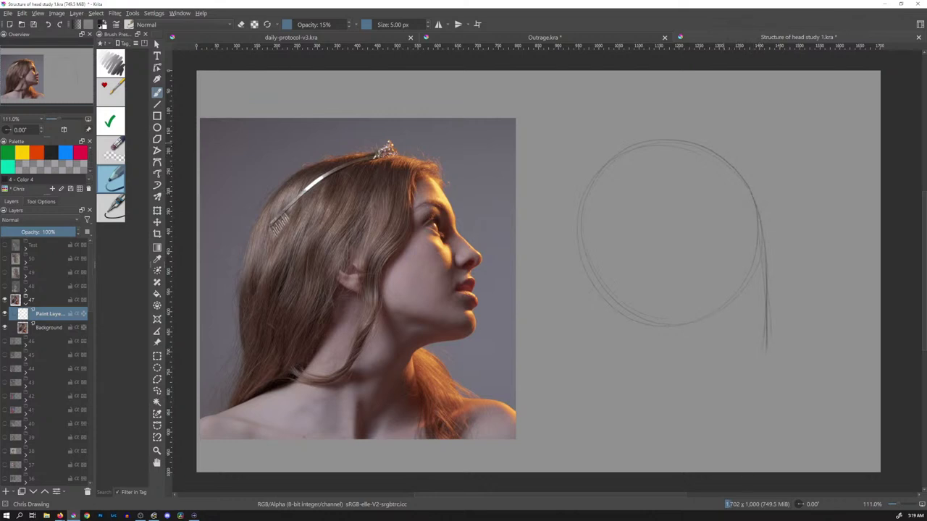
drag(728, 153, 741, 176)
mouse_move(724, 145)
mouse_down()
mouse_move(701, 129)
mouse_move(573, 134)
mouse_up()
key(ctrl+z)
key(ctrl+shift+z)
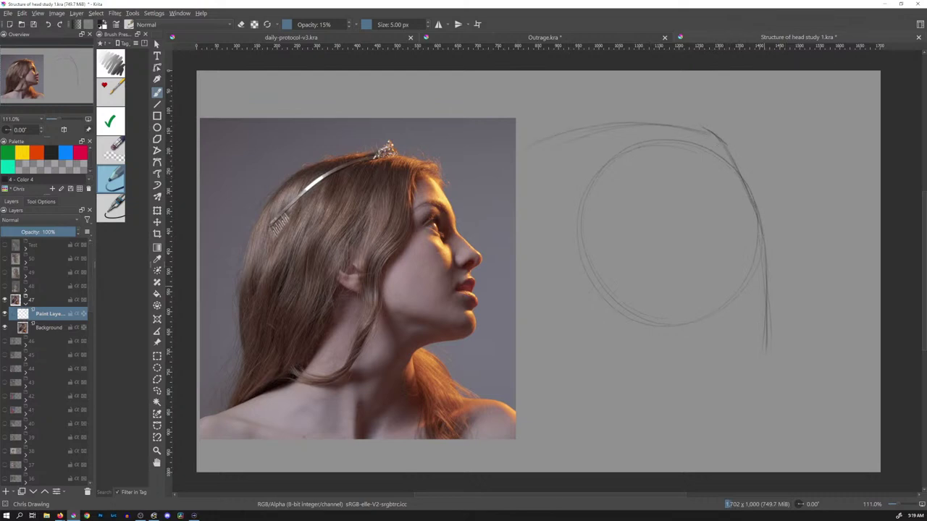
drag(766, 340, 768, 359)
Step: Shift the woman's Background photo about 44 px left and resume the brush on the sketch layer
click(85, 330)
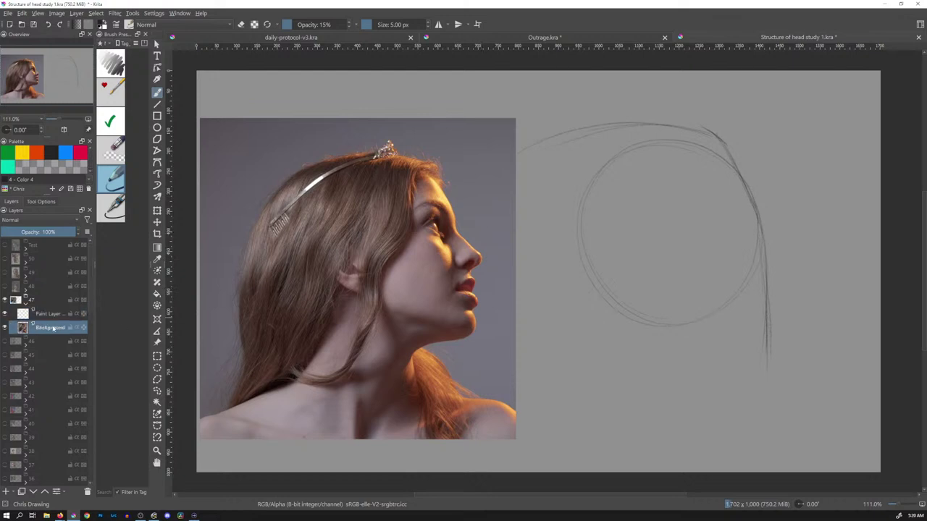
key(t)
drag(468, 287, 436, 288)
key(Page_Up)
key(b)
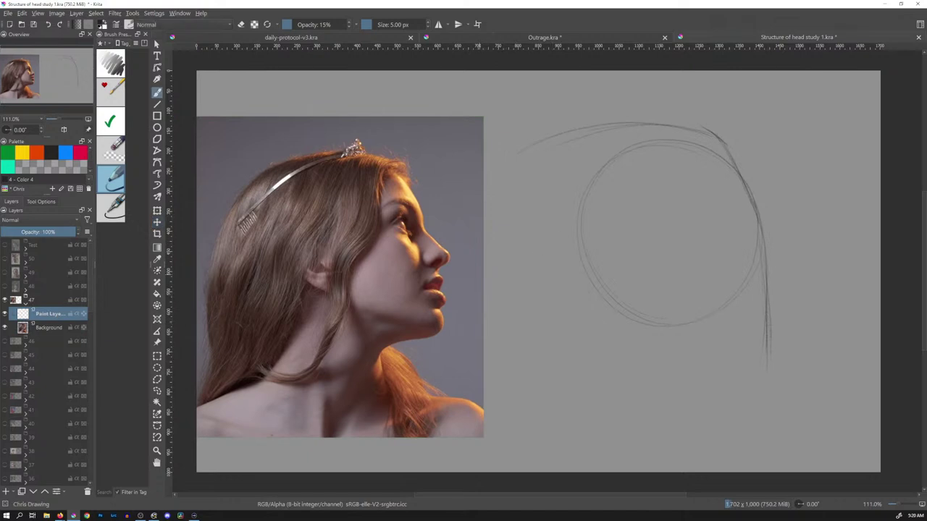
Step: Draw the back-of-head curve and a firmer jaw line, erasing faint strokes near the jaw
mouse_move(558, 135)
mouse_down()
mouse_move(493, 269)
mouse_move(505, 307)
mouse_up()
drag(758, 219, 782, 382)
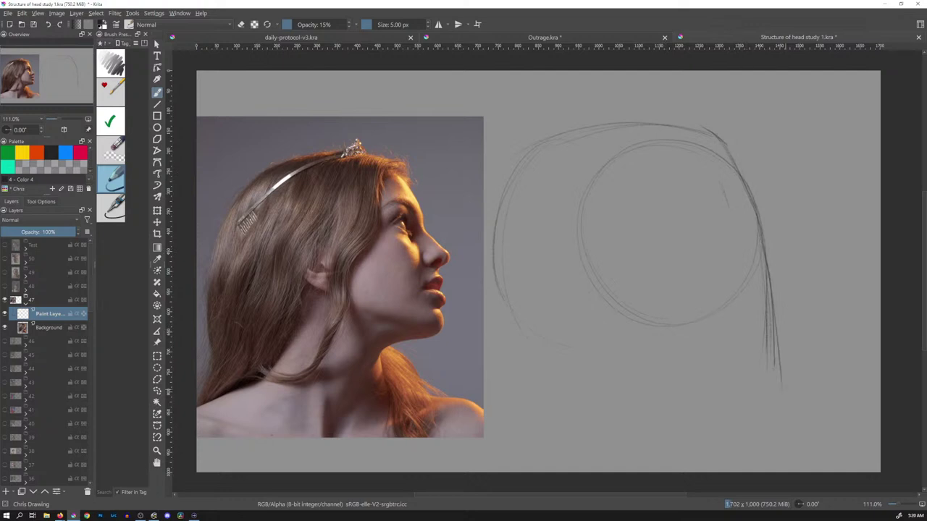
key(e)
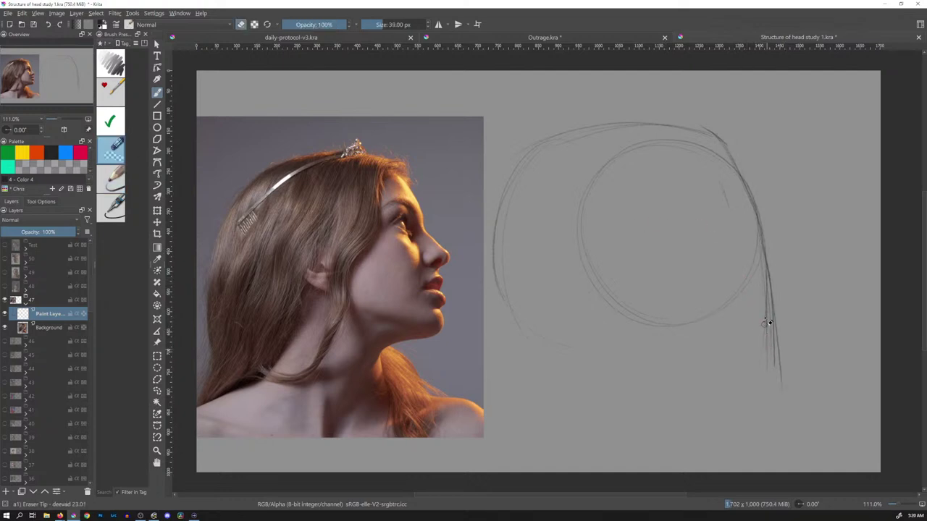
drag(766, 284, 770, 373)
click(114, 179)
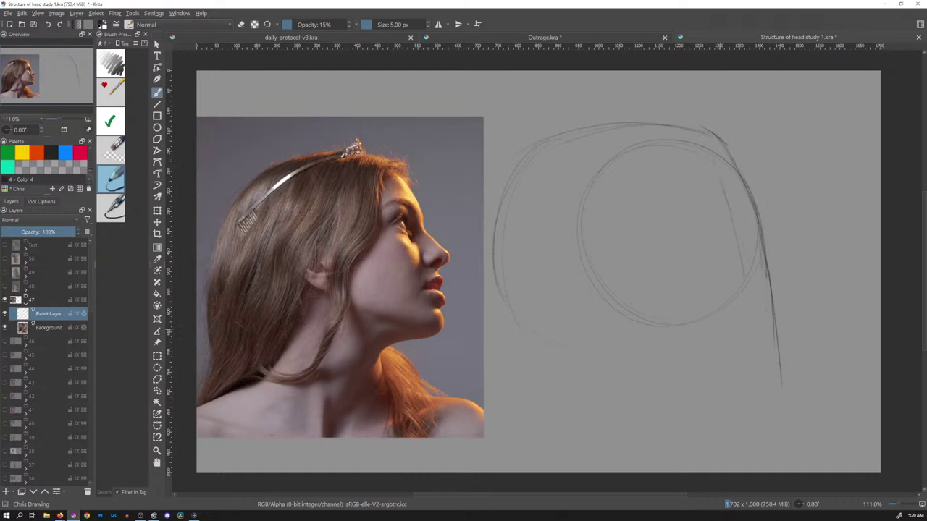
Step: Trace the nose outline on the photo twice, undoing each attempt
drag(426, 233, 450, 265)
key(ctrl+z)
drag(429, 233, 449, 256)
drag(440, 256, 452, 270)
key(ctrl+z)
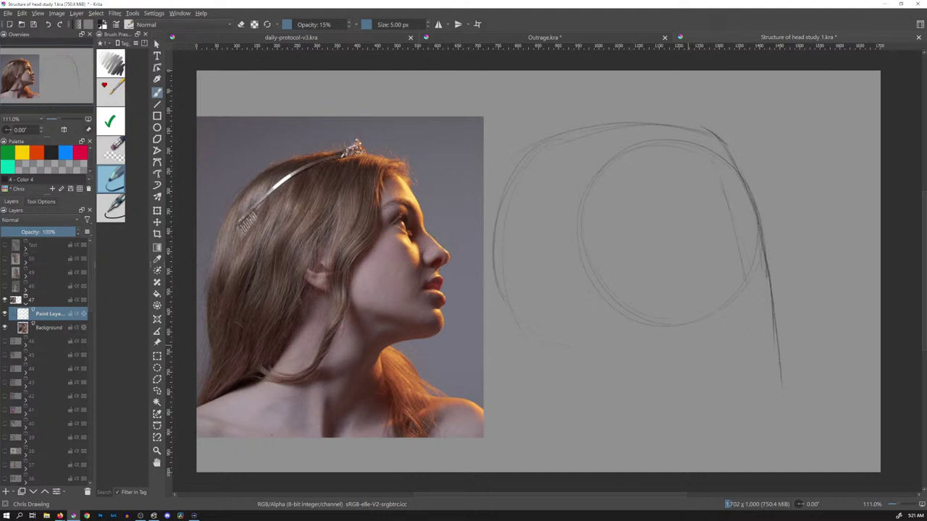